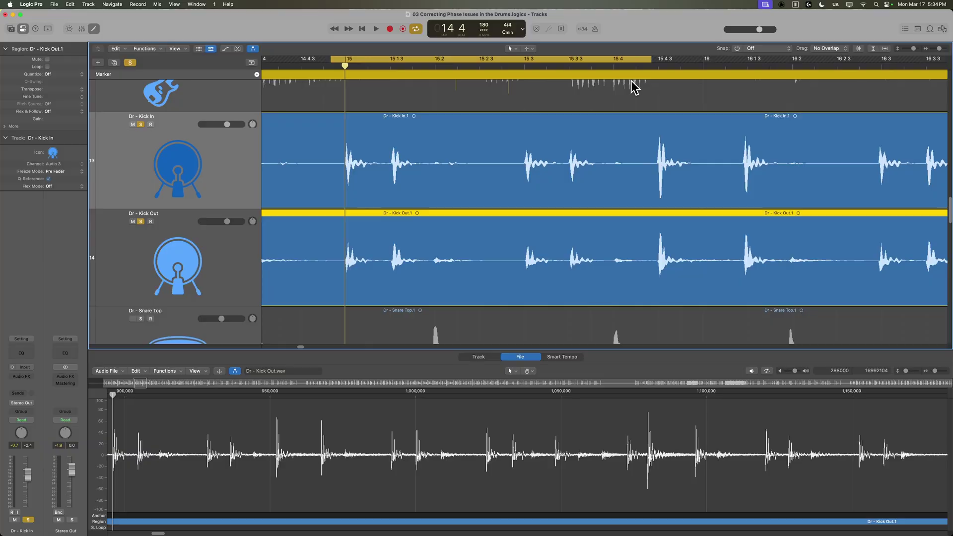
Step: Zoom the Tracks area so all 26 tracks, Lead Vox through Intro SFX, are visible
{"action": "key", "text": "super+Right"}
{"action": "key", "text": "super+Right"}
{"action": "key", "text": "super+Right"}
{"action": "key", "text": "super+Right"}
{"action": "key", "text": "super+Right"}
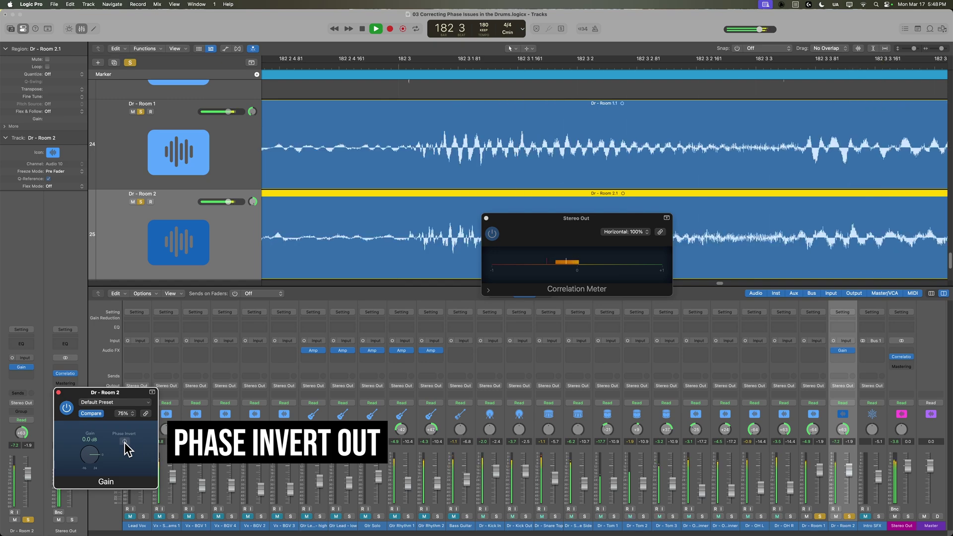
{"action": "left_click", "coordinate": [124, 442]}
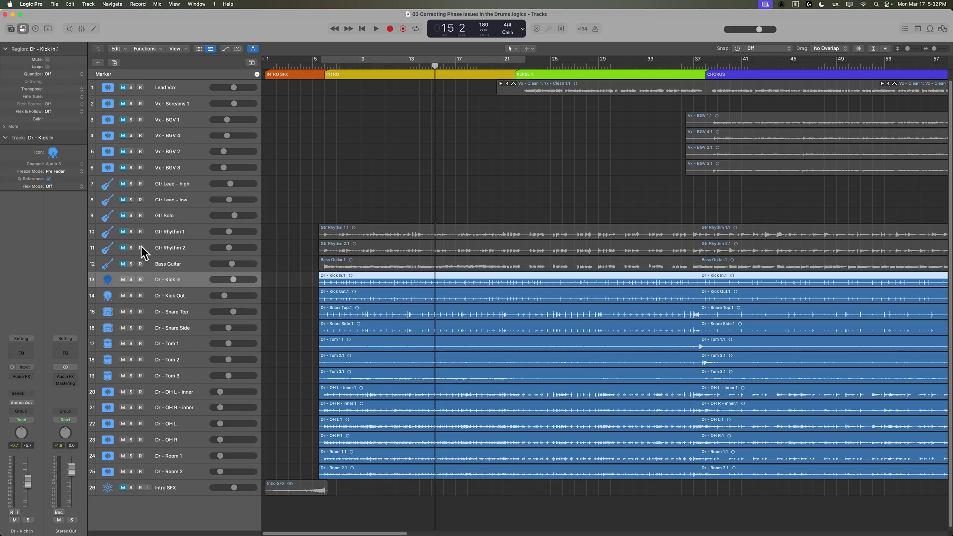
Step: Solo Kick In and Kick Out, make their lanes taller, zoom the timeline, and select the Kick In region
{"action": "left_click_drag", "start_coordinate": [131, 279], "coordinate": [130, 296]}
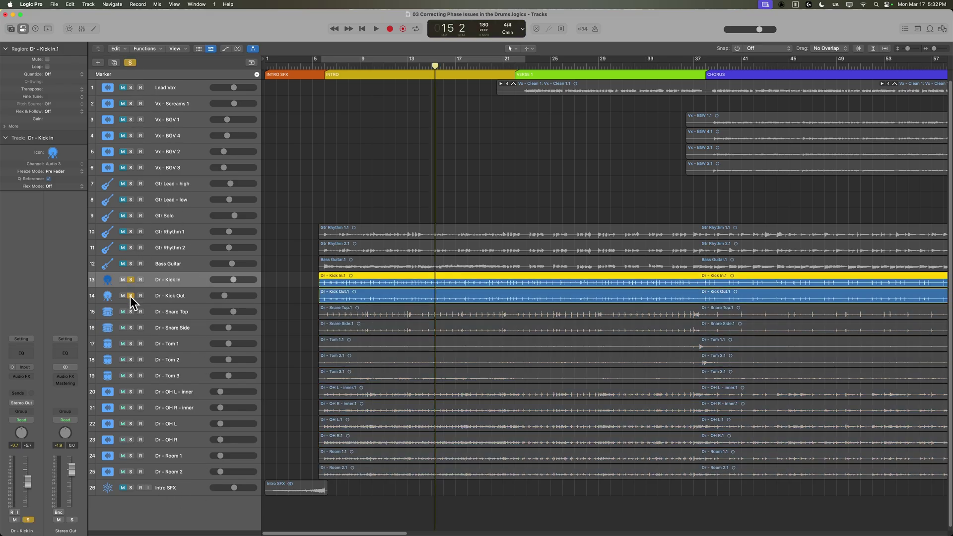
{"action": "left_click", "coordinate": [330, 190]}
{"action": "key", "text": "super+Down"}
{"action": "key", "text": "super+Down"}
{"action": "key", "text": "super+Down"}
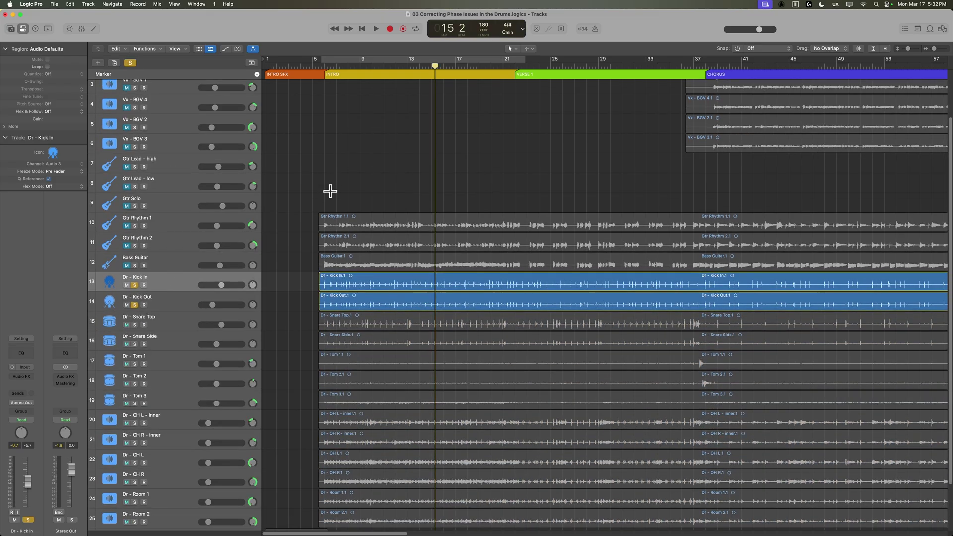
{"action": "key", "text": "super+Down"}
{"action": "key", "text": "super+Down"}
{"action": "key", "text": "super+Down"}
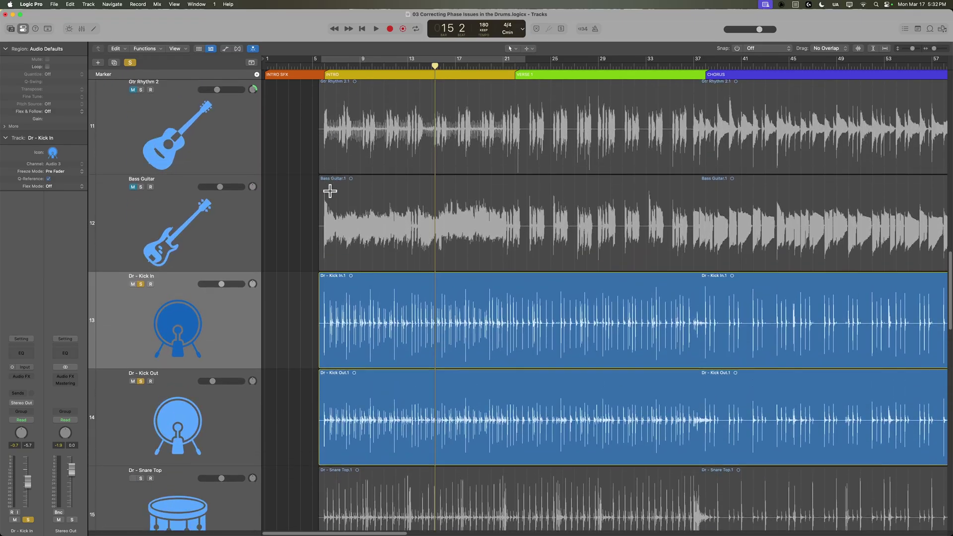
{"action": "key", "text": "super+Right"}
{"action": "key", "text": "super+Right"}
{"action": "key", "text": "super+Right"}
{"action": "key", "text": "super+Right"}
{"action": "key", "text": "super+Right"}
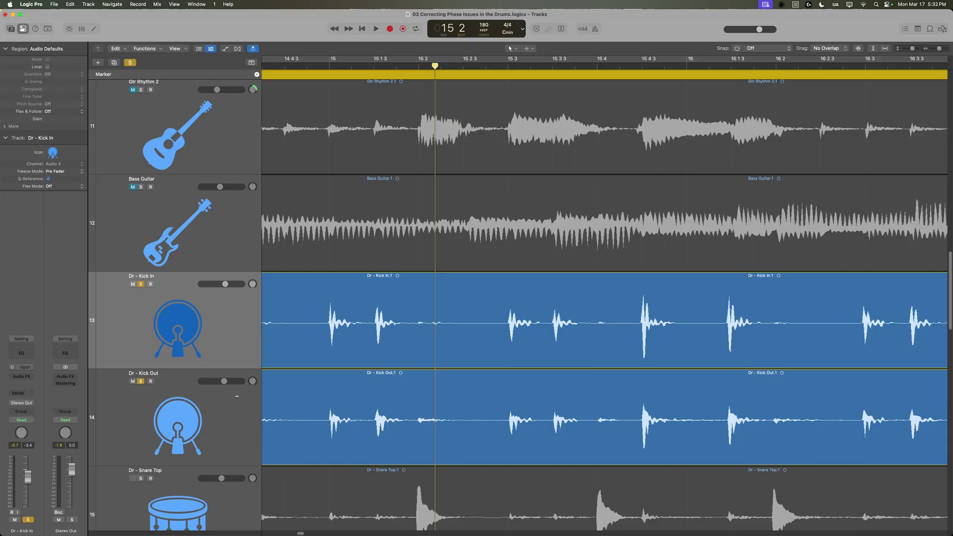
{"action": "left_click", "coordinate": [229, 287]}
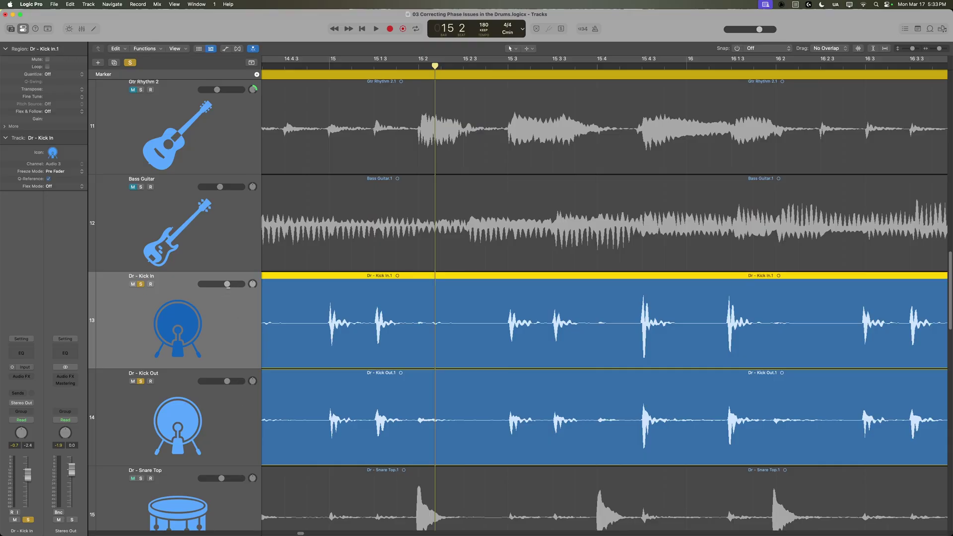
Step: Place the playhead just before bar 15, zoom in, and scrub across the first kick hit
{"action": "left_click", "coordinate": [327, 66]}
{"action": "scroll", "coordinate": [328, 66], "scroll_direction": "up", "scroll_amount": 10}
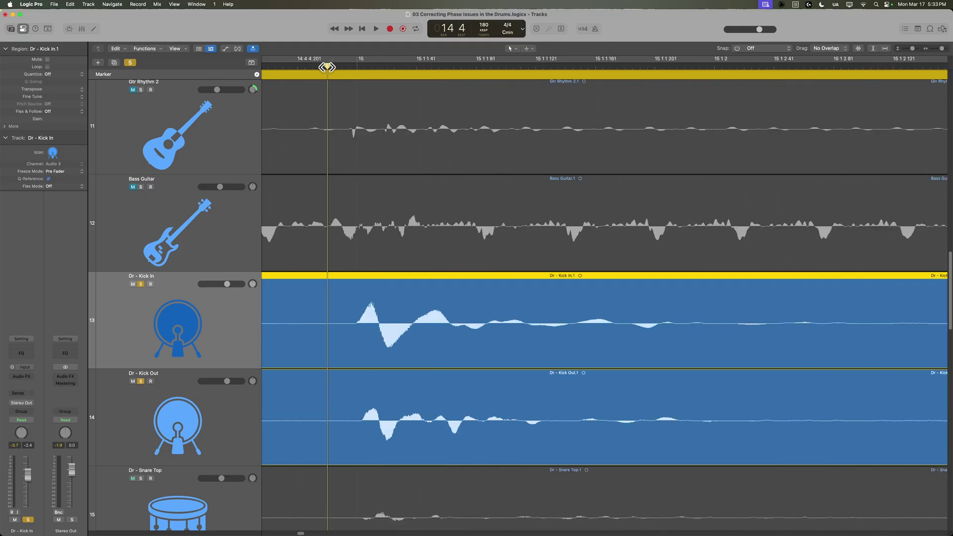
{"action": "left_click_drag", "start_coordinate": [335, 66], "coordinate": [356, 67]}
{"action": "scroll", "coordinate": [439, 229], "scroll_direction": "down", "scroll_amount": 5}
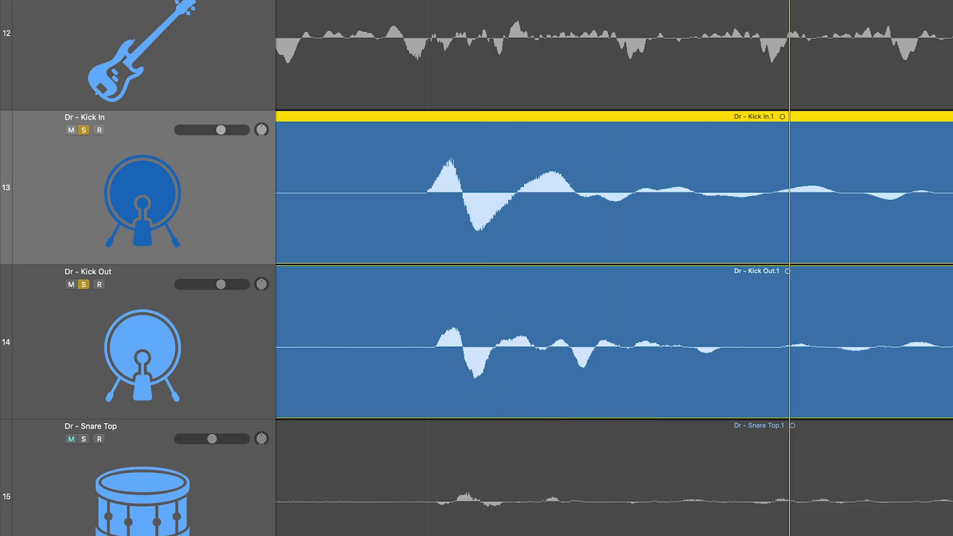
{"action": "left_click_drag", "start_coordinate": [699, 50], "coordinate": [427, 71]}
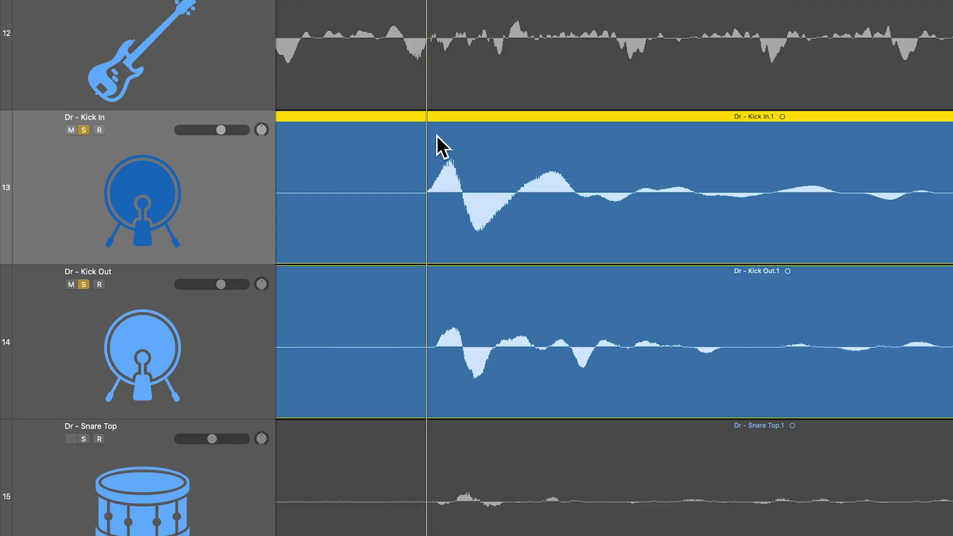
Step: Invert the polarity of the Kick Out audio with Functions > Invert
{"action": "left_click", "coordinate": [602, 369]}
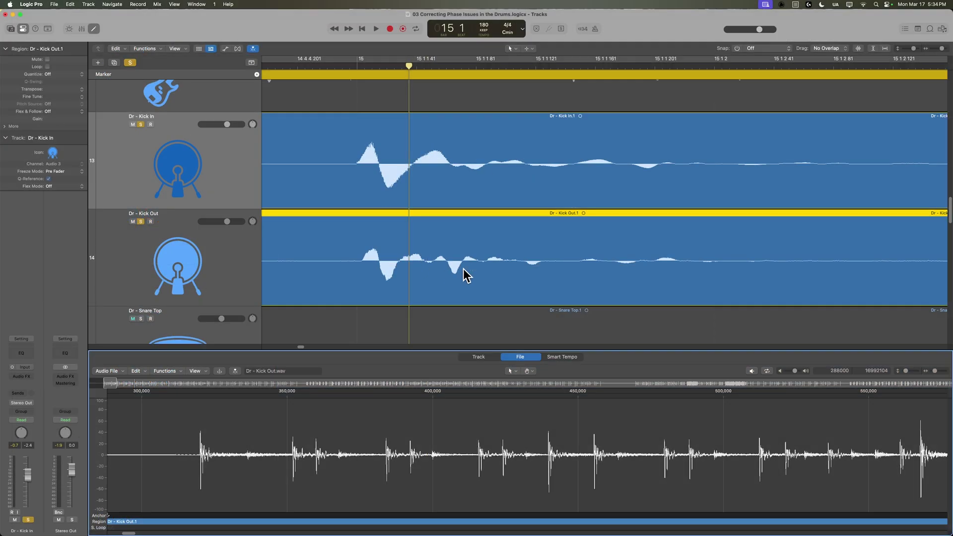
{"action": "left_click", "coordinate": [165, 371]}
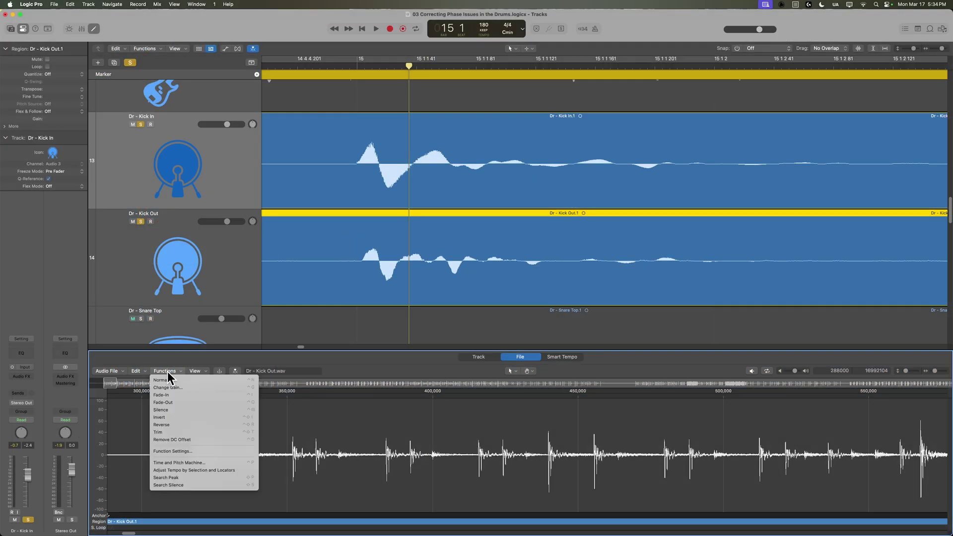
{"action": "left_click", "coordinate": [177, 417]}
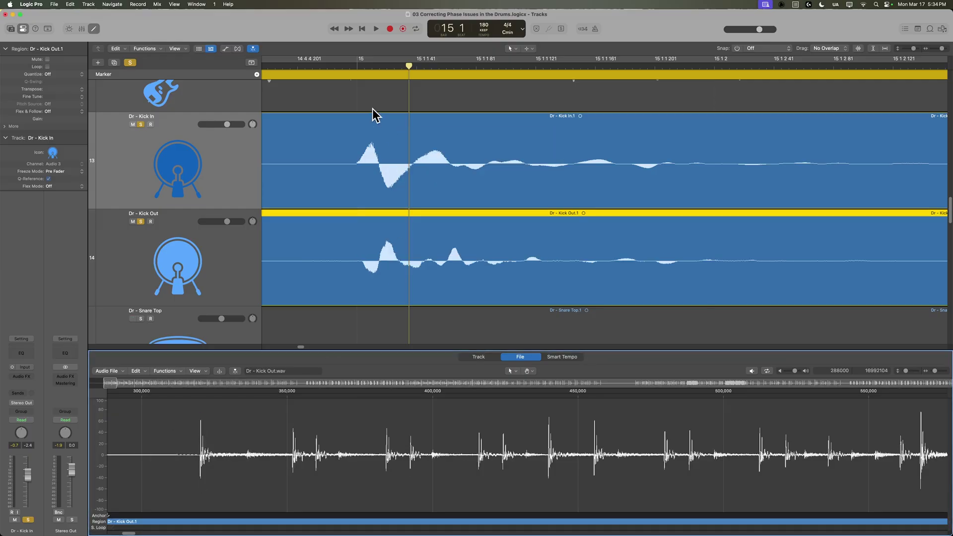
Step: Scrub the kick hit, set a cycle range around bar 15, and play it looped
{"action": "left_click_drag", "start_coordinate": [378, 69], "coordinate": [356, 90]}
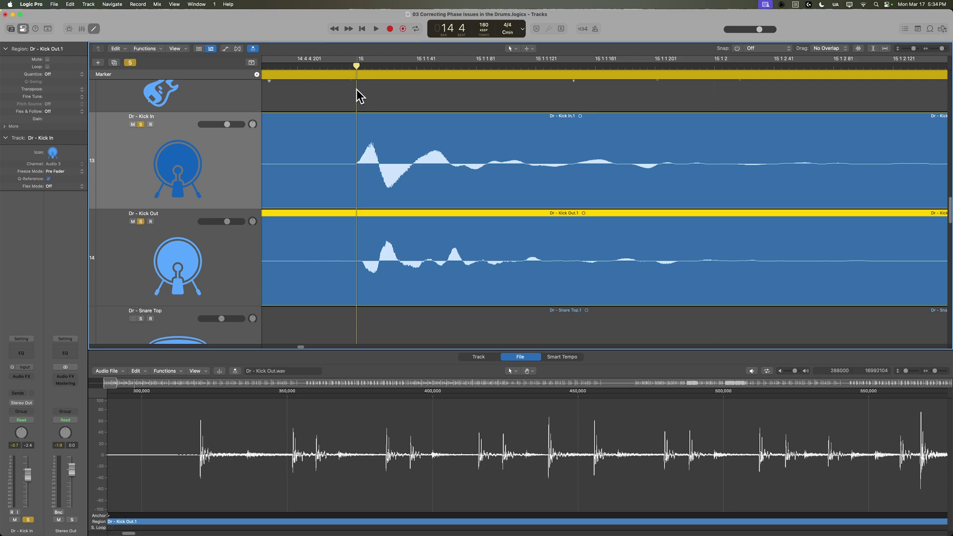
{"action": "left_click", "coordinate": [392, 68]}
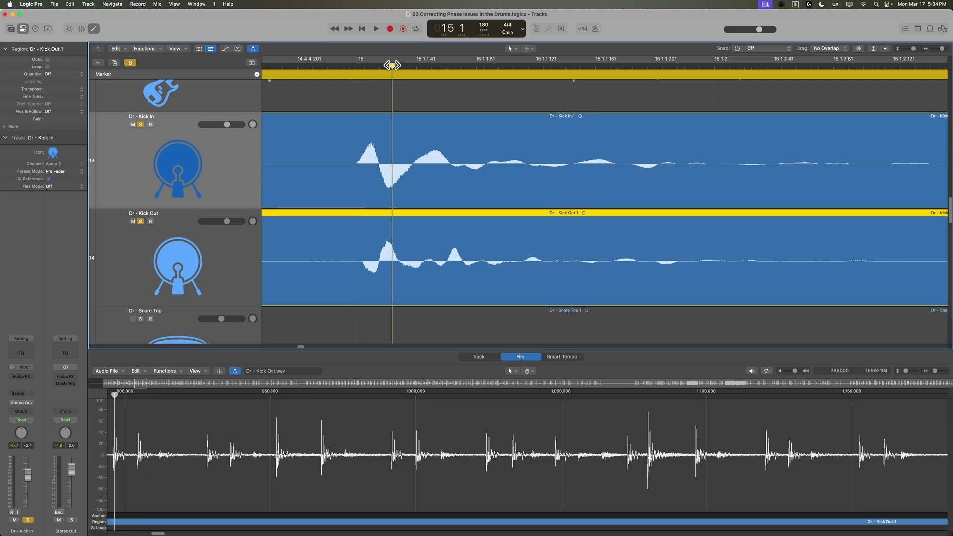
{"action": "left_click_drag", "start_coordinate": [392, 65], "coordinate": [346, 65]}
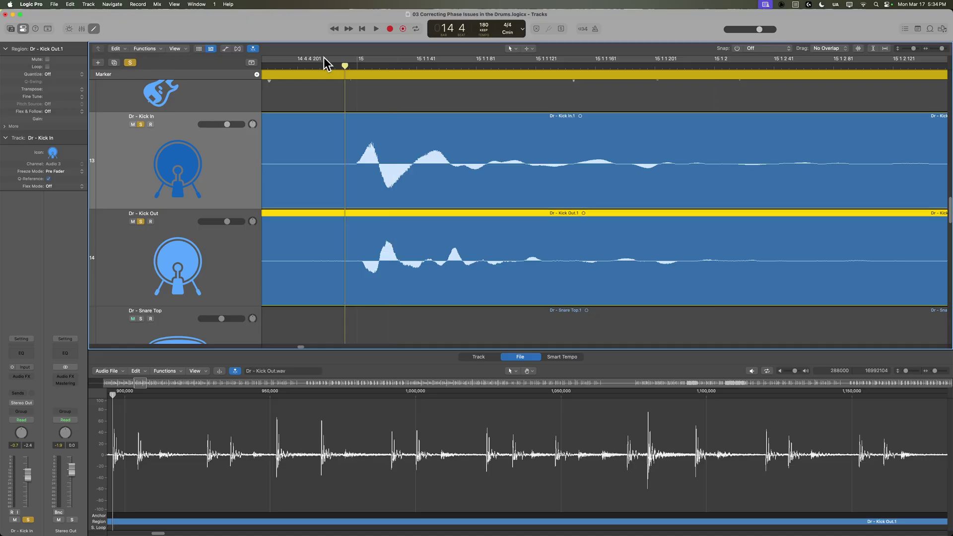
{"action": "key", "text": "super+Left"}
{"action": "key", "text": "super+Left"}
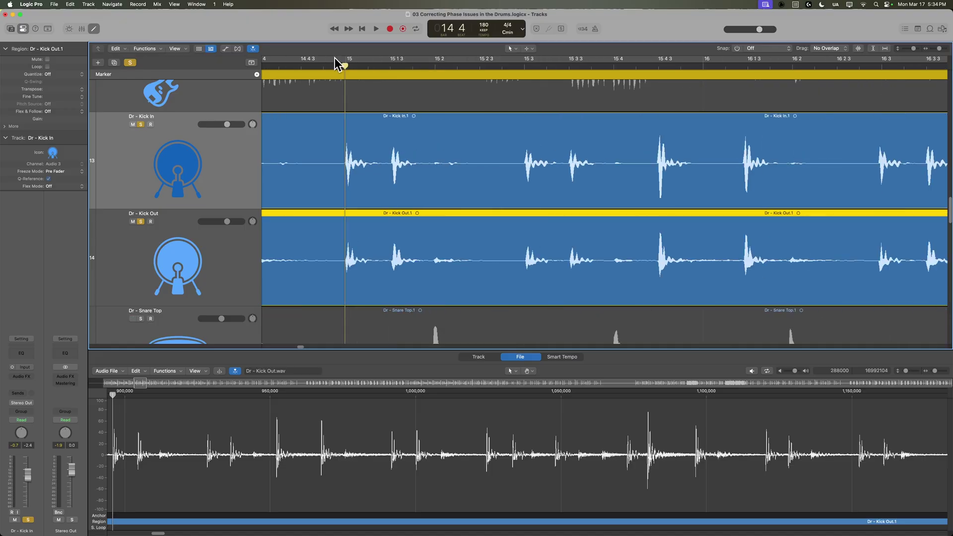
{"action": "left_click_drag", "start_coordinate": [334, 57], "coordinate": [650, 80]}
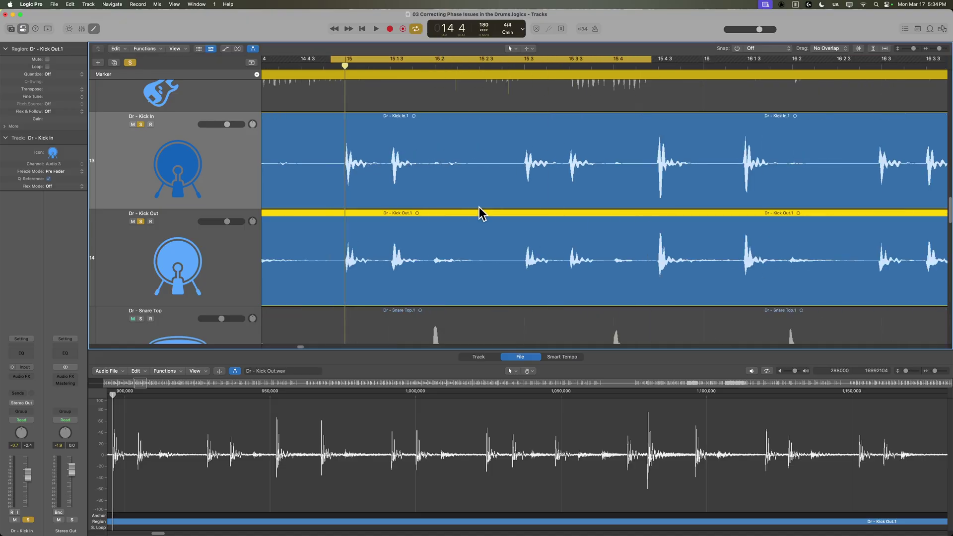
{"action": "key", "text": "super+Right"}
{"action": "key", "text": "super+Right"}
{"action": "key", "text": "super+Right"}
{"action": "key", "text": "super+Right"}
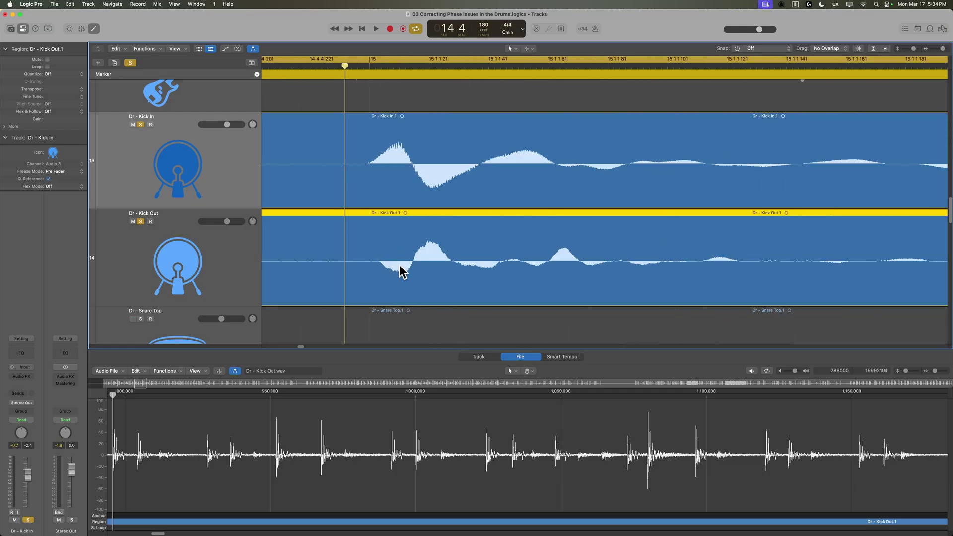
{"action": "key", "text": "space"}
{"action": "key", "text": "super+Left"}
{"action": "key", "text": "super+Left"}
{"action": "key", "text": "super+Left"}
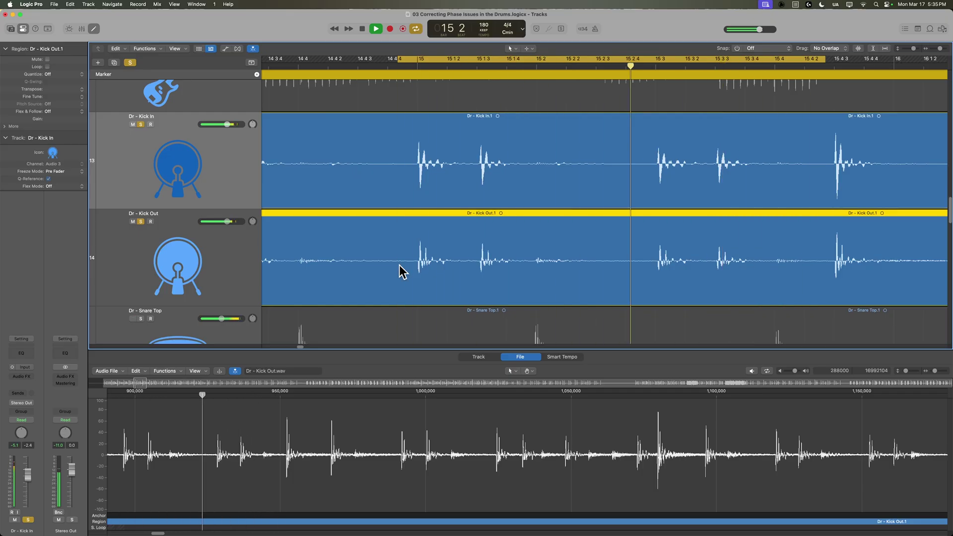
{"action": "key", "text": "space"}
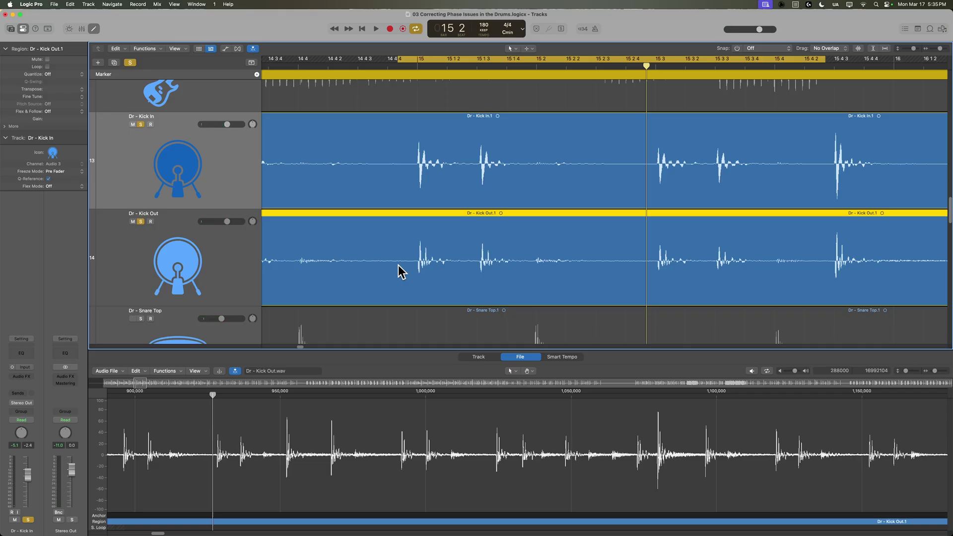
{"action": "left_click", "coordinate": [414, 66]}
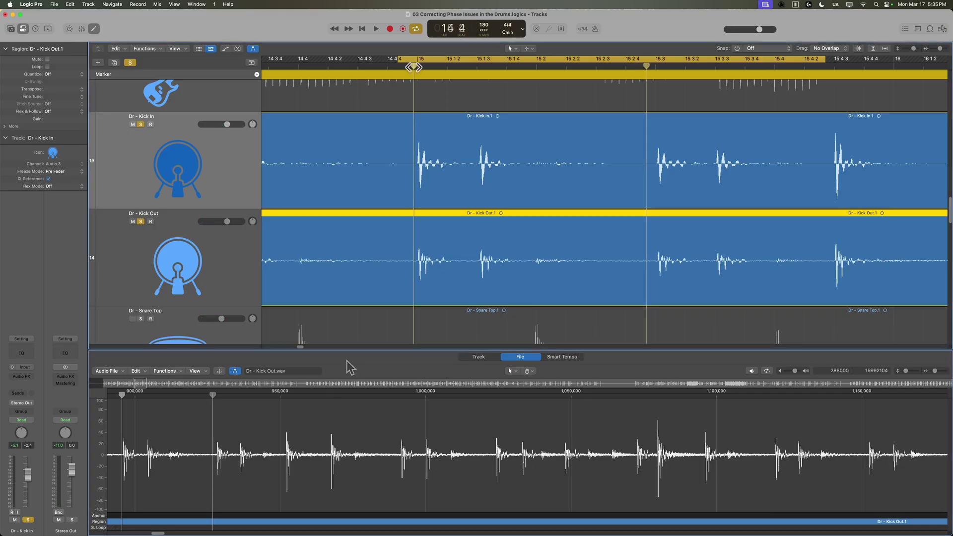
{"action": "key", "text": "super+Right"}
{"action": "key", "text": "super+Right"}
{"action": "key", "text": "super+Right"}
{"action": "key", "text": "super+Left"}
{"action": "key", "text": "super+Left"}
{"action": "key", "text": "super+Left"}
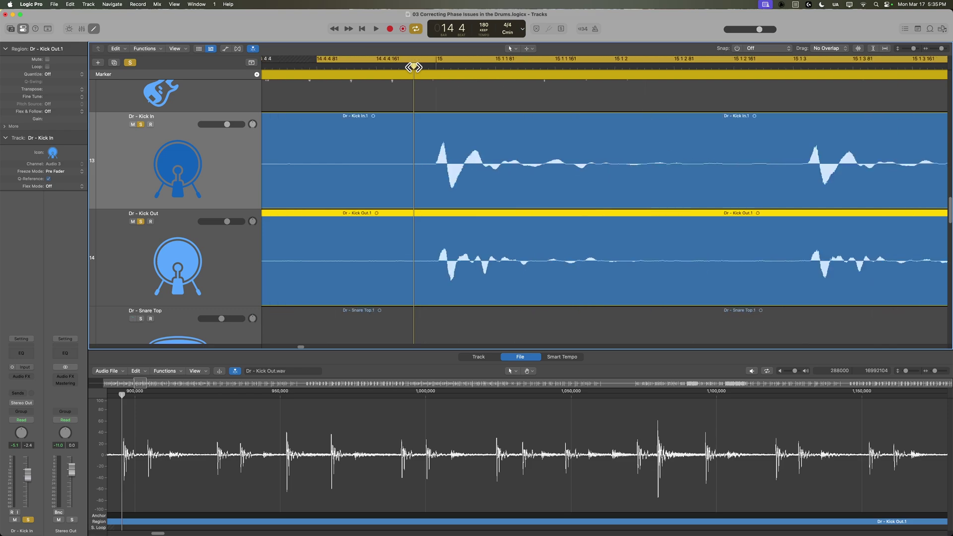
{"action": "key", "text": "super+Left"}
{"action": "key", "text": "space"}
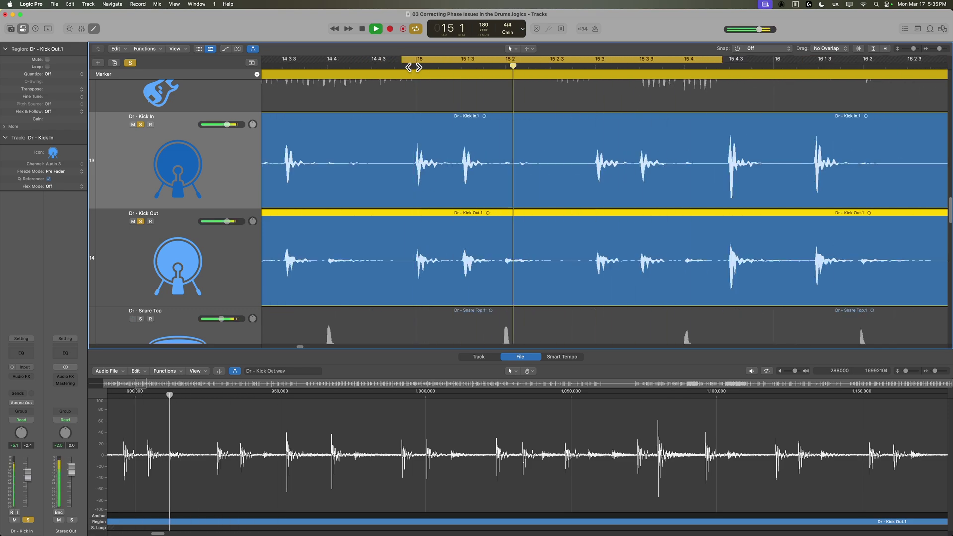
{"action": "key", "text": "space"}
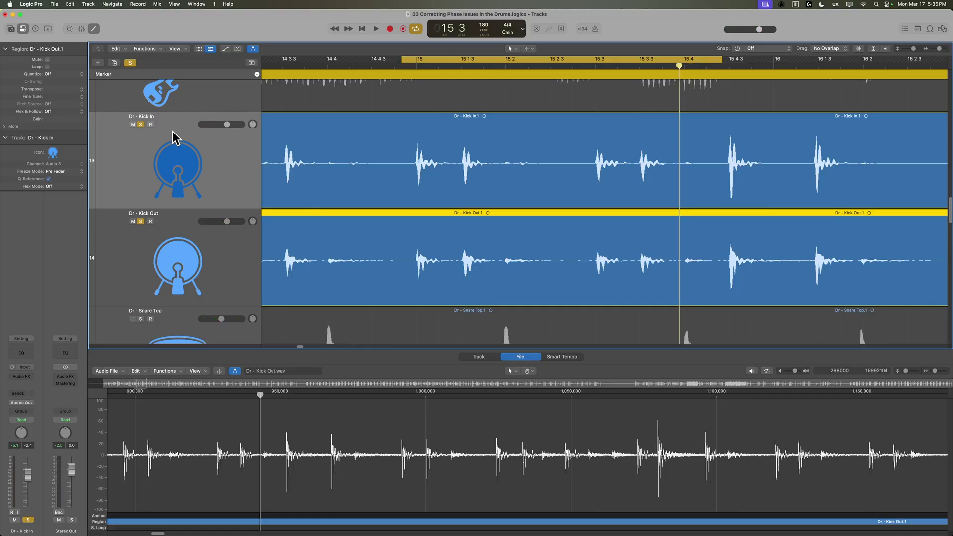
Step: Unsolo the kicks, then solo Snare Top and Snare Side and zoom the view to them
{"action": "left_click", "coordinate": [140, 125]}
{"action": "left_click", "coordinate": [140, 222]}
{"action": "key", "text": "z"}
{"action": "left_click", "coordinate": [141, 176]}
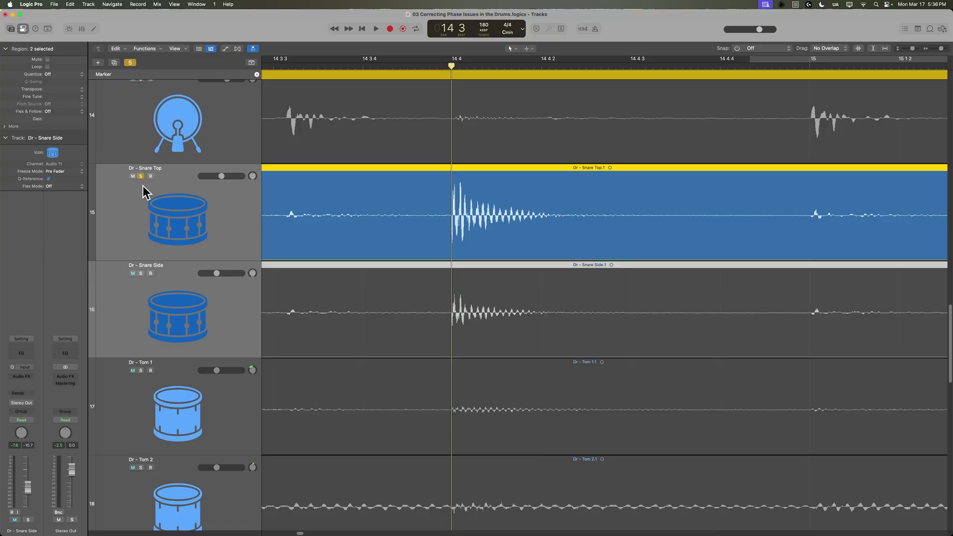
{"action": "left_click", "coordinate": [140, 273]}
{"action": "scroll", "coordinate": [227, 323], "scroll_direction": "up", "scroll_amount": 5}
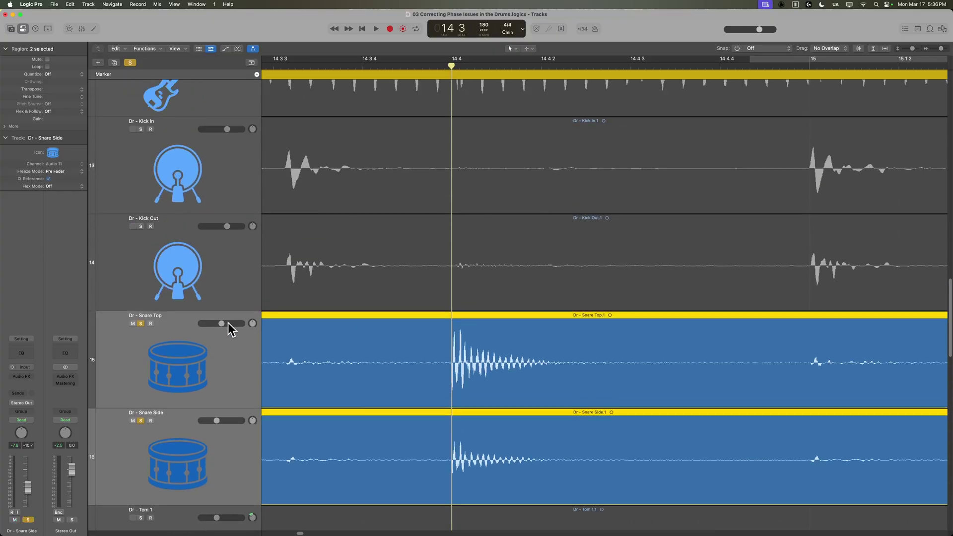
{"action": "scroll", "coordinate": [228, 322], "scroll_direction": "down", "scroll_amount": 3}
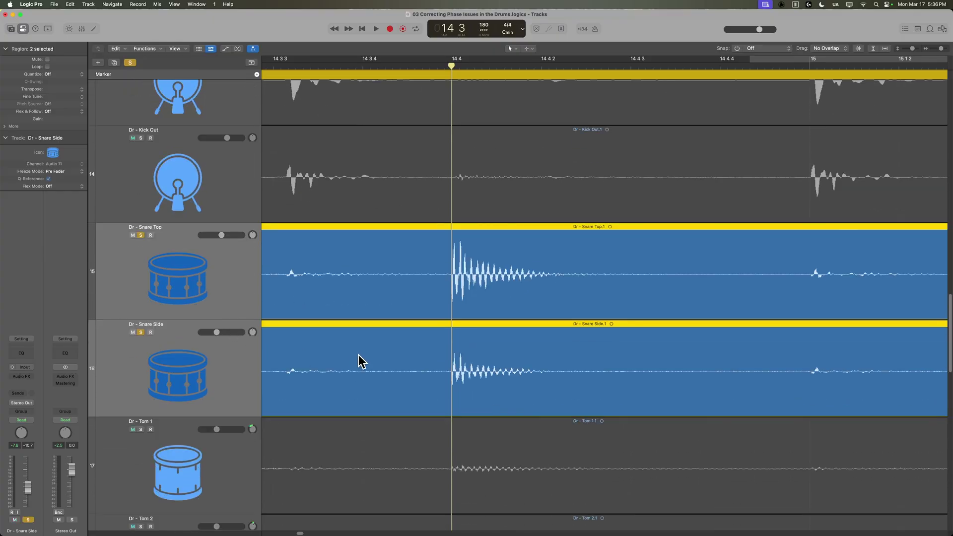
Step: Zoom in on the snare hit after bar 14 4, with the playhead at its start
{"action": "key", "text": "super+Right"}
{"action": "key", "text": "super+Right"}
{"action": "key", "text": "super+Right"}
{"action": "key", "text": "super+Right"}
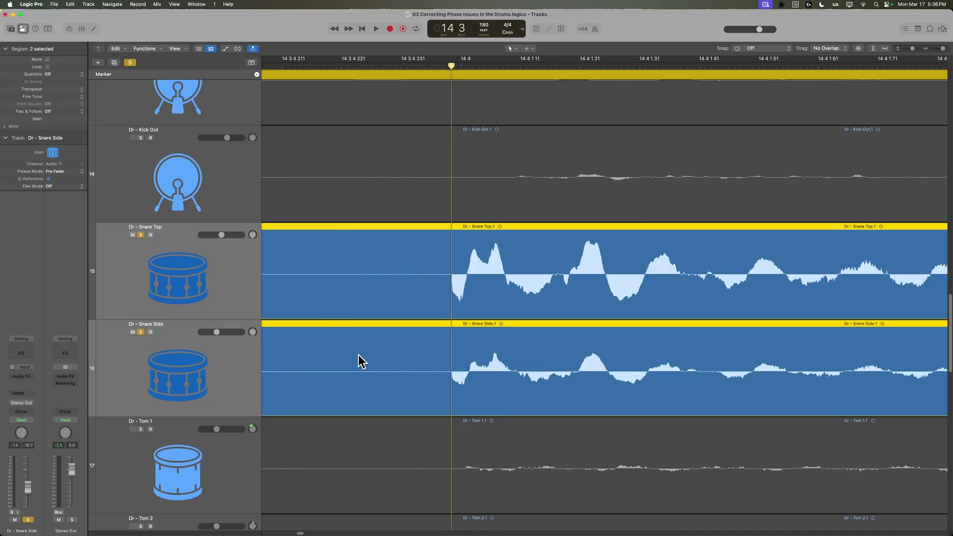
{"action": "left_click", "coordinate": [237, 371]}
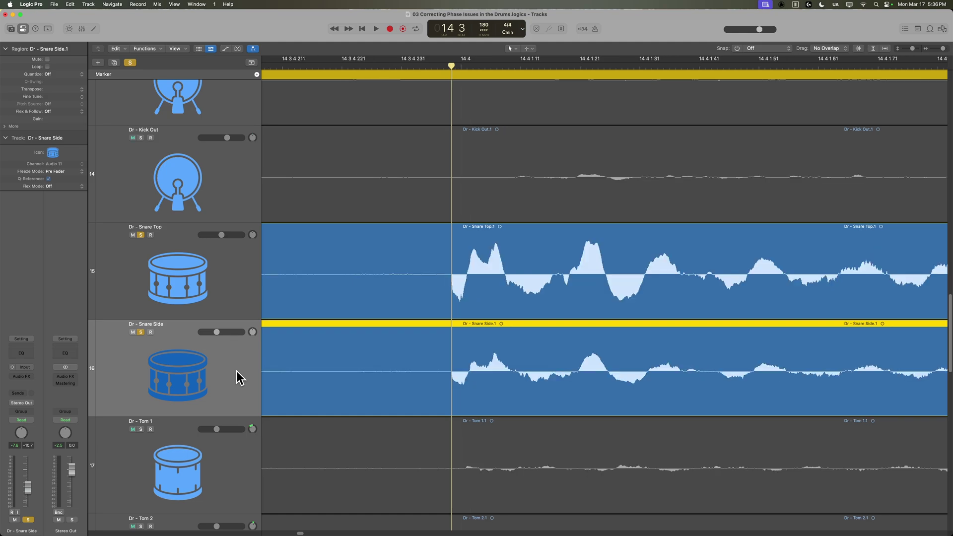
{"action": "key", "text": "super+Right"}
{"action": "key", "text": "super+Right"}
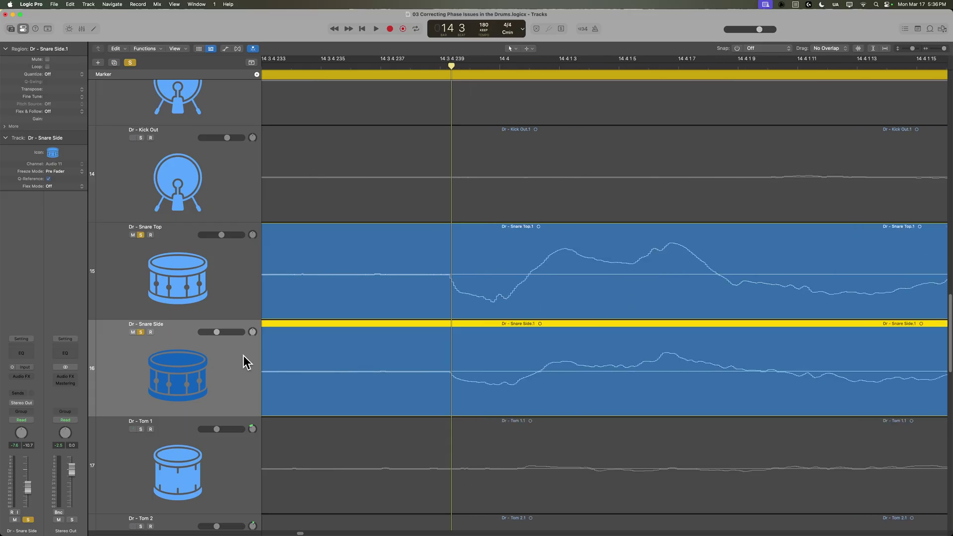
{"action": "left_click_drag", "start_coordinate": [516, 63], "coordinate": [530, 65]}
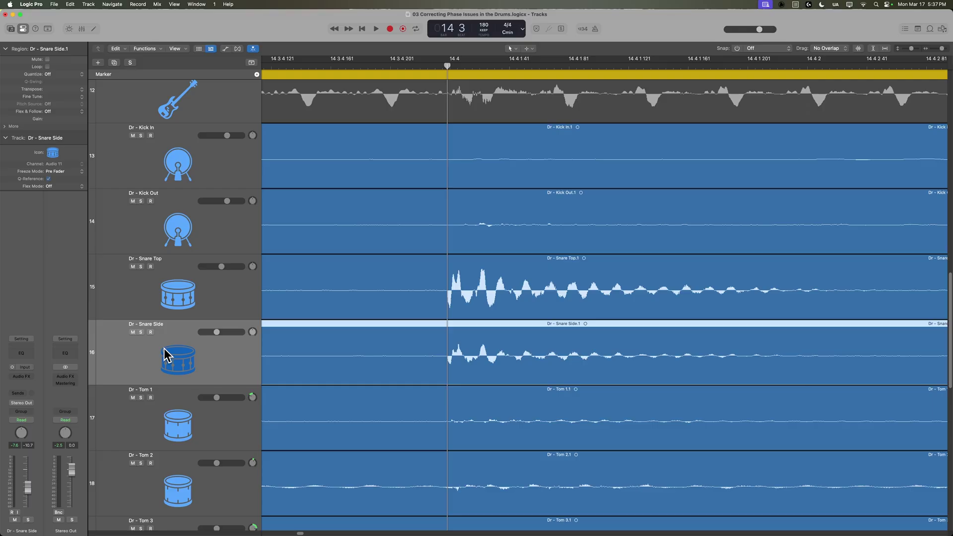
Step: Zoom out and place the playhead at the kick hit near 15 4 3
{"action": "key", "text": "super+Left"}
{"action": "key", "text": "super+Left"}
{"action": "key", "text": "super+Left"}
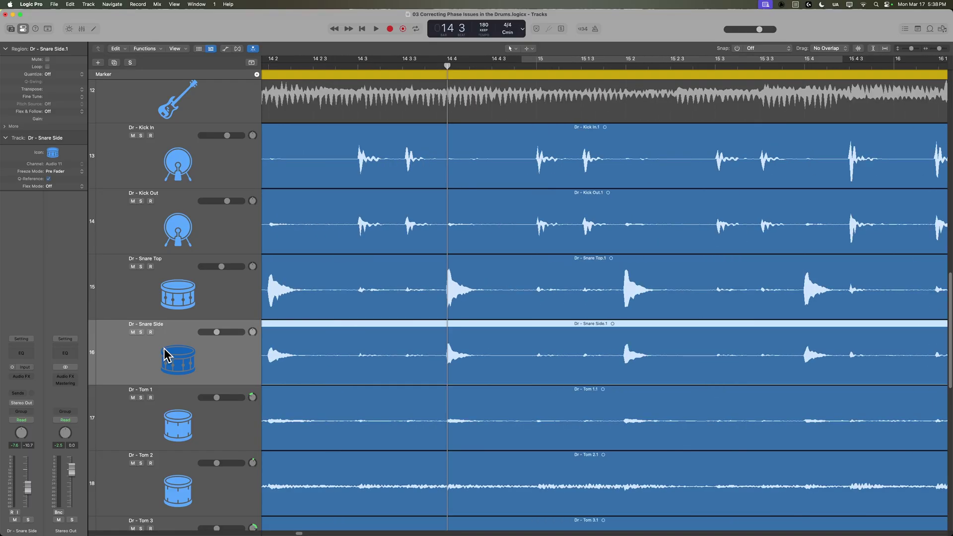
{"action": "scroll", "coordinate": [449, 327], "scroll_direction": "right", "scroll_amount": 5}
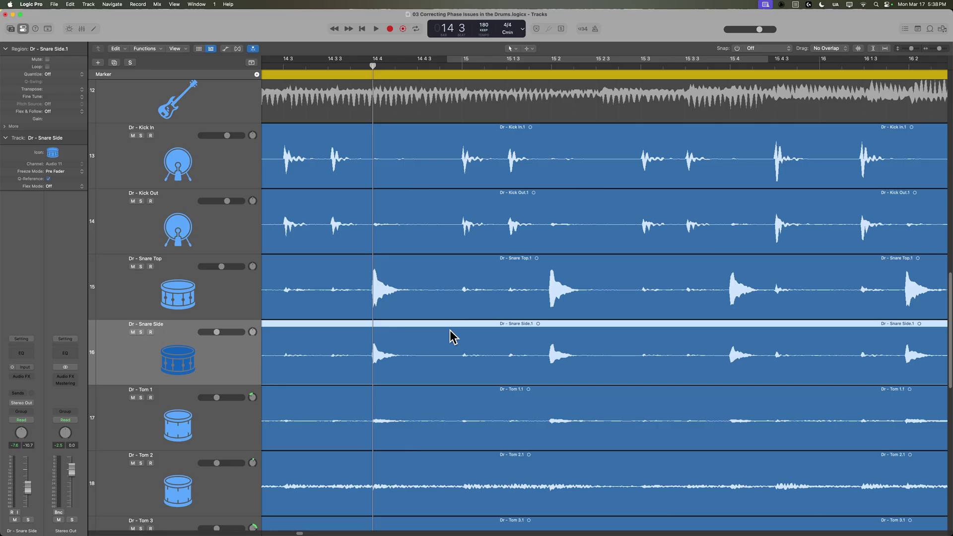
{"action": "scroll", "coordinate": [479, 320], "scroll_direction": "right", "scroll_amount": 5}
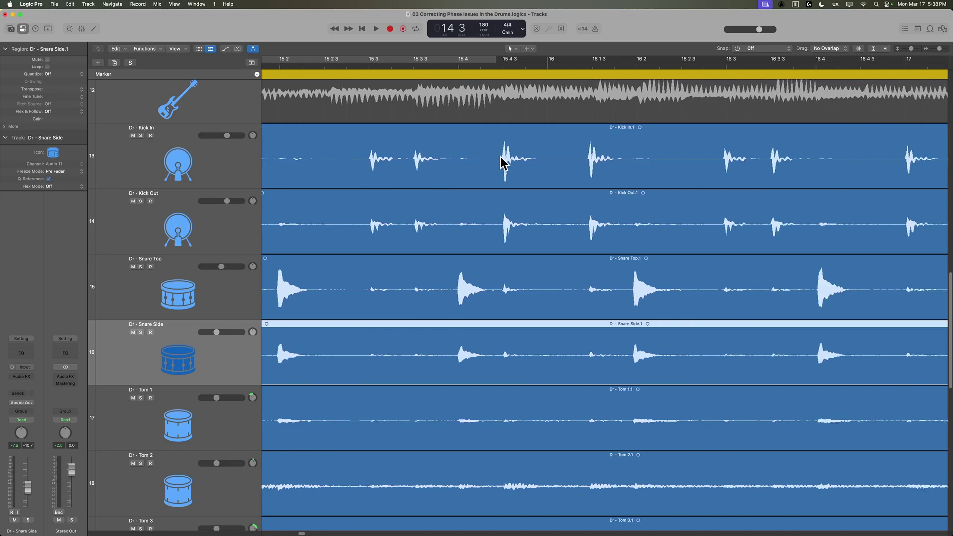
{"action": "left_click", "coordinate": [502, 67]}
{"action": "scroll", "coordinate": [502, 67], "scroll_direction": "up", "scroll_amount": 6}
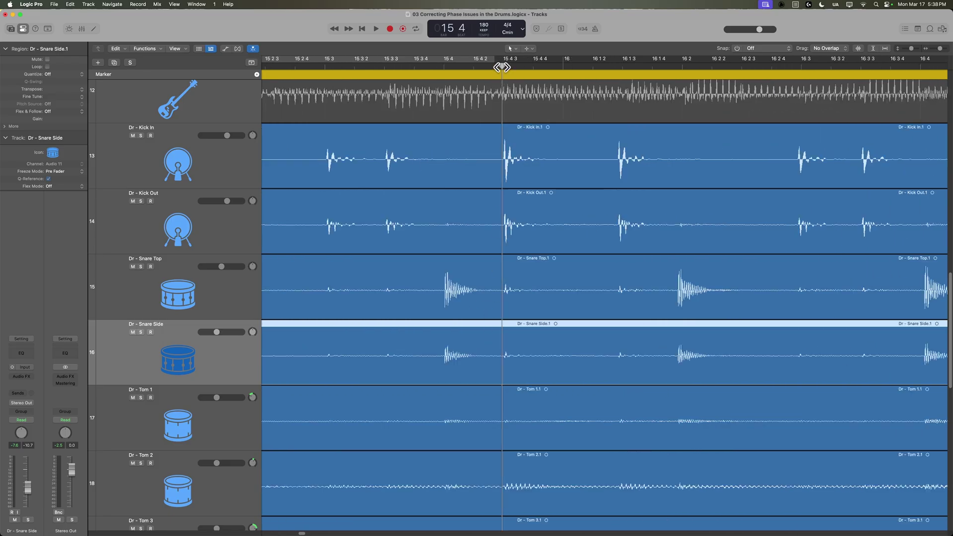
{"action": "scroll", "coordinate": [502, 68], "scroll_direction": "down", "scroll_amount": 2}
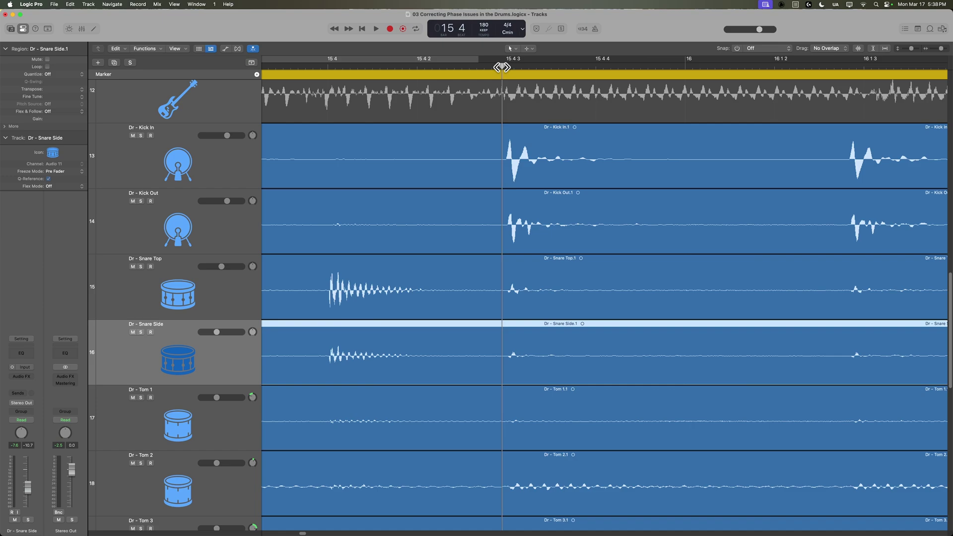
{"action": "scroll", "coordinate": [502, 67], "scroll_direction": "up", "scroll_amount": 5}
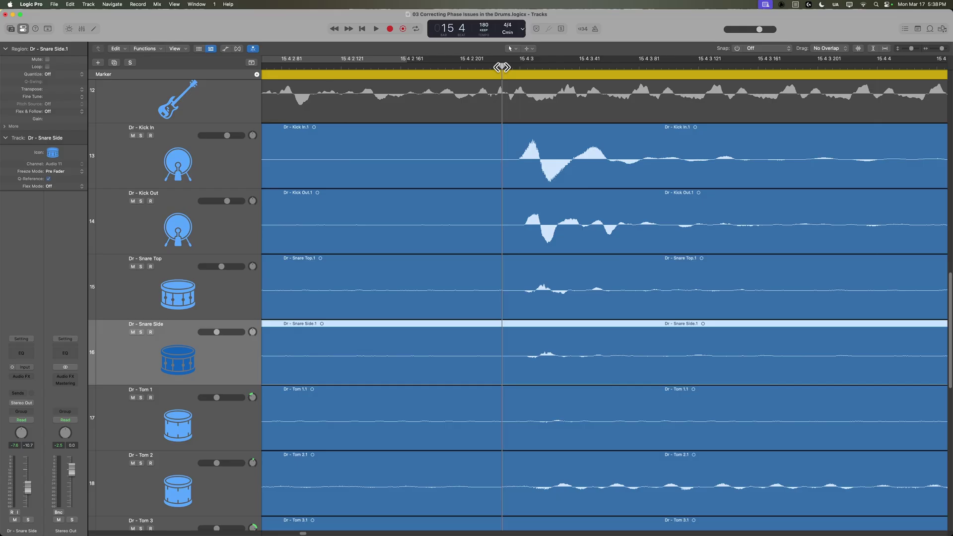
{"action": "scroll", "coordinate": [502, 68], "scroll_direction": "up", "scroll_amount": 3}
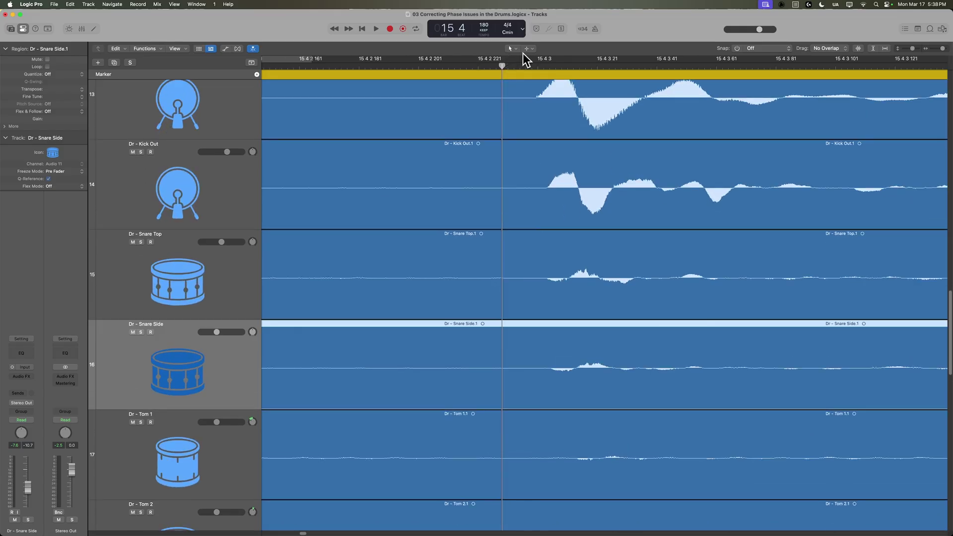
{"action": "scroll", "coordinate": [743, 278], "scroll_direction": "up", "scroll_amount": 3}
Step: Select the kick and snare tracks and scrub the playhead through the kick's first peak and dip
{"action": "left_click", "coordinate": [227, 200]}
{"action": "left_click", "coordinate": [215, 306]}
{"action": "left_click", "coordinate": [208, 385]}
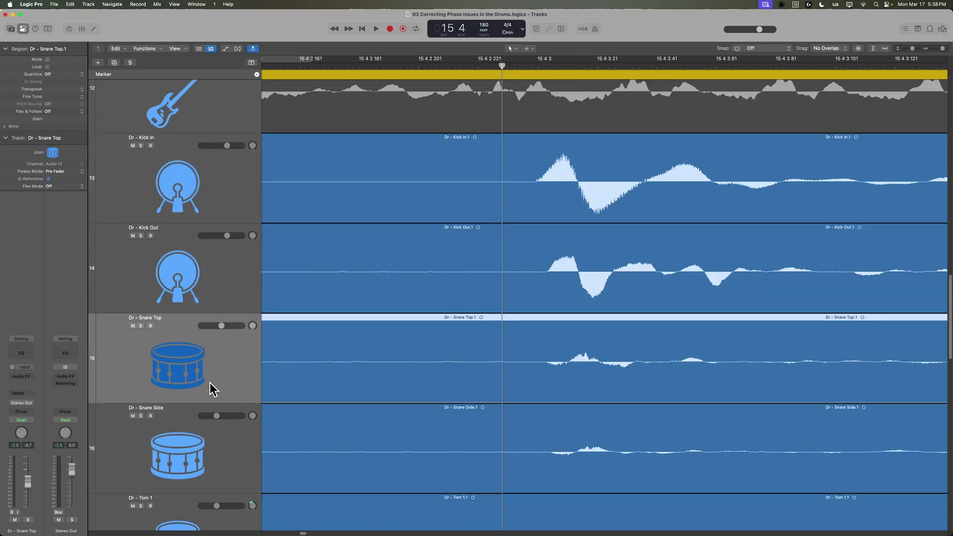
{"action": "left_click", "coordinate": [205, 434]}
{"action": "scroll", "coordinate": [398, 373], "scroll_direction": "right", "scroll_amount": 4}
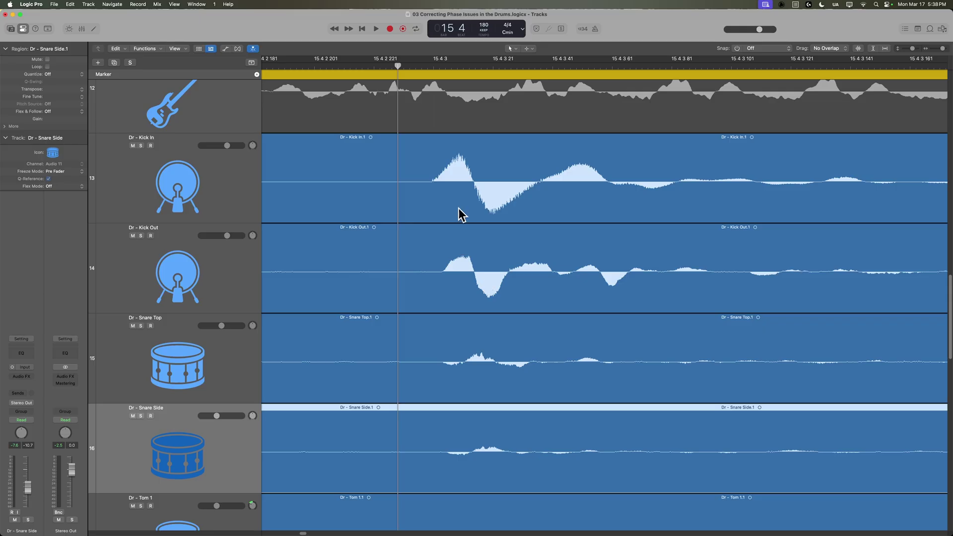
{"action": "left_click", "coordinate": [443, 63]}
{"action": "left_click_drag", "start_coordinate": [443, 63], "coordinate": [457, 63]}
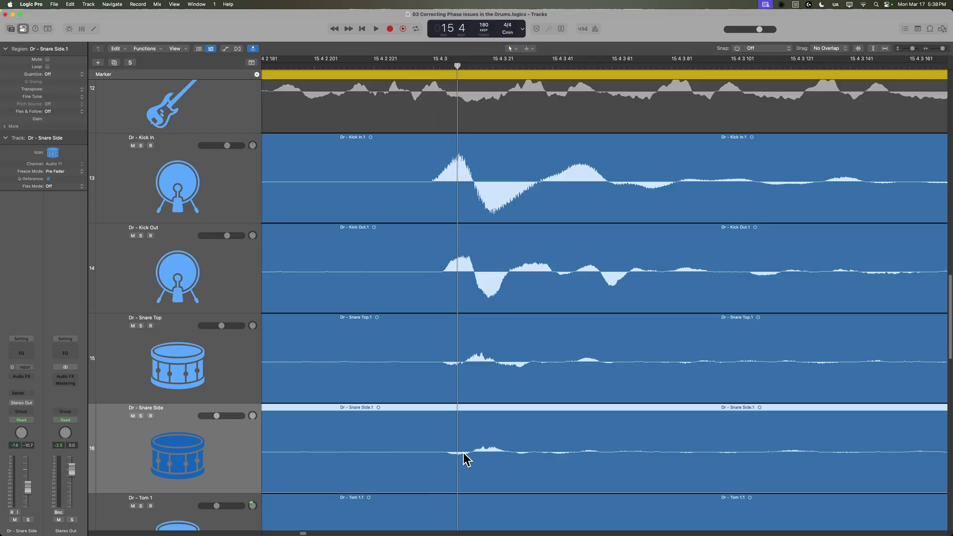
{"action": "left_click_drag", "start_coordinate": [467, 68], "coordinate": [485, 66]}
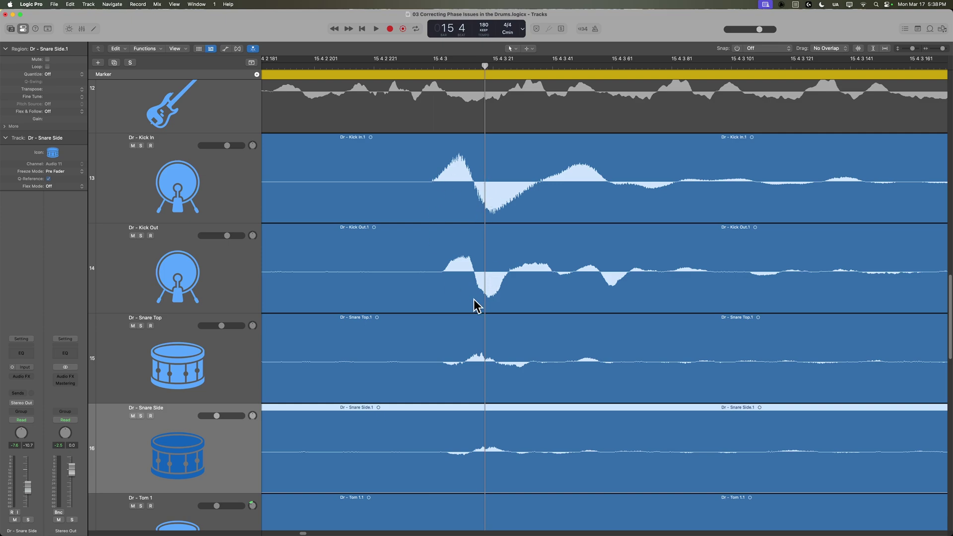
Step: Zoom in closely around bar 15 4 with taller track lanes
{"action": "key", "text": "super+Left"}
{"action": "key", "text": "super+Left"}
{"action": "key", "text": "super+Left"}
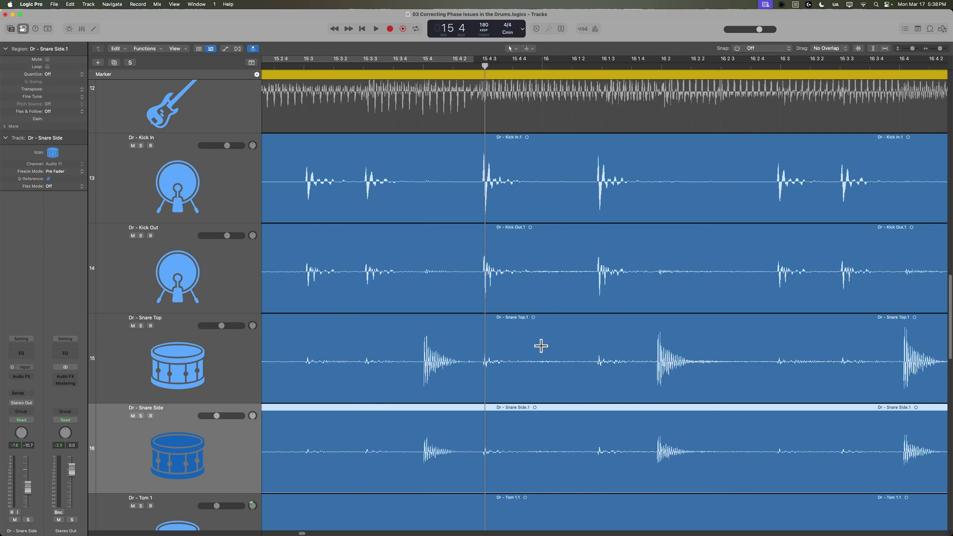
{"action": "left_click", "coordinate": [427, 66]}
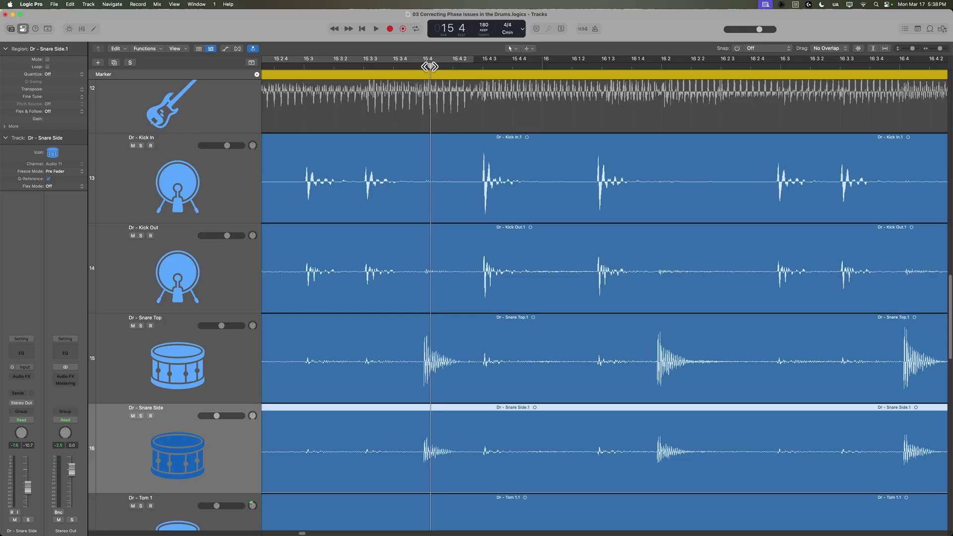
{"action": "key", "text": "super+Right"}
{"action": "key", "text": "super+Right"}
{"action": "key", "text": "super+Right"}
{"action": "key", "text": "super+Right"}
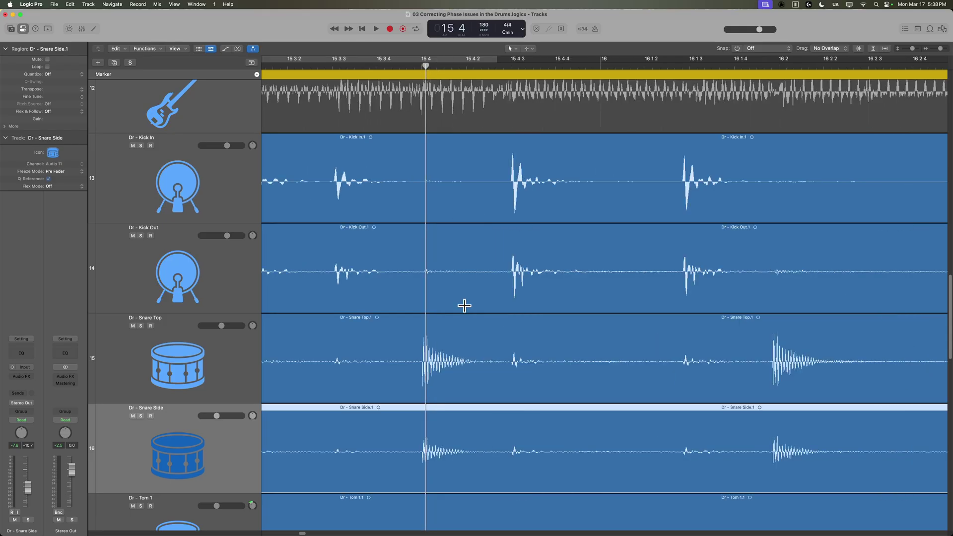
{"action": "key", "text": "super+Right"}
{"action": "key", "text": "super+Down"}
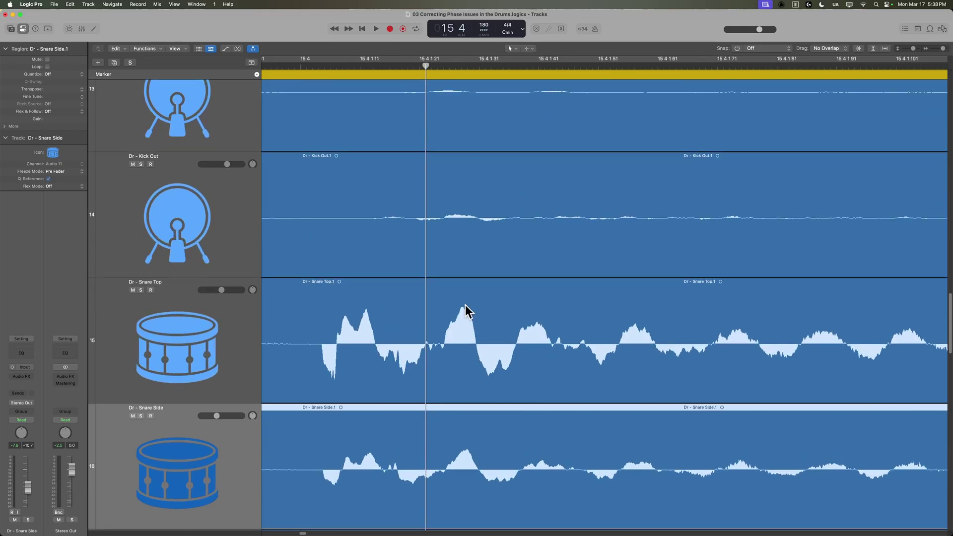
{"action": "scroll", "coordinate": [466, 305], "scroll_direction": "up", "scroll_amount": 3}
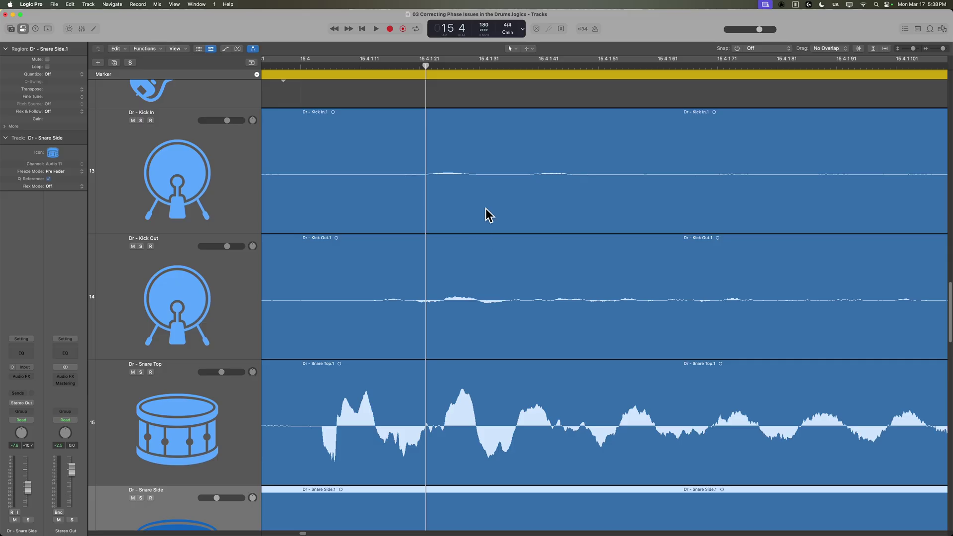
Step: Magnify waveform amplitude on every track to compare polarity, then turn waveform zoom off
{"action": "left_click", "coordinate": [860, 49]}
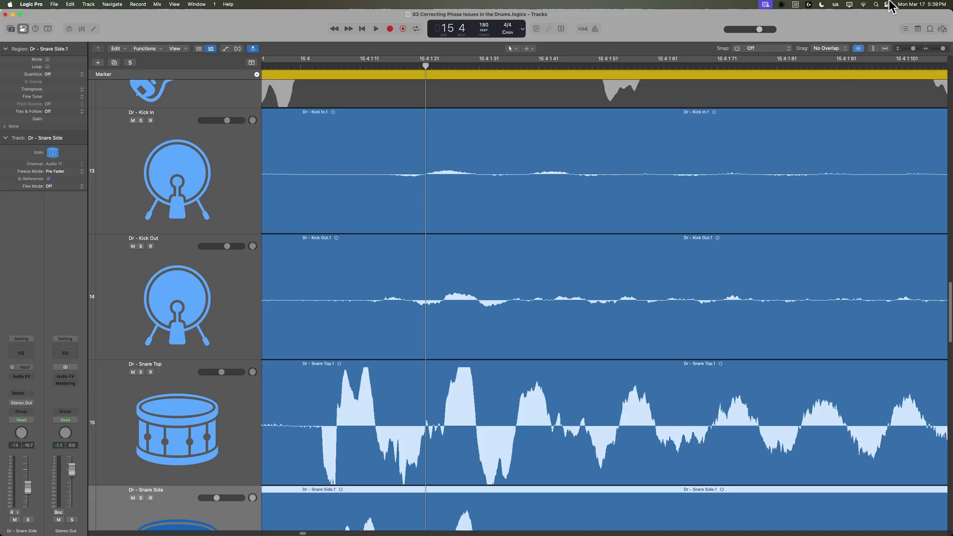
{"action": "left_click_drag", "start_coordinate": [859, 49], "coordinate": [861, 11]}
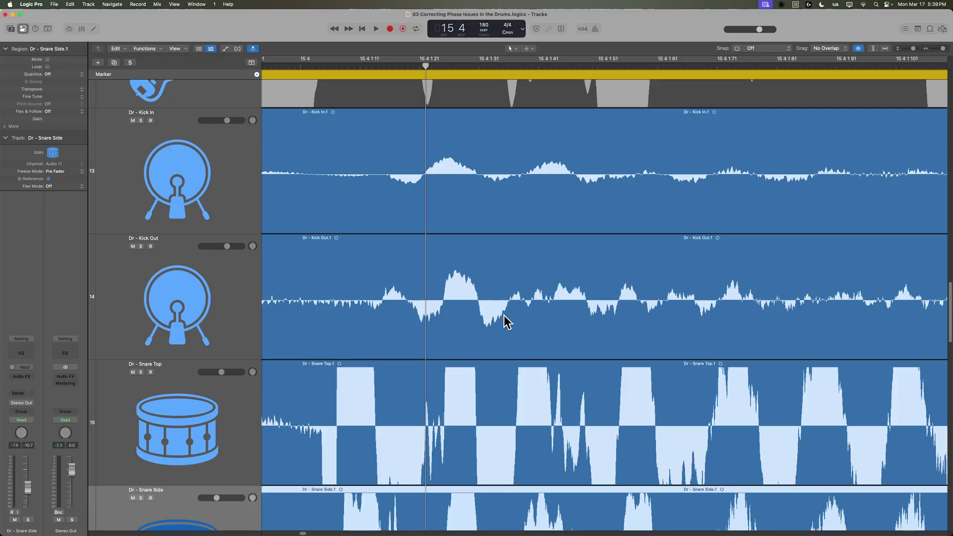
{"action": "scroll", "coordinate": [461, 325], "scroll_direction": "left", "scroll_amount": 3}
{"action": "scroll", "coordinate": [453, 314], "scroll_direction": "down", "scroll_amount": 4}
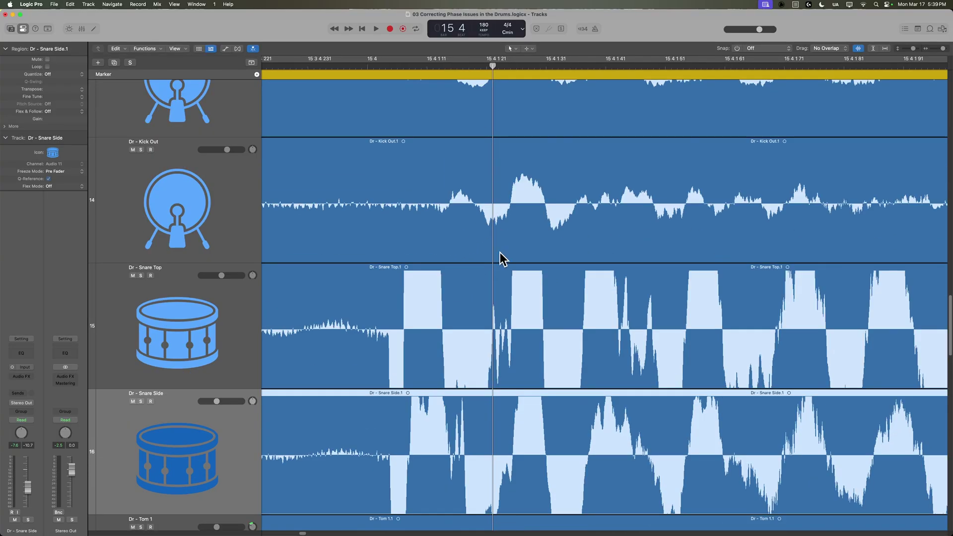
{"action": "scroll", "coordinate": [516, 285], "scroll_direction": "up", "scroll_amount": 3}
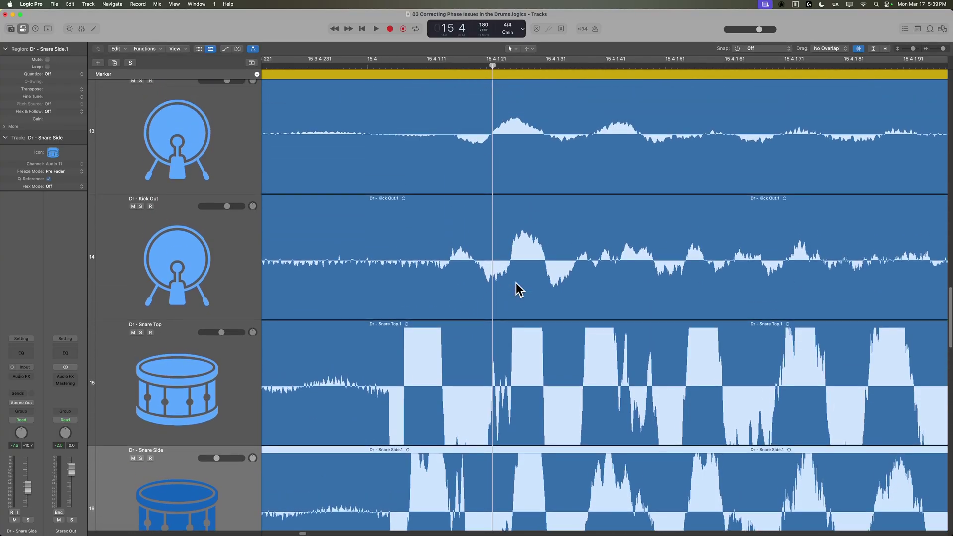
{"action": "scroll", "coordinate": [517, 288], "scroll_direction": "down", "scroll_amount": 1}
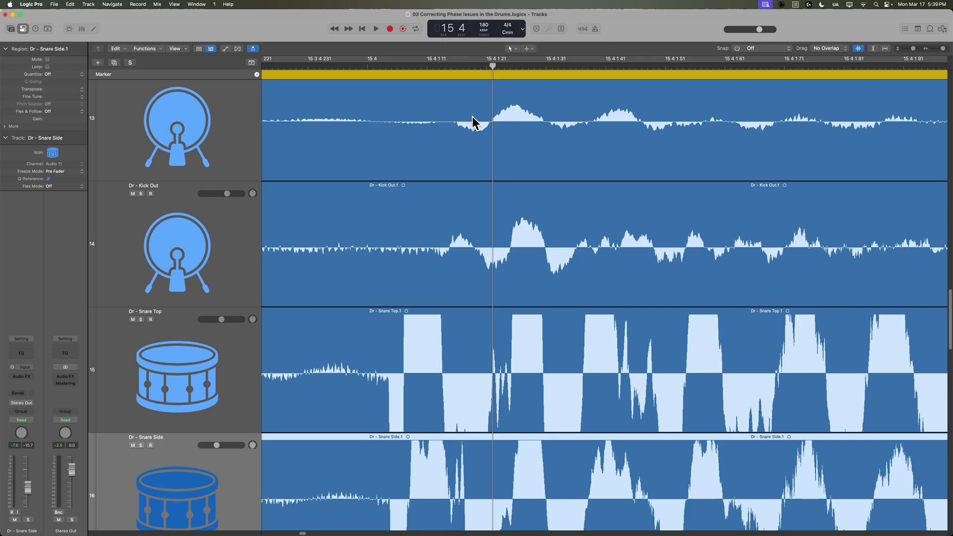
{"action": "left_click", "coordinate": [858, 48]}
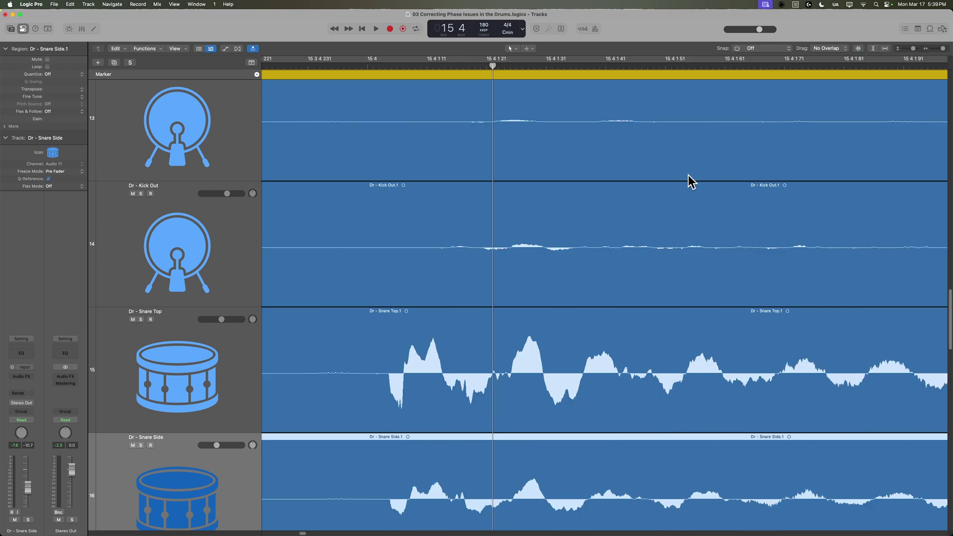
Step: Zoom in around the playhead and shrink track heights to show tracks 17–26, toms through room mics
{"action": "key", "text": "super+Left"}
{"action": "key", "text": "super+Left"}
{"action": "key", "text": "super+Left"}
{"action": "key", "text": "super+Left"}
{"action": "key", "text": "super+Left"}
{"action": "key", "text": "super+Left"}
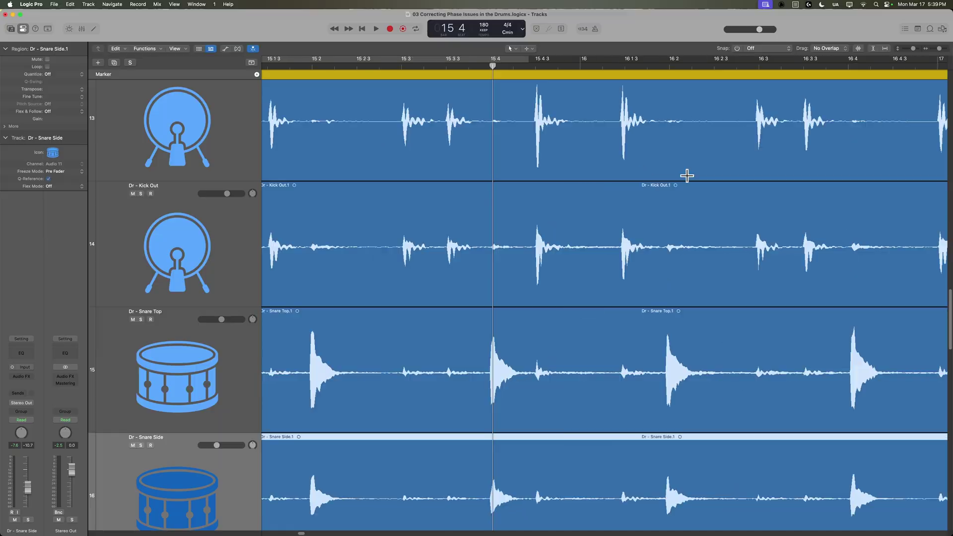
{"action": "key", "text": "super+Up"}
{"action": "key", "text": "super+Up"}
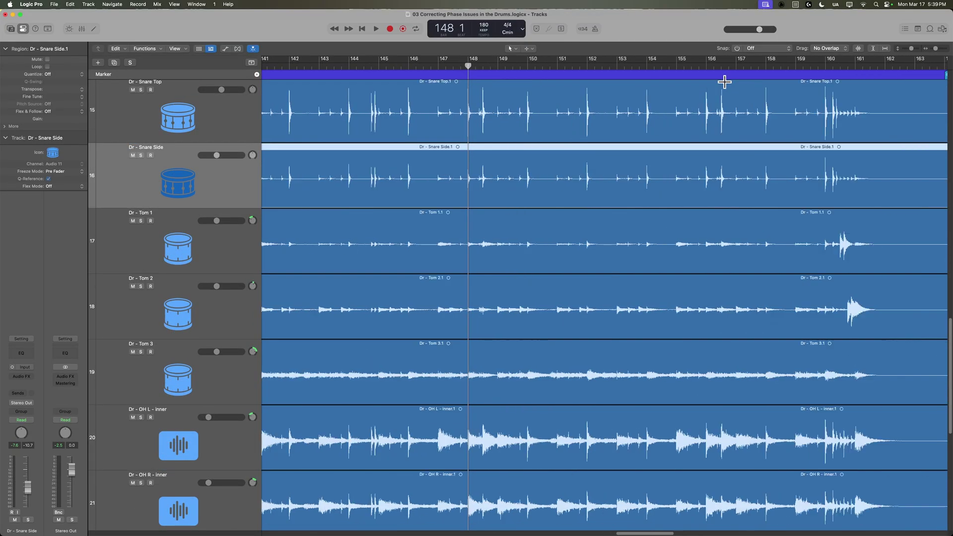
{"action": "key", "text": "super+Right"}
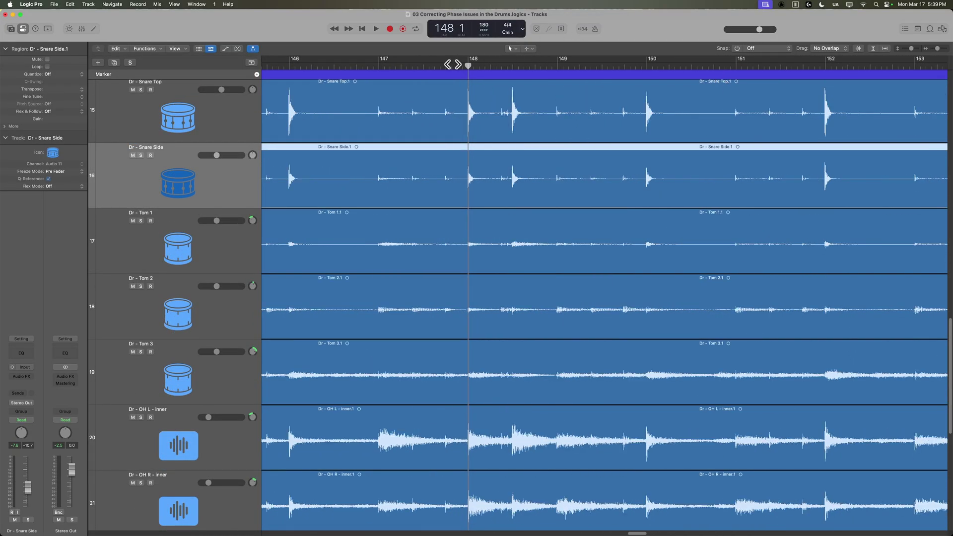
{"action": "left_click", "coordinate": [448, 64]}
{"action": "scroll", "coordinate": [447, 248], "scroll_direction": "down", "scroll_amount": 8}
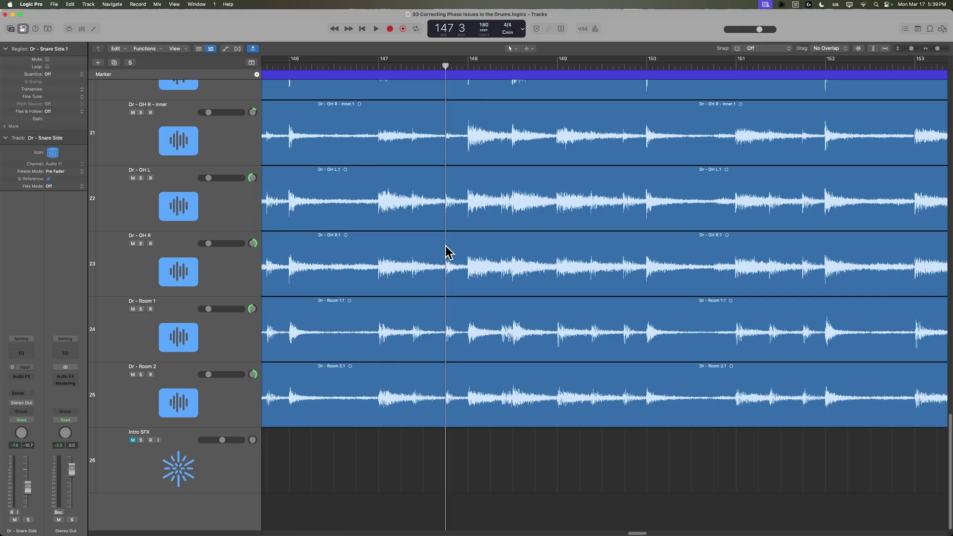
{"action": "key", "text": "super+Up"}
{"action": "key", "text": "super+Up"}
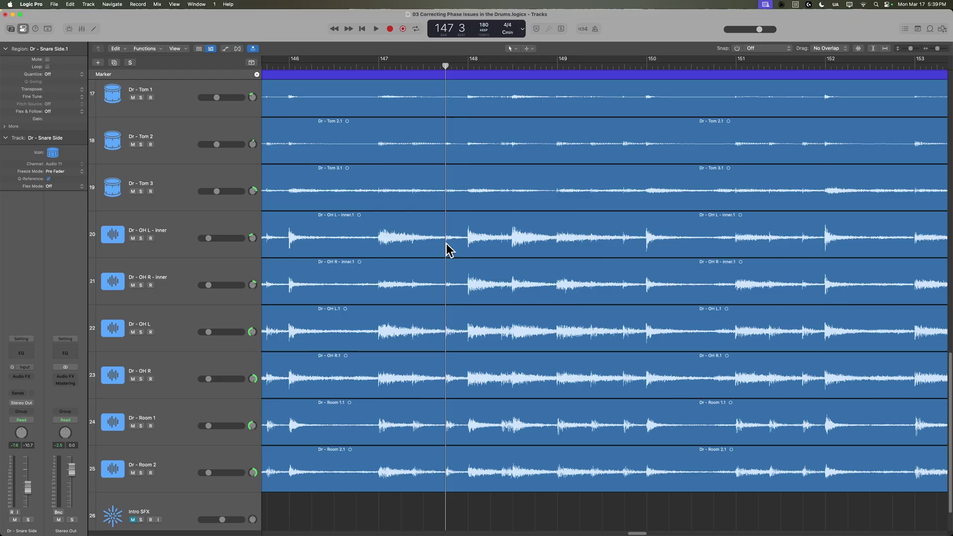
Step: Solo OH L inner and OH R inner, cycle bars 146–152, and raise both to -2.9 dB
{"action": "left_click", "coordinate": [231, 227]}
{"action": "left_click", "coordinate": [218, 277], "text": "shift"}
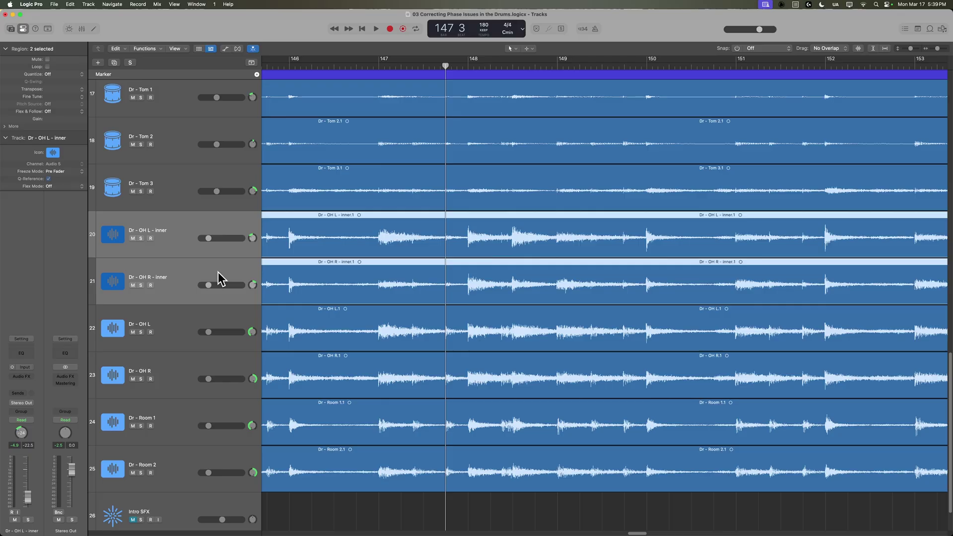
{"action": "key", "text": "s"}
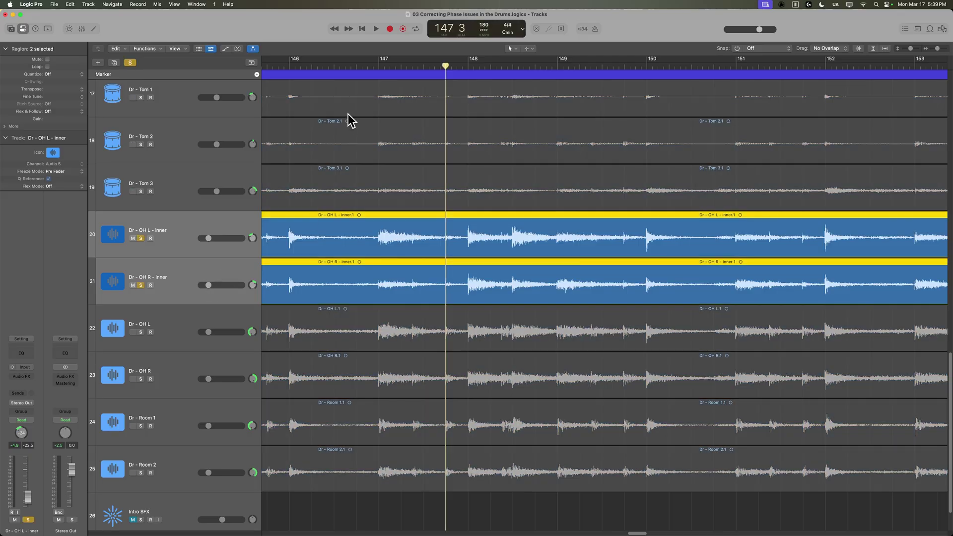
{"action": "left_click_drag", "start_coordinate": [291, 62], "coordinate": [835, 92]}
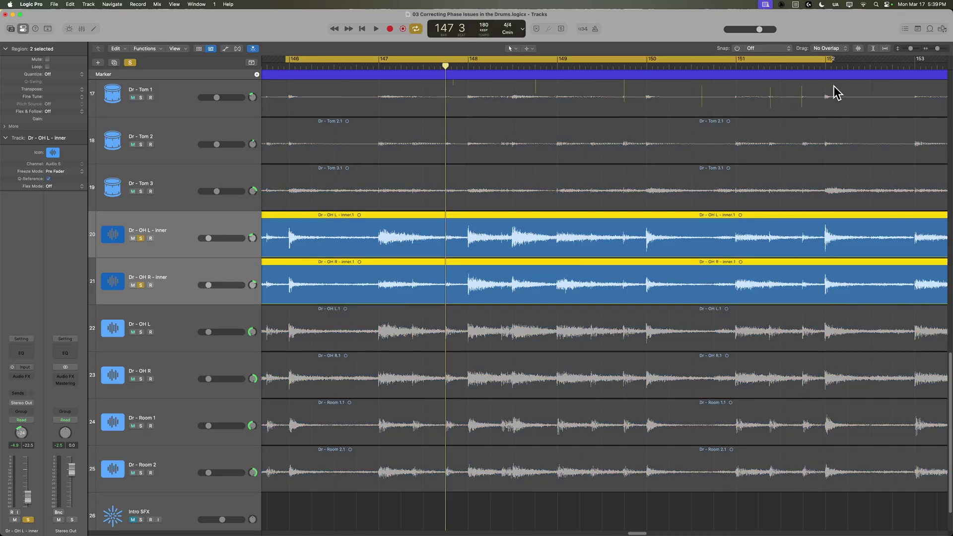
{"action": "mouse_move", "coordinate": [211, 237]}
{"action": "left_mouse_down"}
{"action": "mouse_move", "coordinate": [219, 305]}
{"action": "mouse_move", "coordinate": [226, 239]}
{"action": "left_mouse_up"}
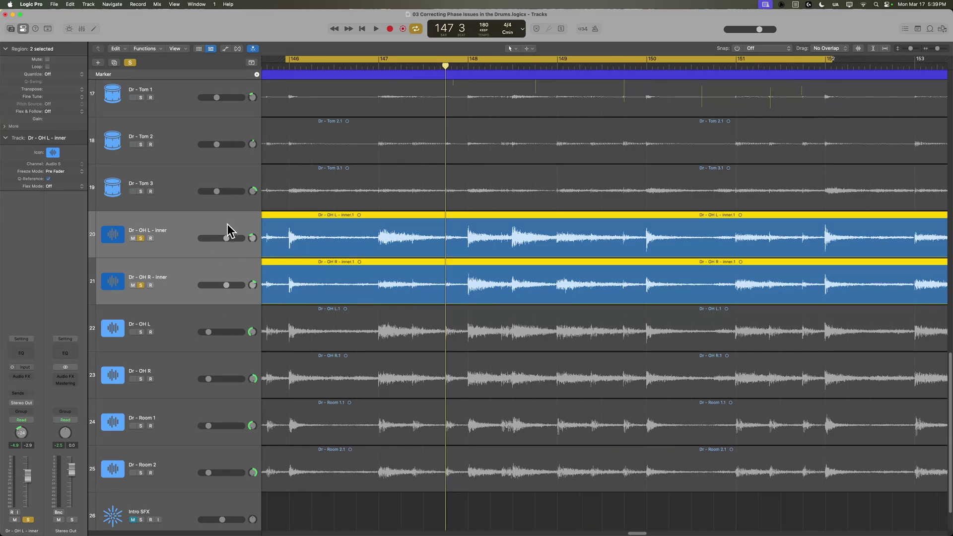
Step: Show the Mixer and pan the left inner overhead to -64
{"action": "key", "text": "x"}
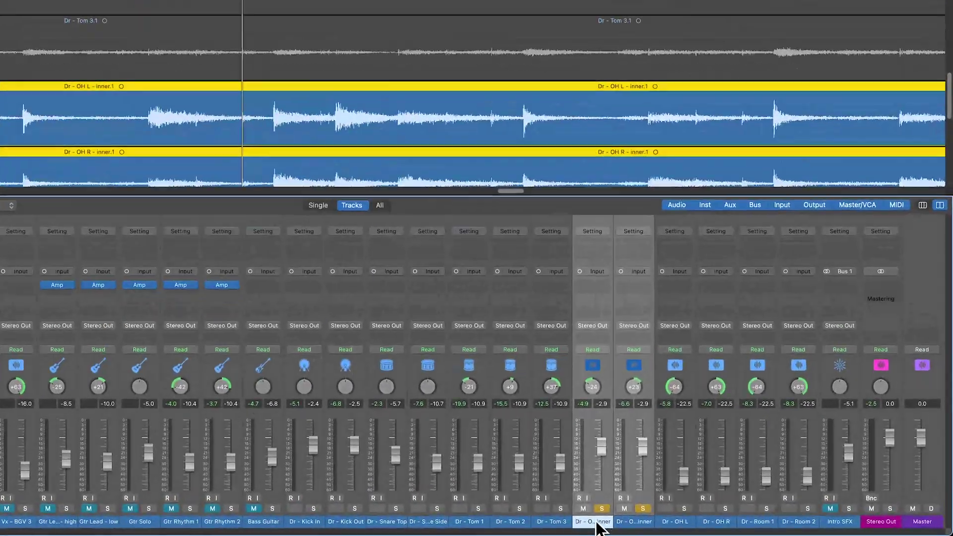
{"action": "left_click", "coordinate": [597, 524]}
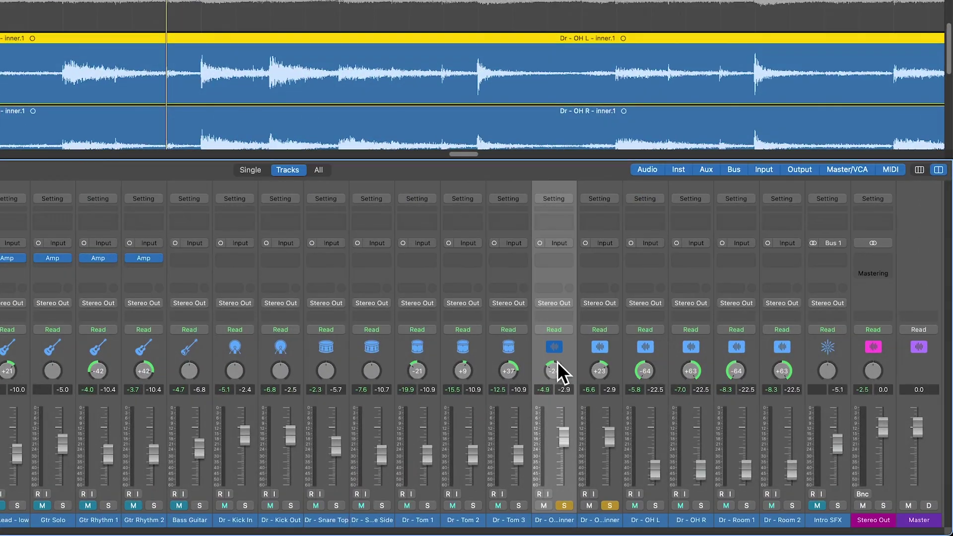
{"action": "left_click_drag", "start_coordinate": [555, 437], "coordinate": [558, 368]}
Step: Insert a stereo Correlation Meter on the Stereo Out channel
{"action": "left_click", "coordinate": [877, 259]}
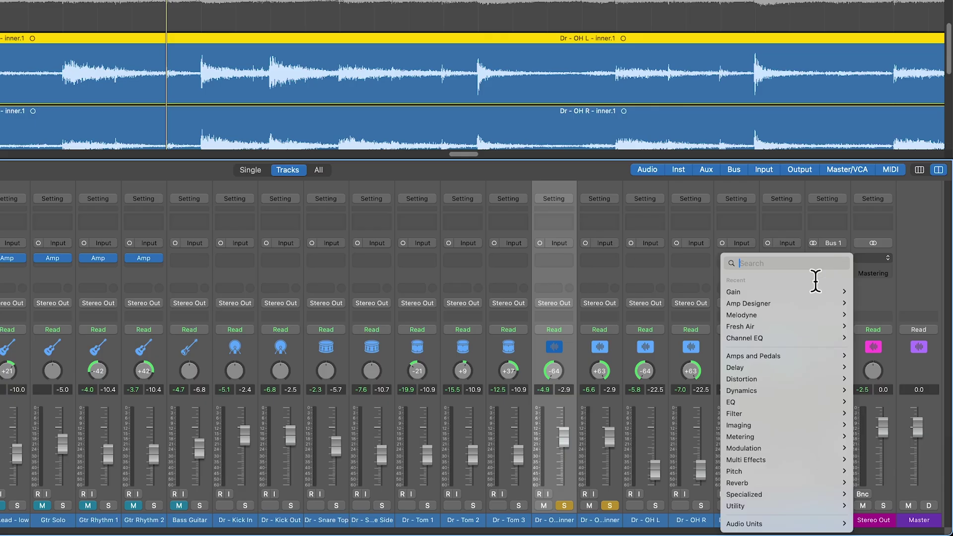
{"action": "mouse_move", "coordinate": [783, 421]}
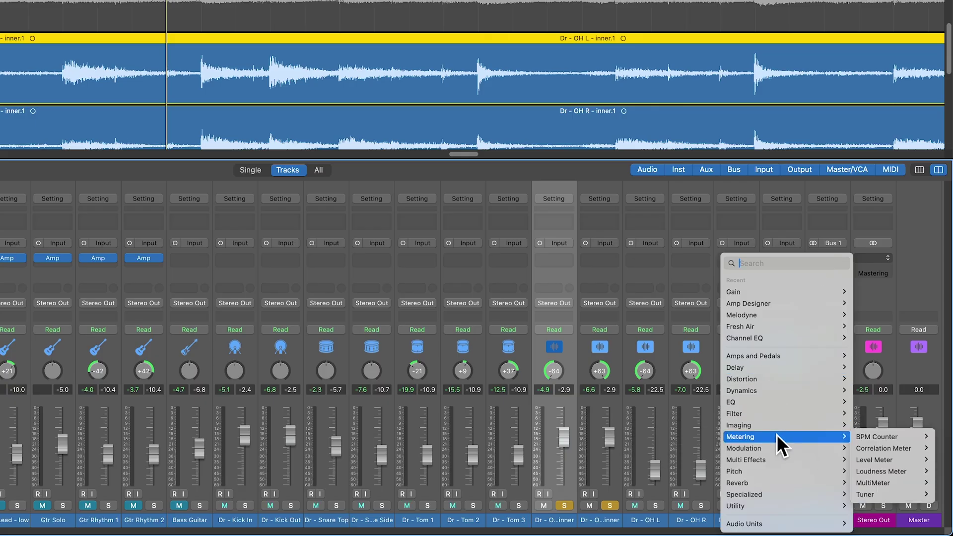
{"action": "mouse_move", "coordinate": [883, 444]}
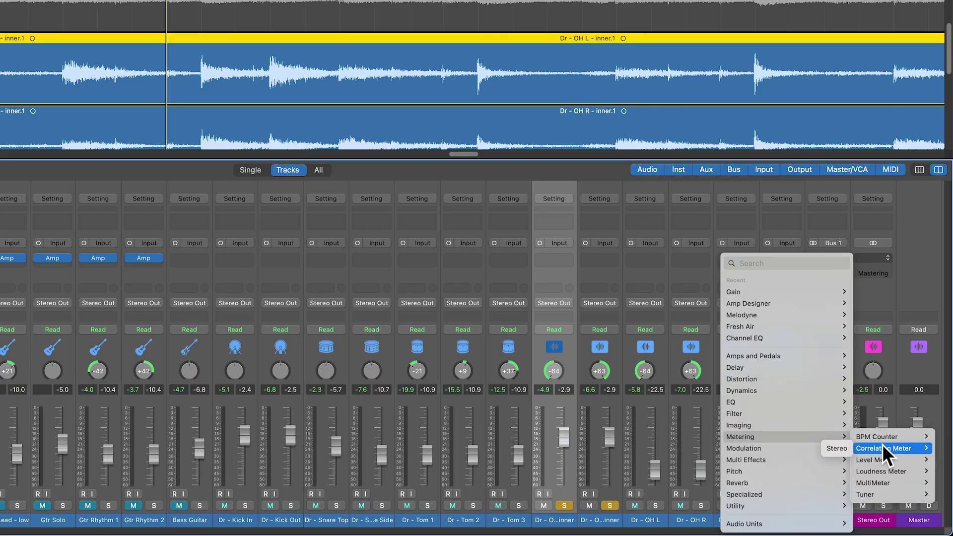
{"action": "left_click", "coordinate": [830, 446]}
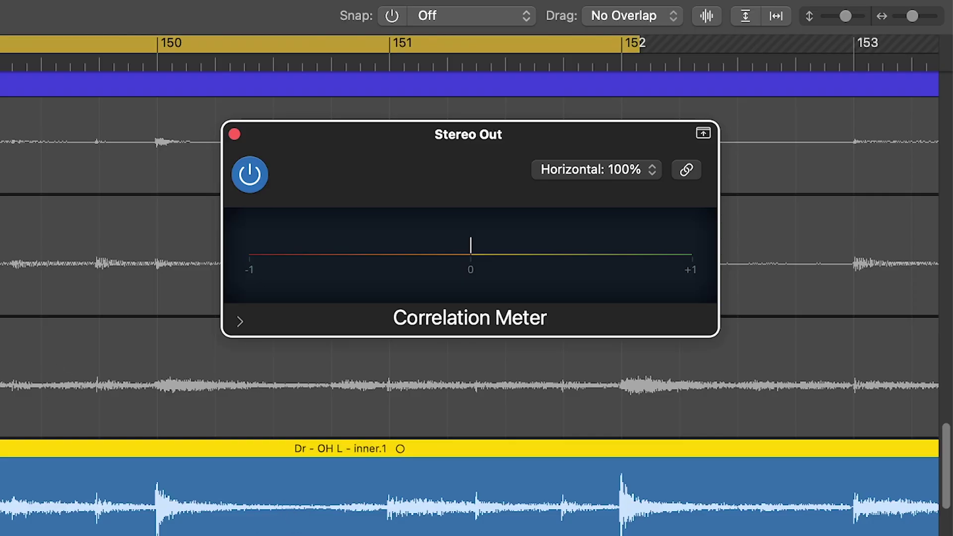
Step: Play the cycled inner overheads, watching the Correlation Meter hover just above 0, then stop
{"action": "scroll", "coordinate": [469, 347], "scroll_direction": "down", "scroll_amount": 10}
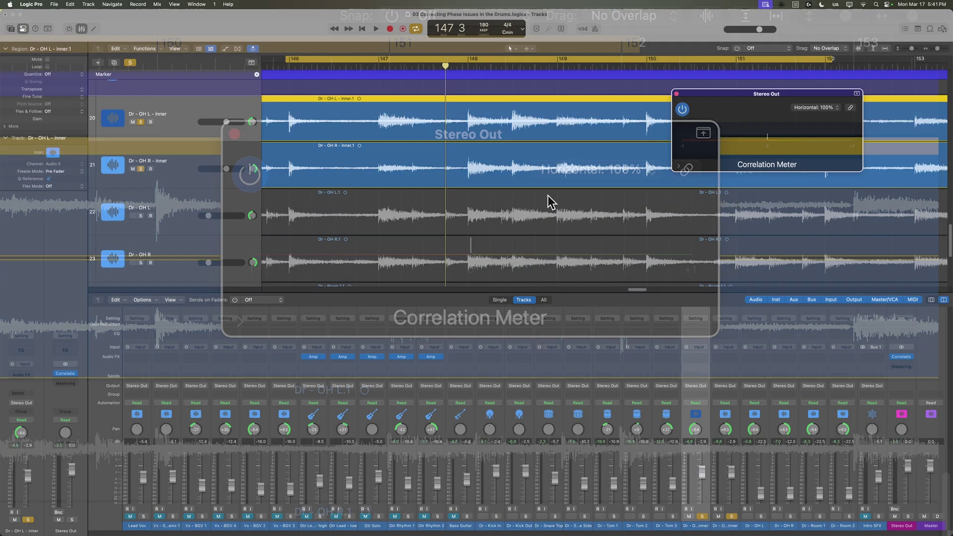
{"action": "key", "text": "space"}
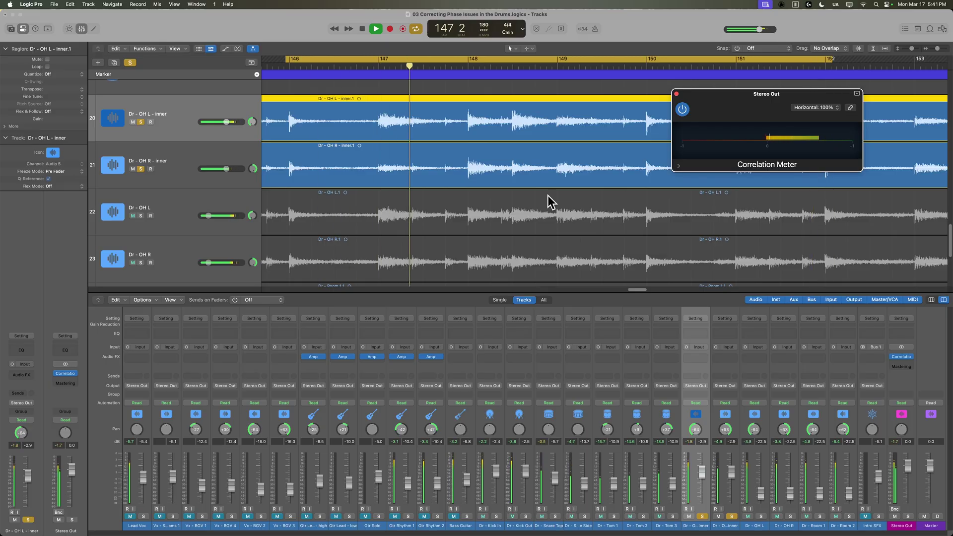
{"action": "key", "text": "space"}
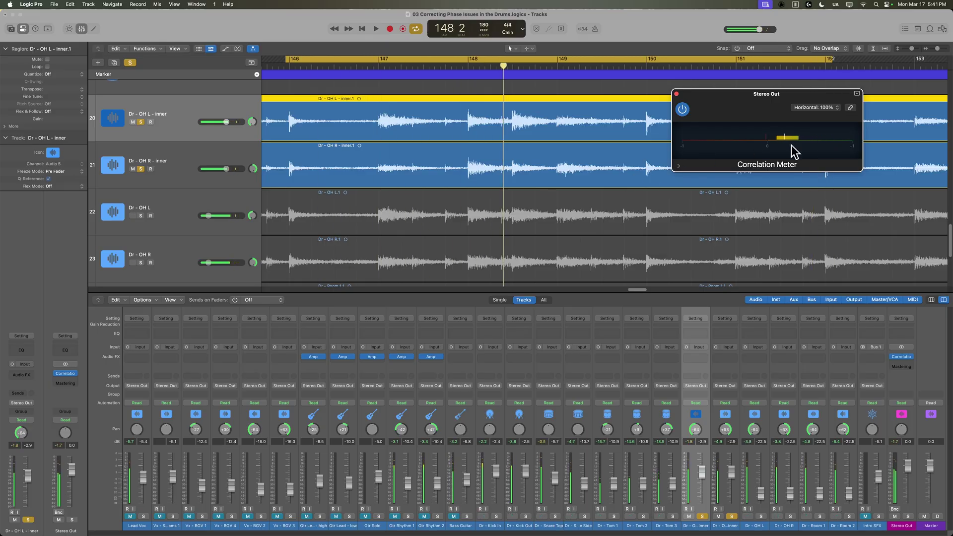
{"action": "scroll", "coordinate": [325, 213], "scroll_direction": "up", "scroll_amount": 3}
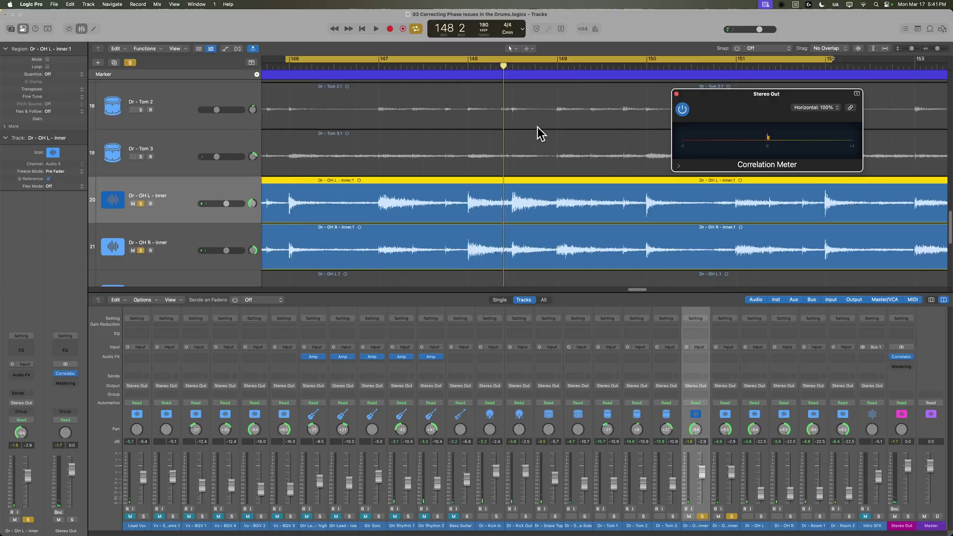
Step: Turn off Cycle, zoom in on the start of bar 146, and play from just before it
{"action": "left_click", "coordinate": [512, 67]}
{"action": "left_click_drag", "start_coordinate": [513, 67], "coordinate": [289, 67]}
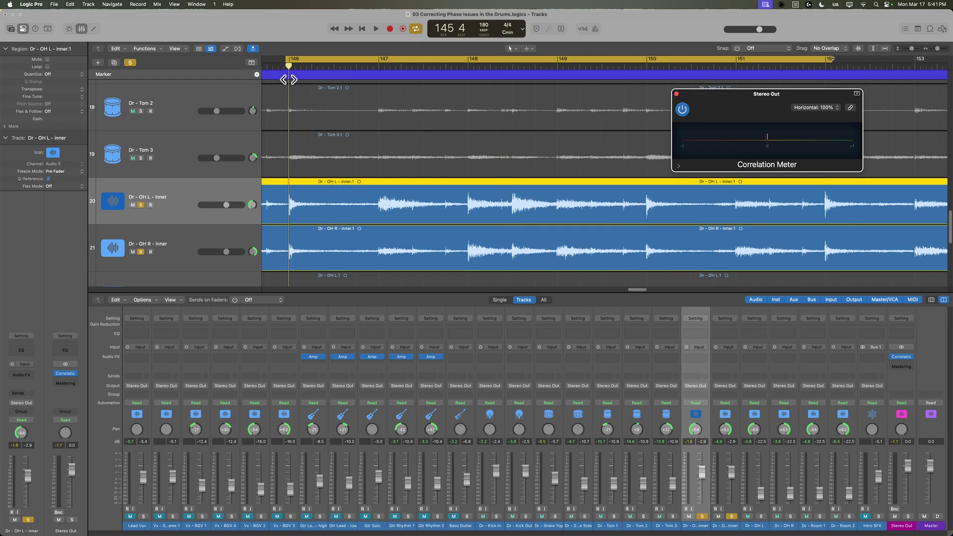
{"action": "left_click", "coordinate": [290, 62]}
{"action": "key", "text": "super+Right"}
{"action": "key", "text": "super+Right"}
{"action": "key", "text": "super+Right"}
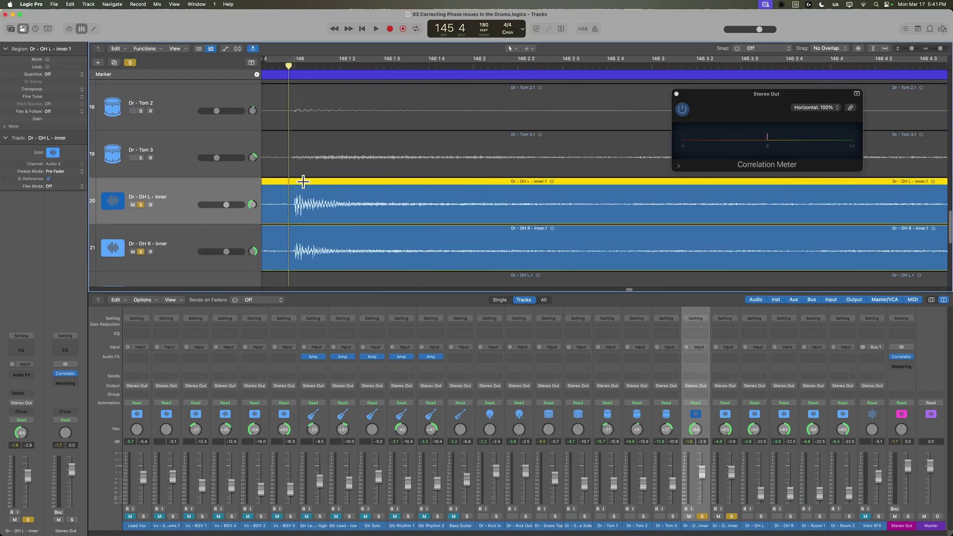
{"action": "key", "text": "space"}
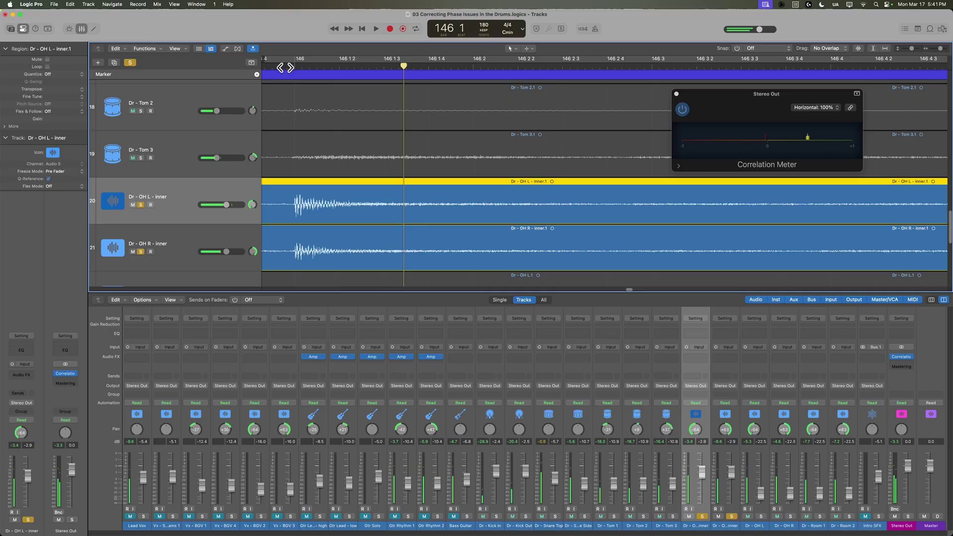
{"action": "left_click", "coordinate": [286, 67]}
{"action": "key", "text": "super+Right"}
{"action": "key", "text": "super+Right"}
{"action": "key", "text": "super+Right"}
{"action": "key", "text": "super+Right"}
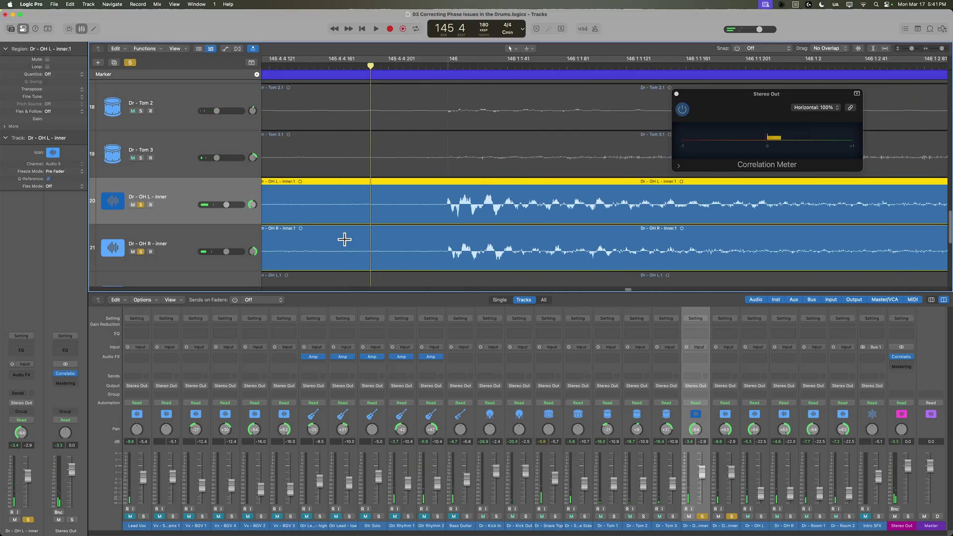
Step: Scrub through the first drum hit to compare the inner overhead waveforms
{"action": "scroll", "coordinate": [528, 171], "scroll_direction": "up", "scroll_amount": 3}
{"action": "scroll", "coordinate": [528, 174], "scroll_direction": "up", "scroll_amount": 2}
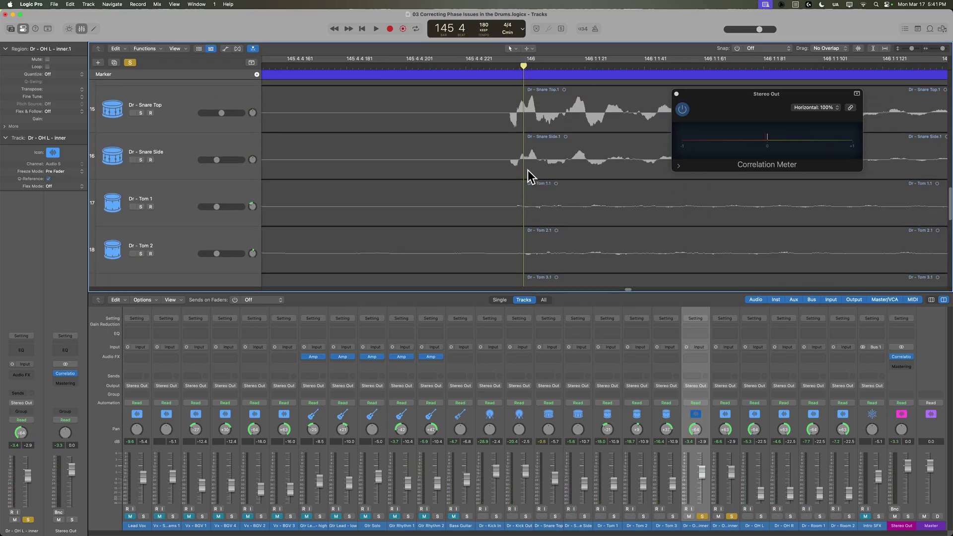
{"action": "scroll", "coordinate": [536, 172], "scroll_direction": "down", "scroll_amount": 8}
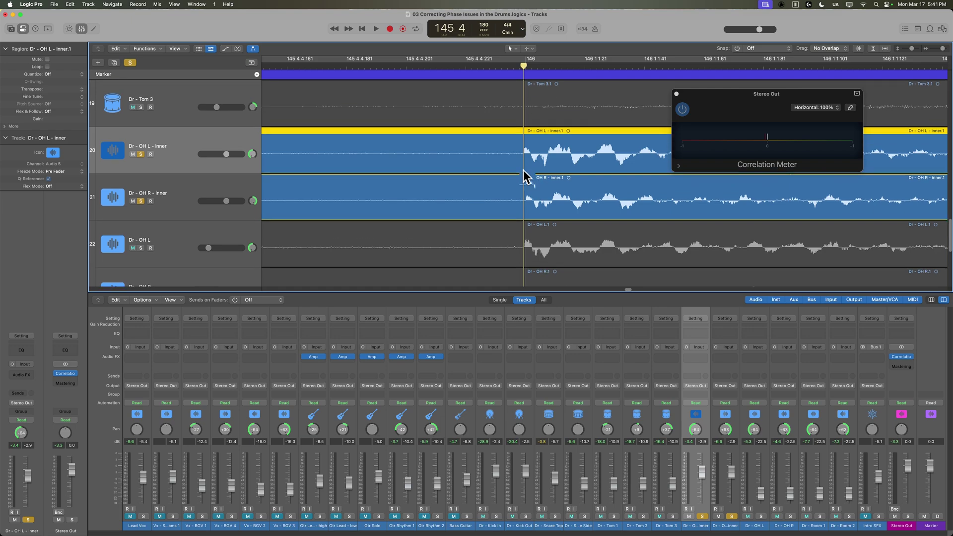
{"action": "scroll", "coordinate": [529, 199], "scroll_direction": "up", "scroll_amount": 3}
{"action": "scroll", "coordinate": [529, 198], "scroll_direction": "up", "scroll_amount": 4}
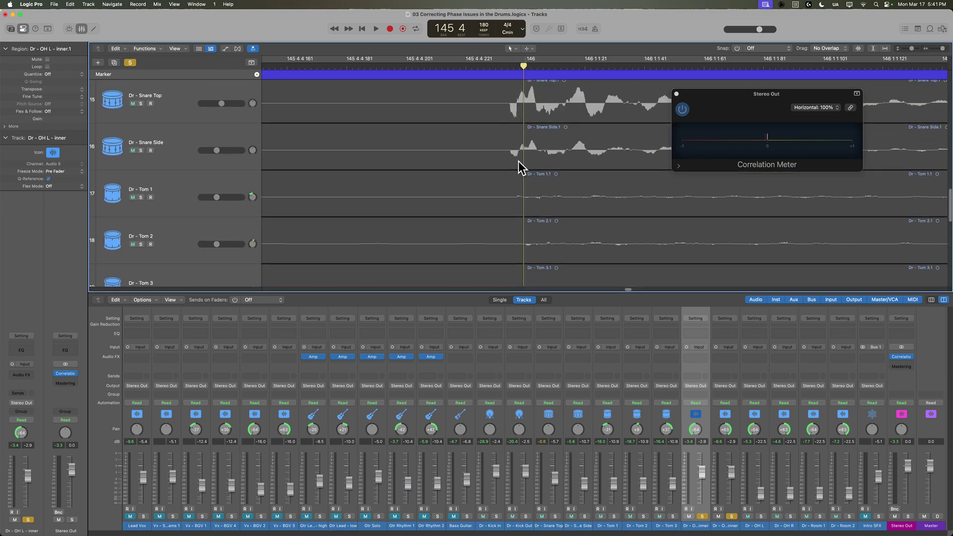
{"action": "scroll", "coordinate": [528, 169], "scroll_direction": "down", "scroll_amount": 4}
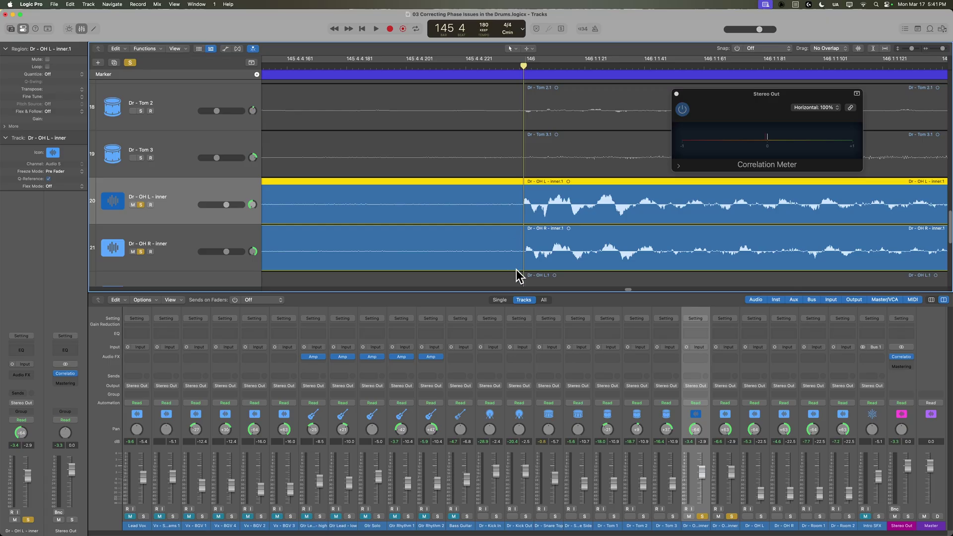
{"action": "scroll", "coordinate": [535, 226], "scroll_direction": "down", "scroll_amount": 2}
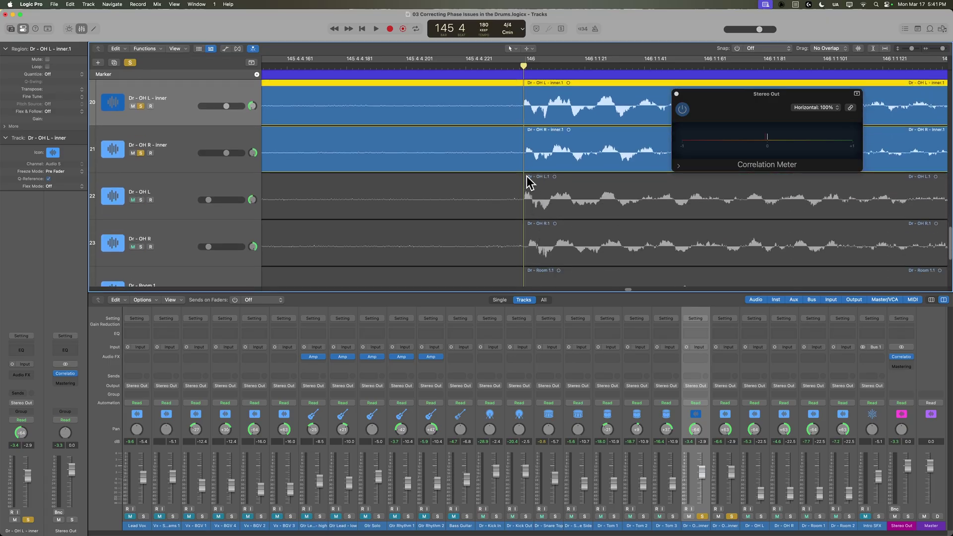
{"action": "scroll", "coordinate": [542, 248], "scroll_direction": "down", "scroll_amount": 2}
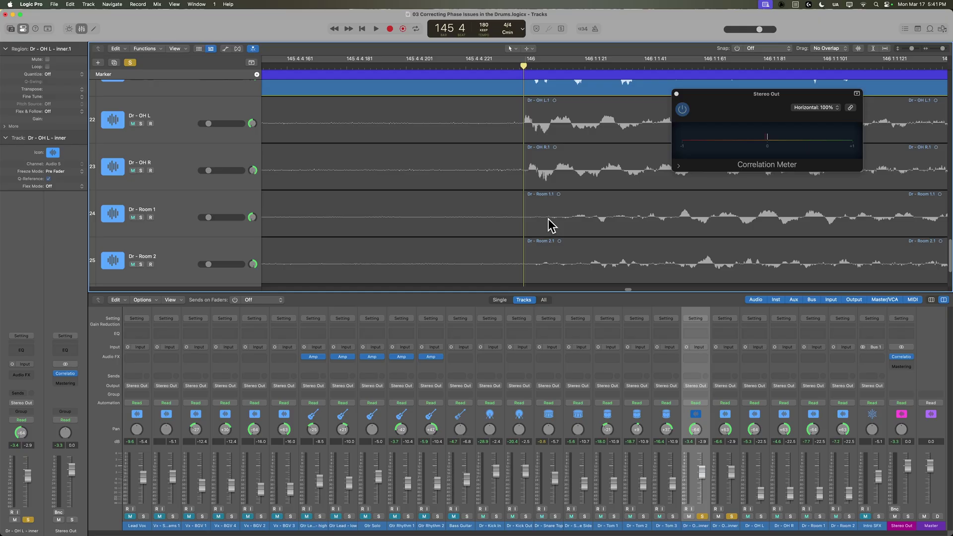
{"action": "scroll", "coordinate": [550, 225], "scroll_direction": "up", "scroll_amount": 3}
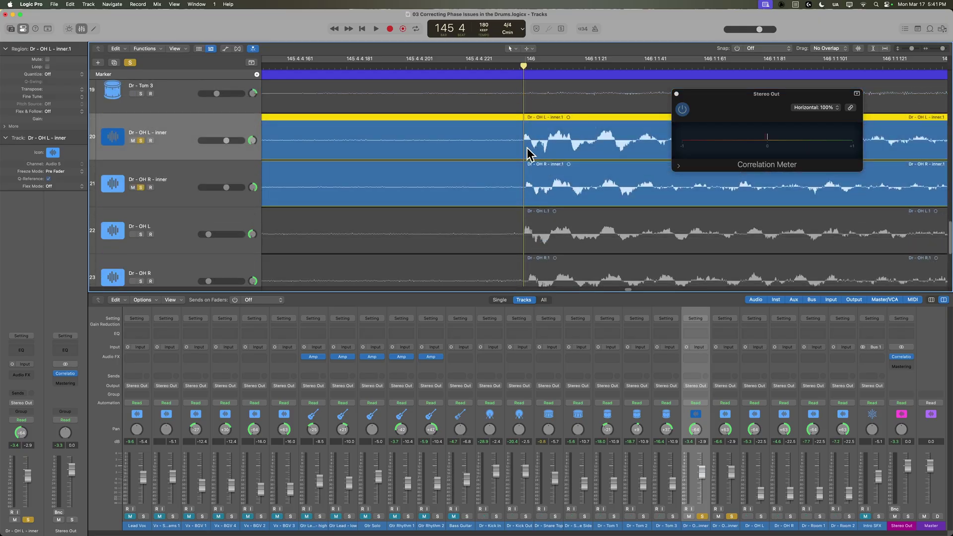
{"action": "scroll", "coordinate": [529, 153], "scroll_direction": "up", "scroll_amount": 5}
{"action": "left_click", "coordinate": [509, 66]}
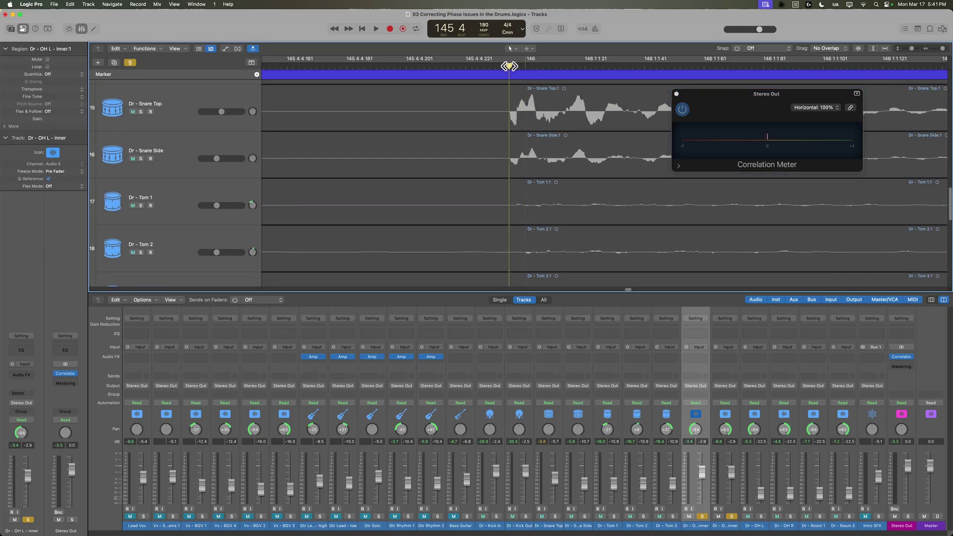
{"action": "mouse_move", "coordinate": [508, 66]}
{"action": "left_mouse_down"}
{"action": "mouse_move", "coordinate": [522, 66]}
{"action": "mouse_move", "coordinate": [510, 66]}
{"action": "left_mouse_up"}
{"action": "scroll", "coordinate": [540, 233], "scroll_direction": "down", "scroll_amount": 5}
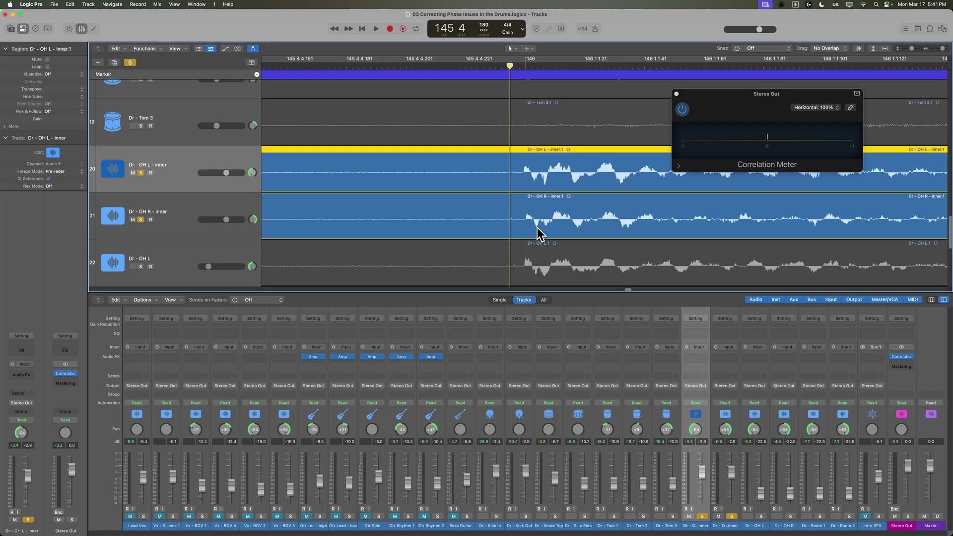
{"action": "left_click_drag", "start_coordinate": [535, 68], "coordinate": [524, 66]}
{"action": "scroll", "coordinate": [529, 224], "scroll_direction": "up", "scroll_amount": 5}
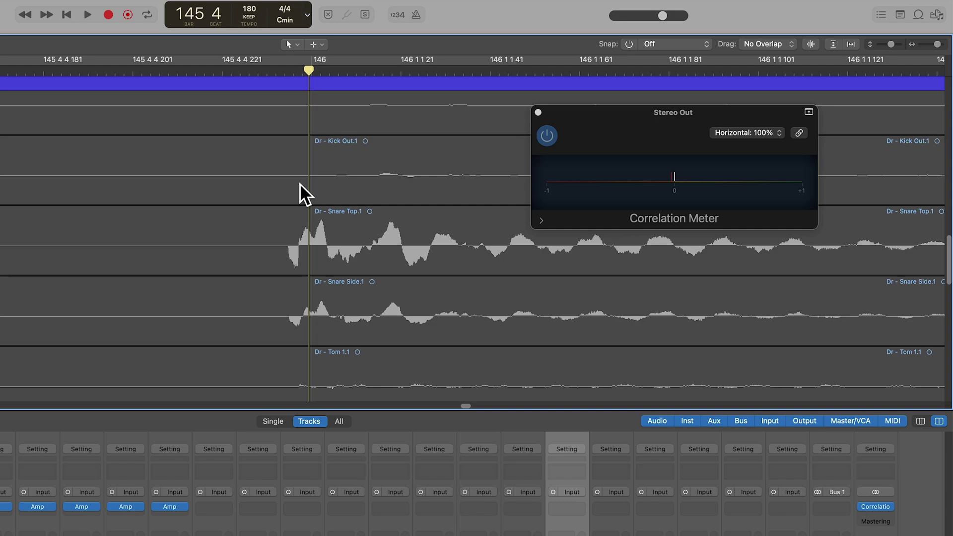
{"action": "scroll", "coordinate": [300, 183], "scroll_direction": "down", "scroll_amount": 5}
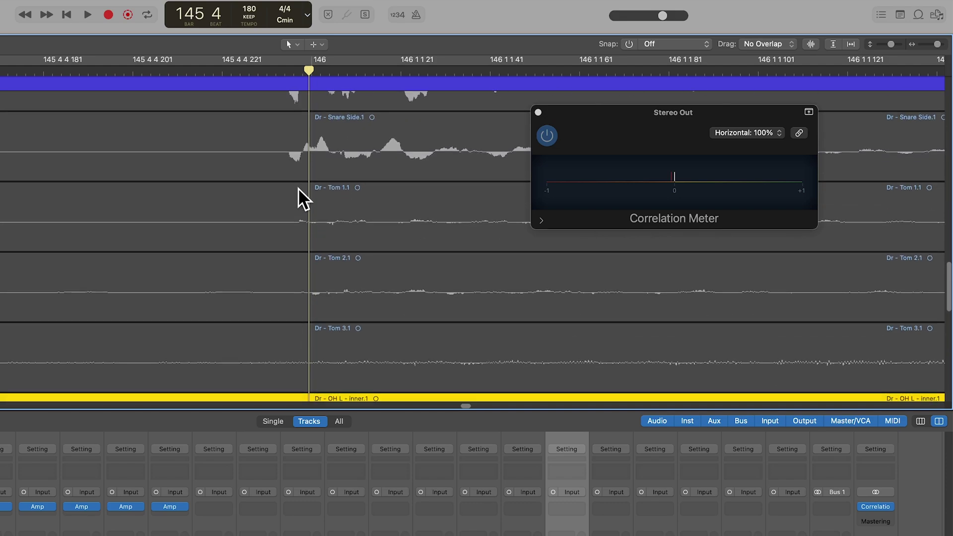
{"action": "scroll", "coordinate": [299, 188], "scroll_direction": "up", "scroll_amount": 2}
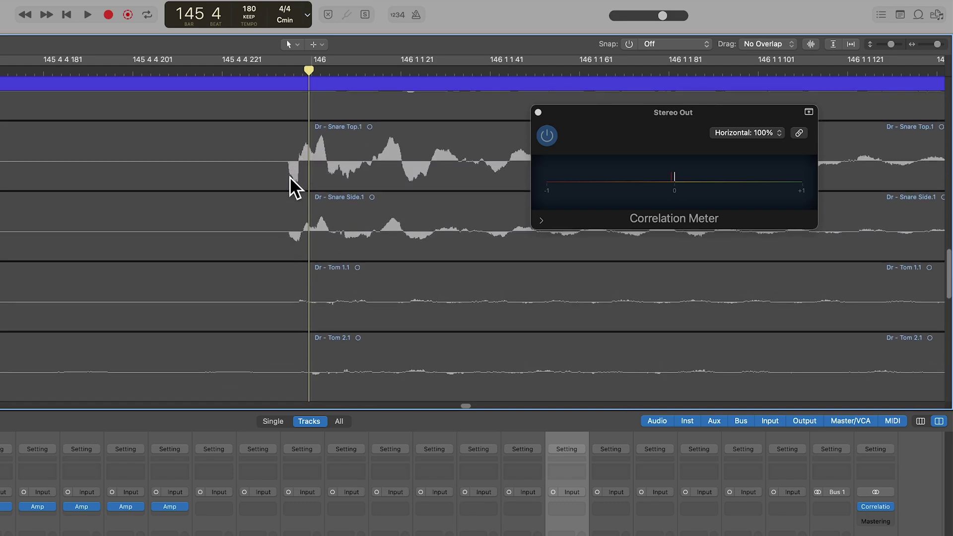
{"action": "scroll", "coordinate": [301, 240], "scroll_direction": "down", "scroll_amount": 6}
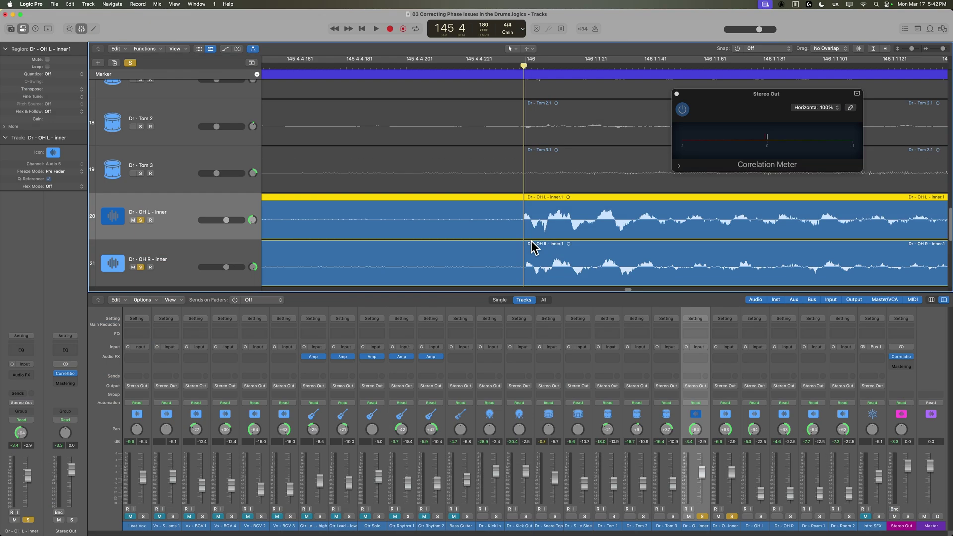
Step: Zoom out to bars 142–152 and play from bar 145 while watching the Correlation Meter
{"action": "key", "text": "super+Left"}
{"action": "key", "text": "super+Left"}
{"action": "key", "text": "super+Left"}
{"action": "key", "text": "super+Left"}
{"action": "key", "text": "super+Left"}
{"action": "key", "text": "super+Left"}
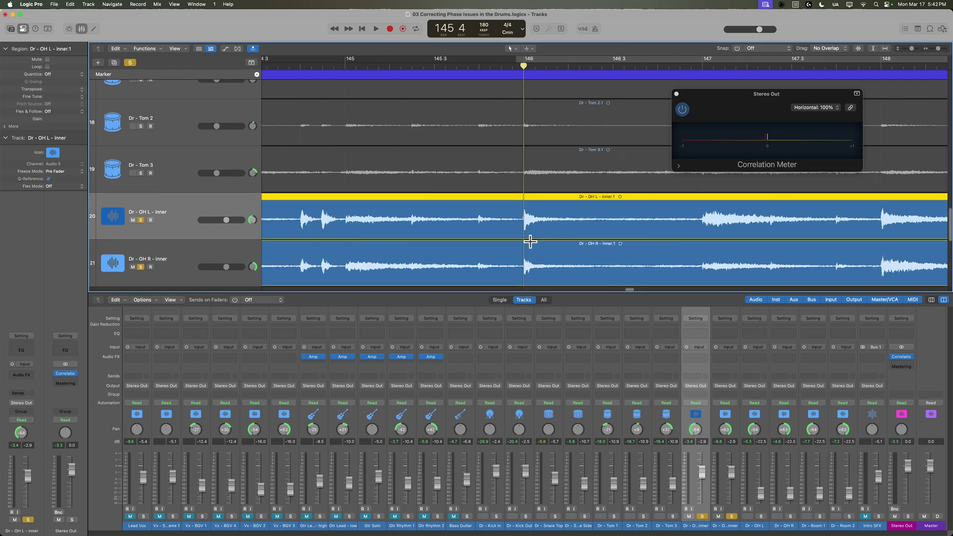
{"action": "key", "text": "super+Left"}
{"action": "key", "text": "super+Left"}
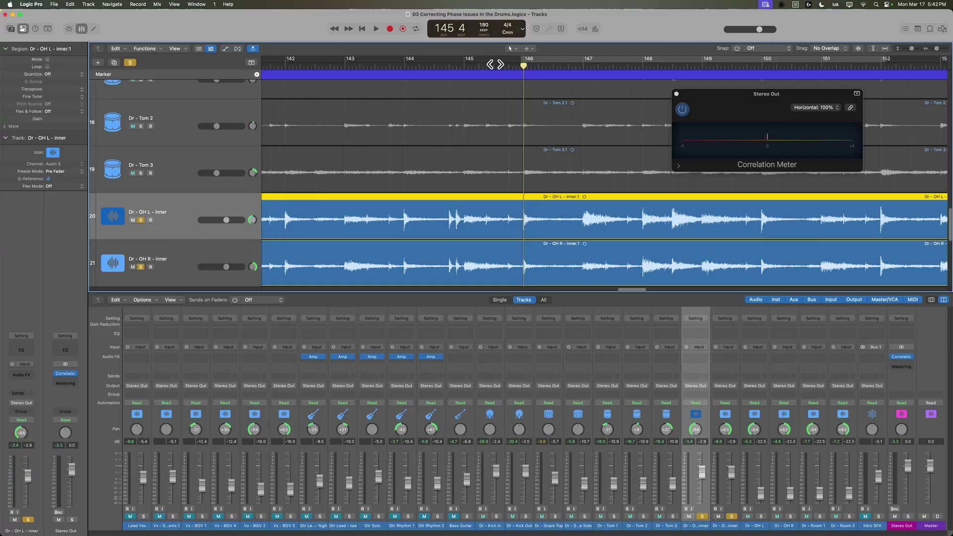
{"action": "left_click", "coordinate": [494, 65]}
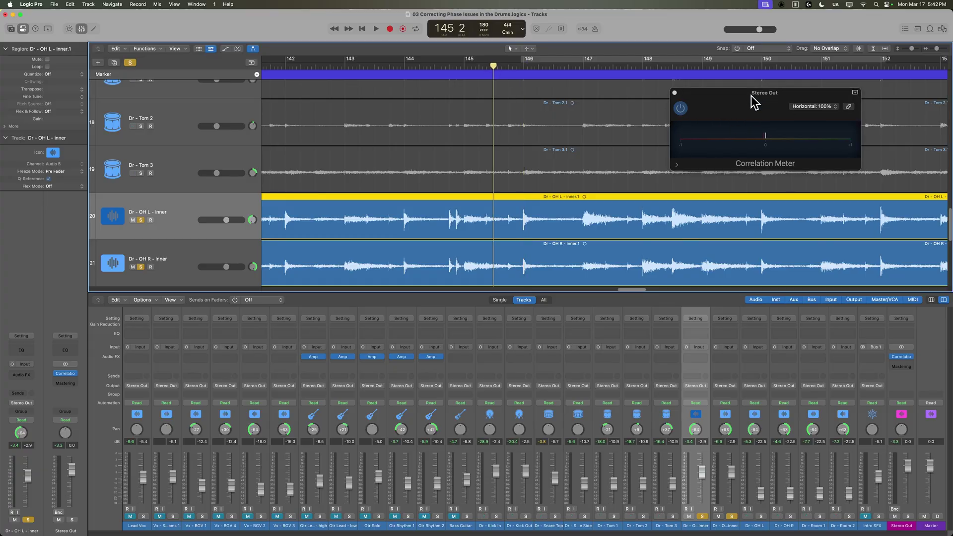
{"action": "left_click_drag", "start_coordinate": [751, 100], "coordinate": [724, 100]}
{"action": "key", "text": "space"}
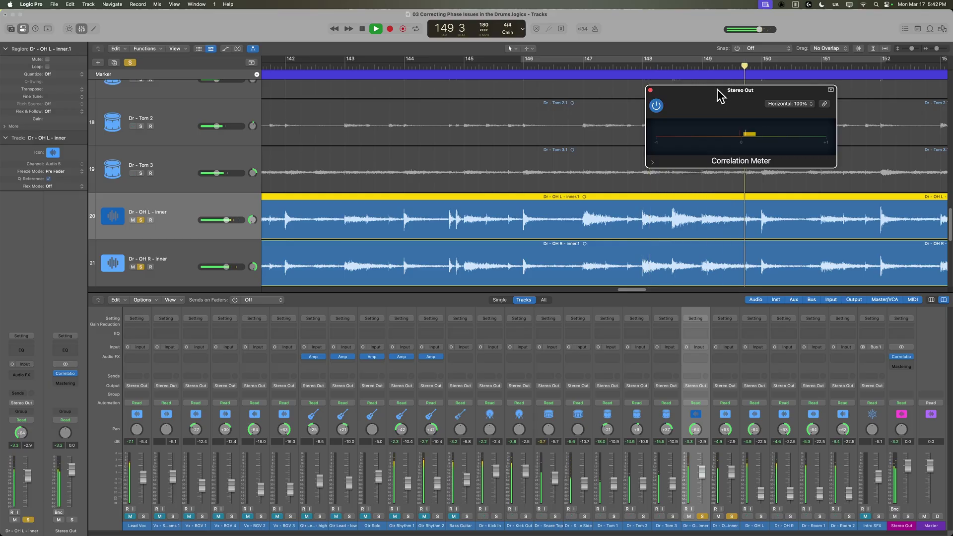
{"action": "key", "text": "space"}
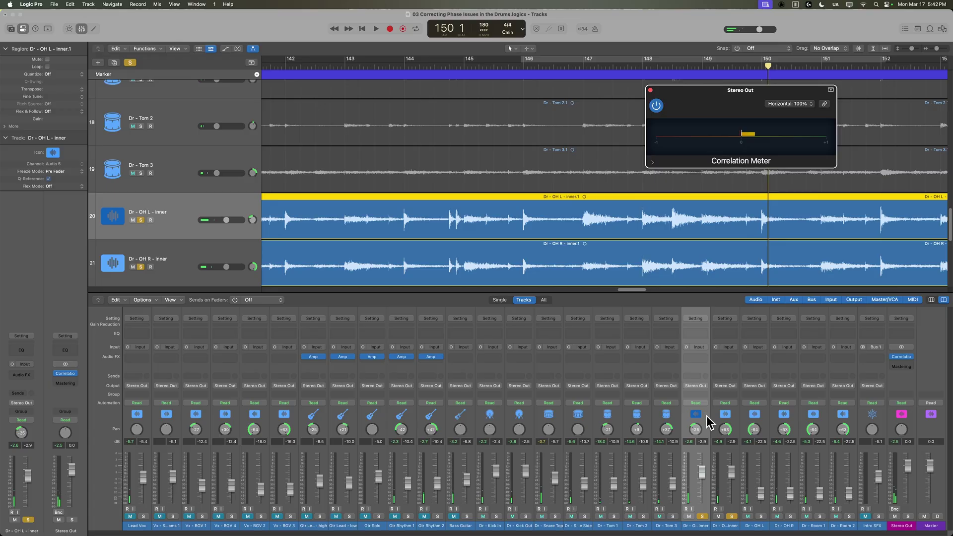
Step: Pan Dr - OH L - inner to -26 and resume playback to monitor correlation
{"action": "left_click_drag", "start_coordinate": [710, 423], "coordinate": [710, 425]}
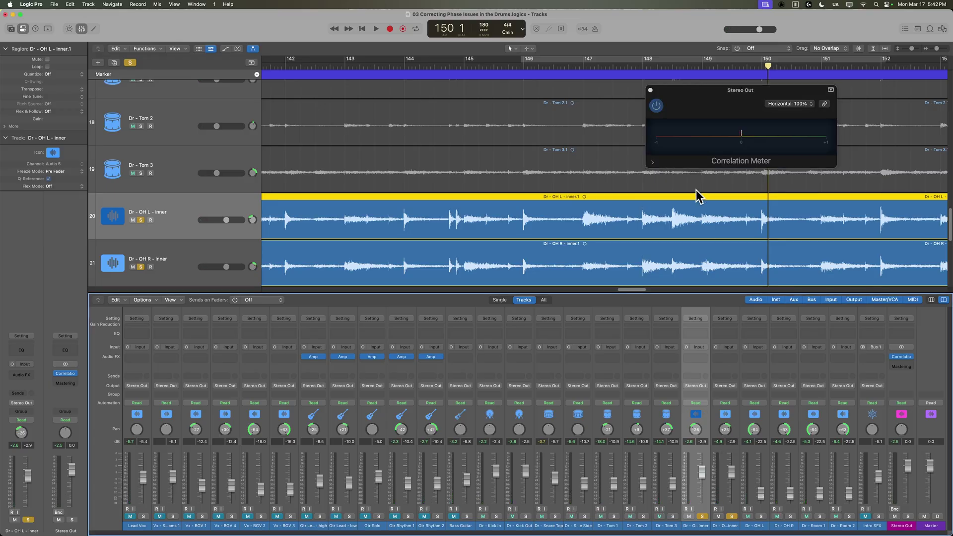
{"action": "left_click", "coordinate": [701, 97]}
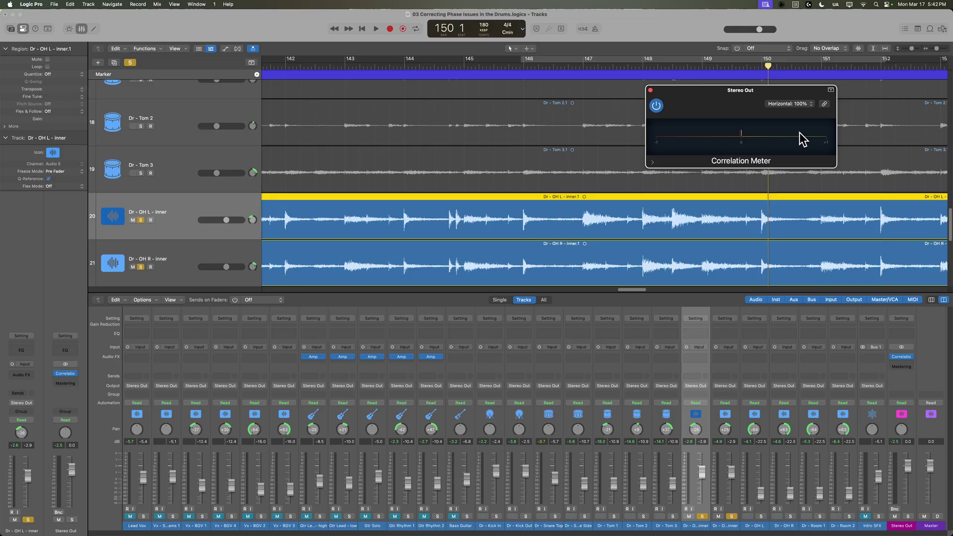
{"action": "key", "text": "space"}
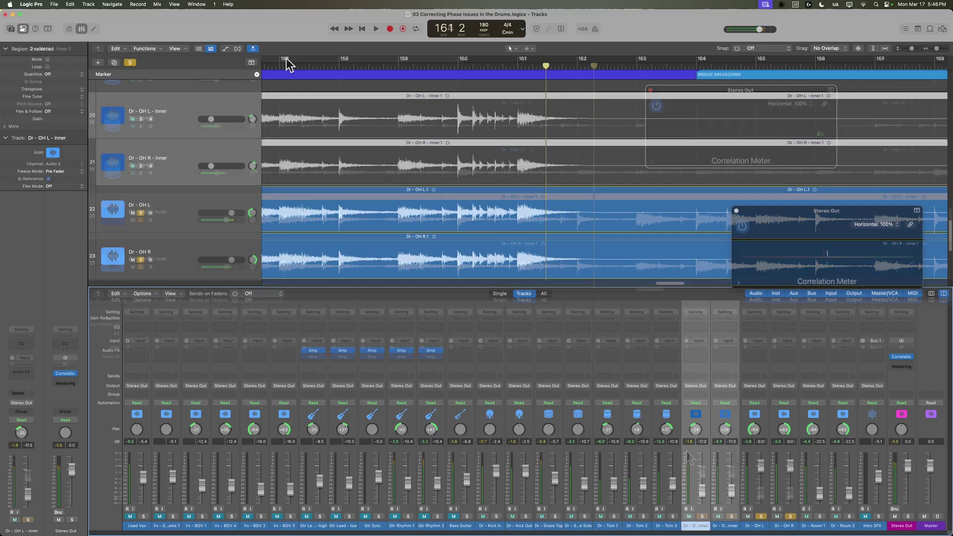
Step: Set a cycle range over bars 148–162 and bring the Correlation Meter forward
{"action": "left_click_drag", "start_coordinate": [275, 60], "coordinate": [618, 87]}
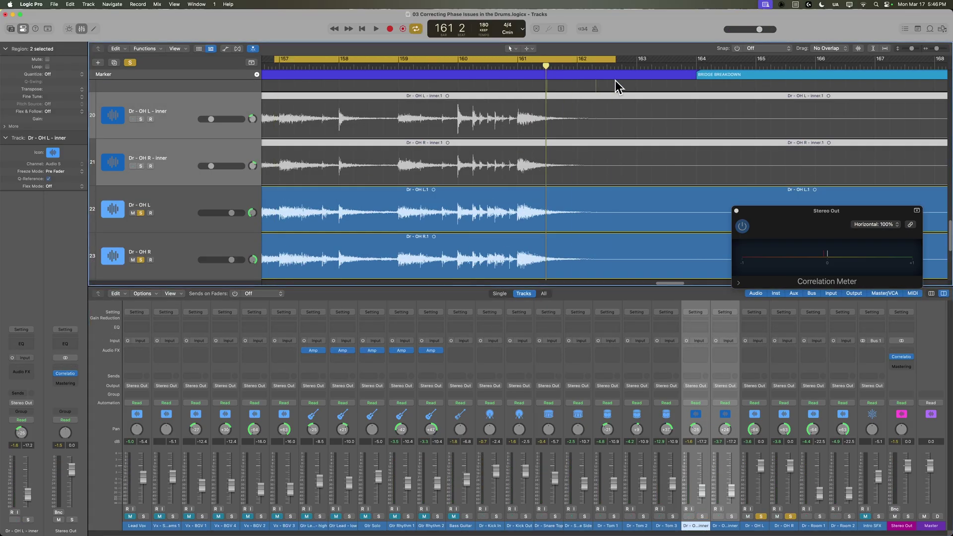
{"action": "key", "text": "super+Left"}
{"action": "key", "text": "super+Left"}
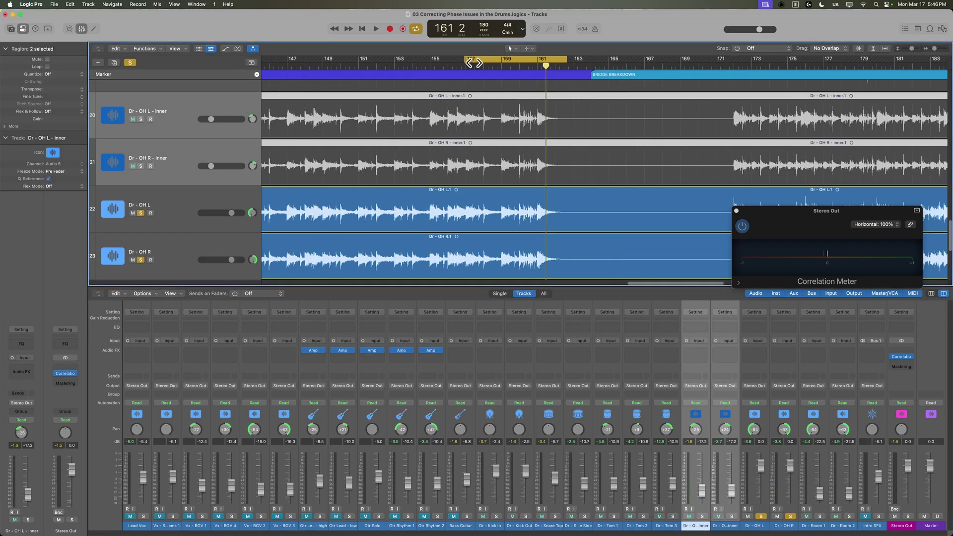
{"action": "left_click_drag", "start_coordinate": [474, 62], "coordinate": [328, 56]}
{"action": "left_click_drag", "start_coordinate": [405, 65], "coordinate": [562, 65]}
{"action": "scroll", "coordinate": [439, 176], "scroll_direction": "down", "scroll_amount": 2}
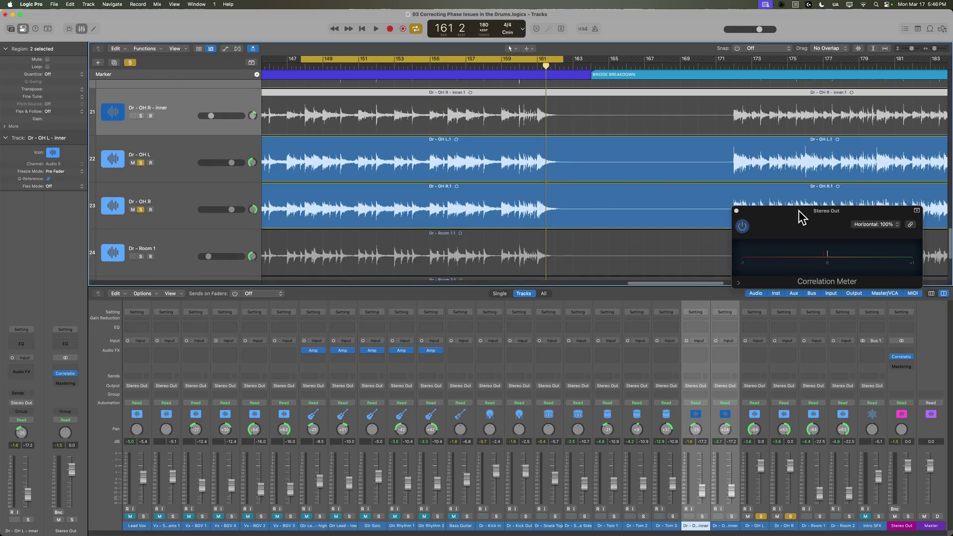
{"action": "left_click_drag", "start_coordinate": [802, 218], "coordinate": [801, 217]}
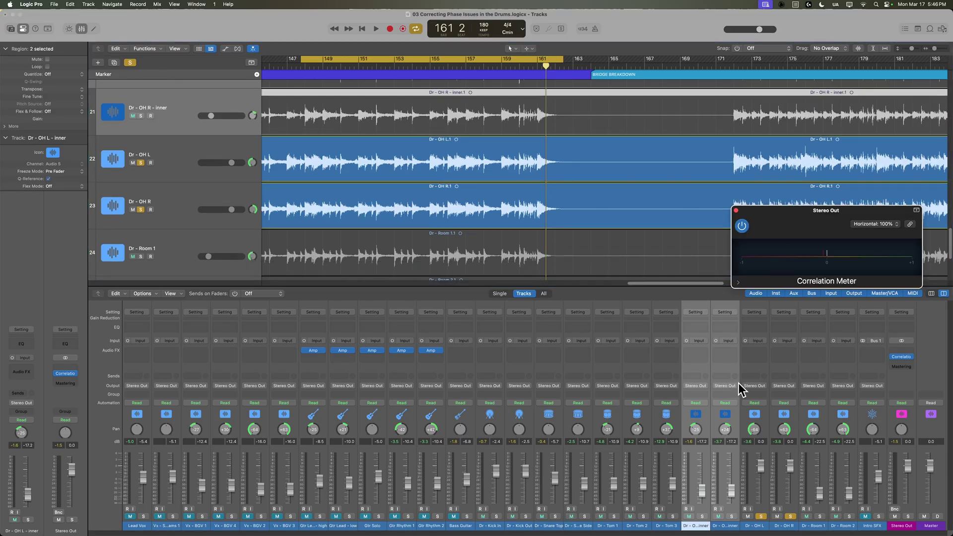
Step: Play the loop with Dr - OH L and R selected, lower both faders together, then stop and disable Cycle
{"action": "left_click", "coordinate": [755, 526]}
{"action": "left_click", "coordinate": [791, 526], "text": "shift"}
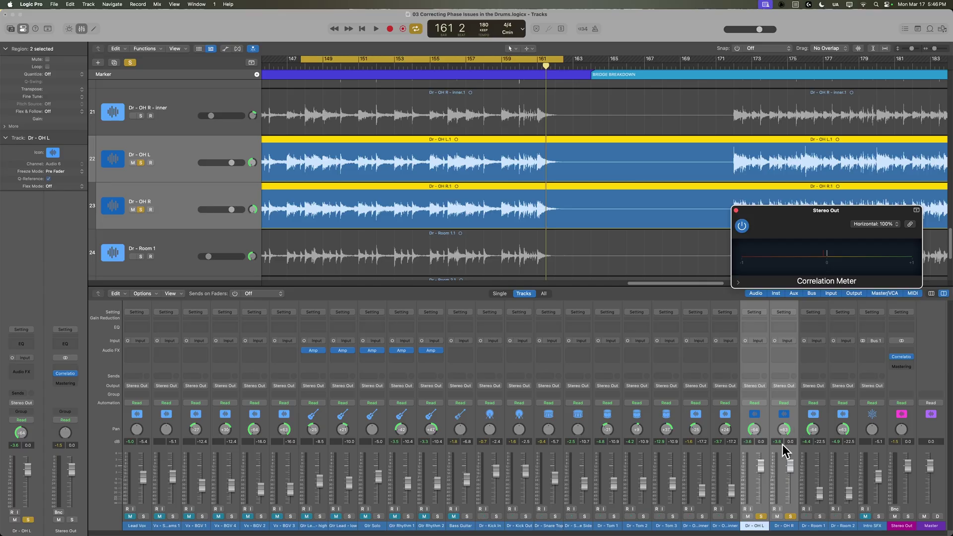
{"action": "key", "text": "space"}
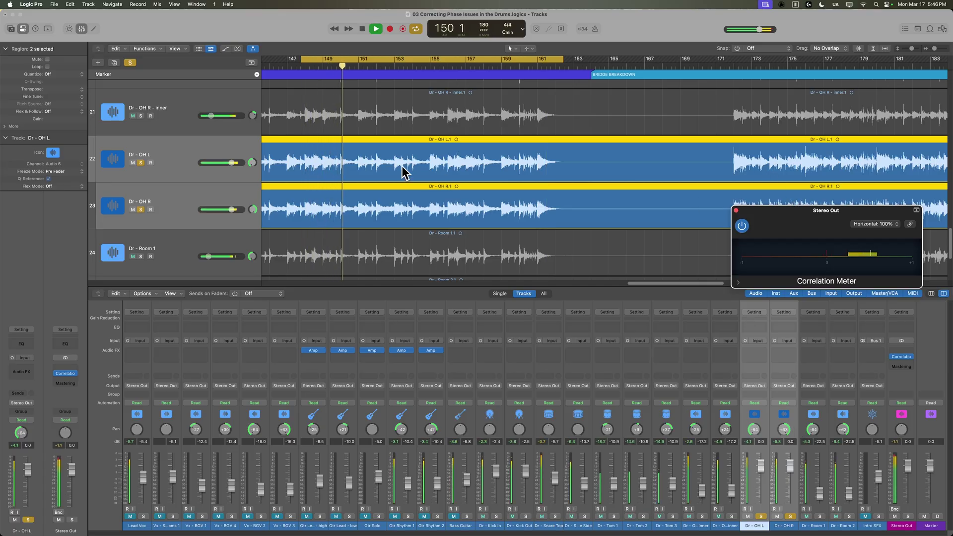
{"action": "left_click_drag", "start_coordinate": [790, 467], "coordinate": [795, 474]}
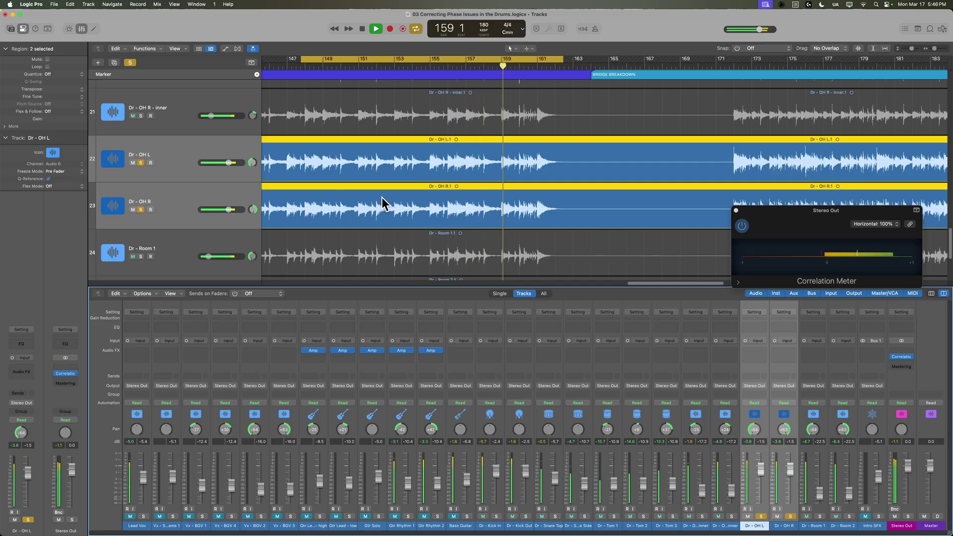
{"action": "scroll", "coordinate": [454, 196], "scroll_direction": "left", "scroll_amount": 3}
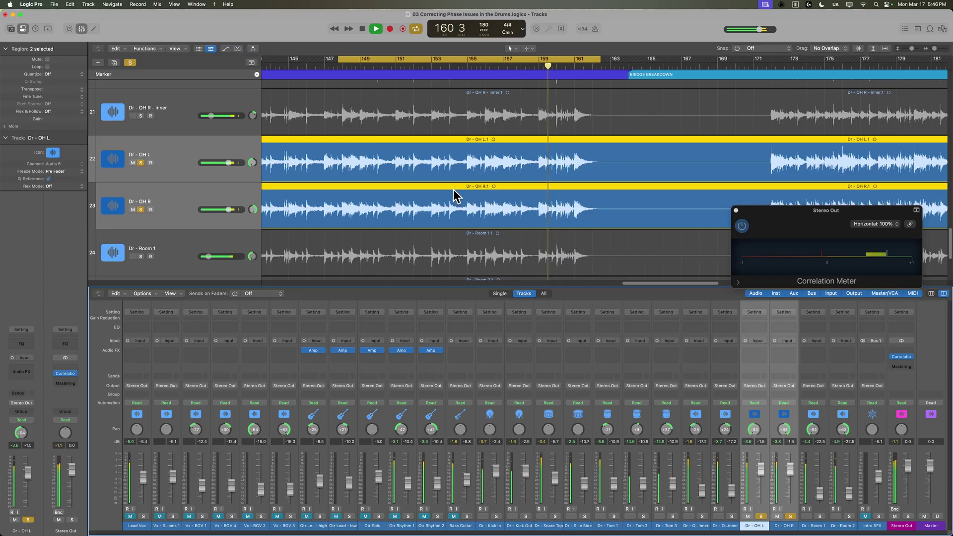
{"action": "scroll", "coordinate": [453, 194], "scroll_direction": "right", "scroll_amount": 2}
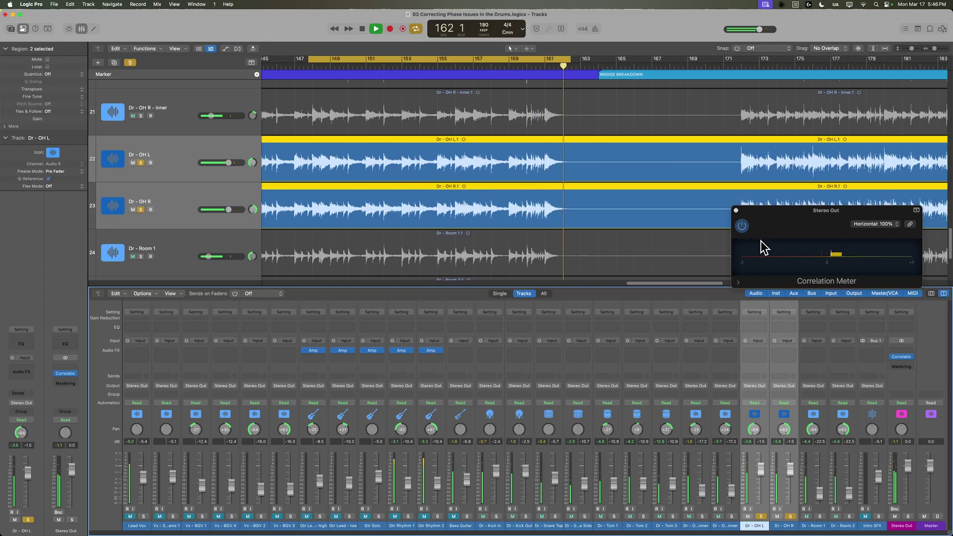
{"action": "key", "text": "space"}
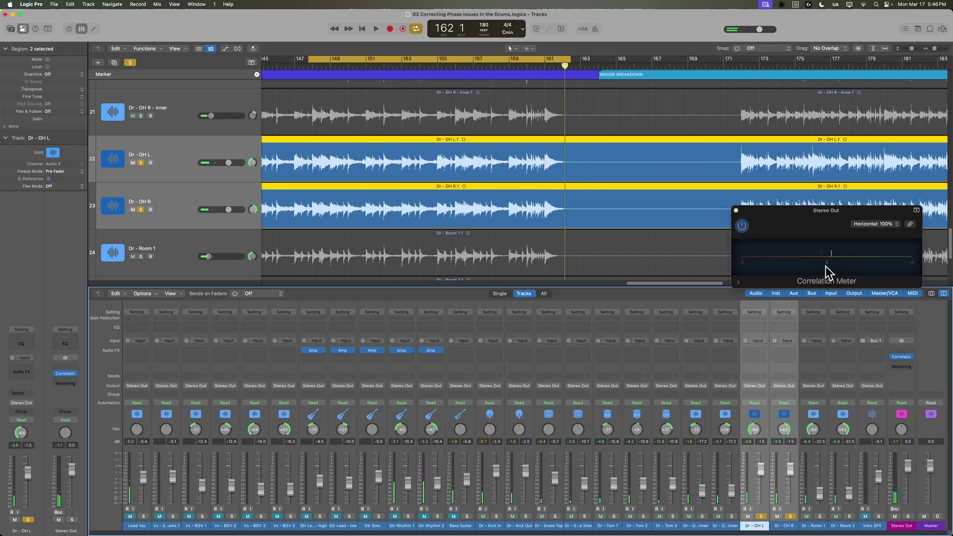
{"action": "left_click", "coordinate": [539, 60]}
{"action": "left_click", "coordinate": [540, 66]}
{"action": "scroll", "coordinate": [539, 66], "scroll_direction": "up", "scroll_amount": 5}
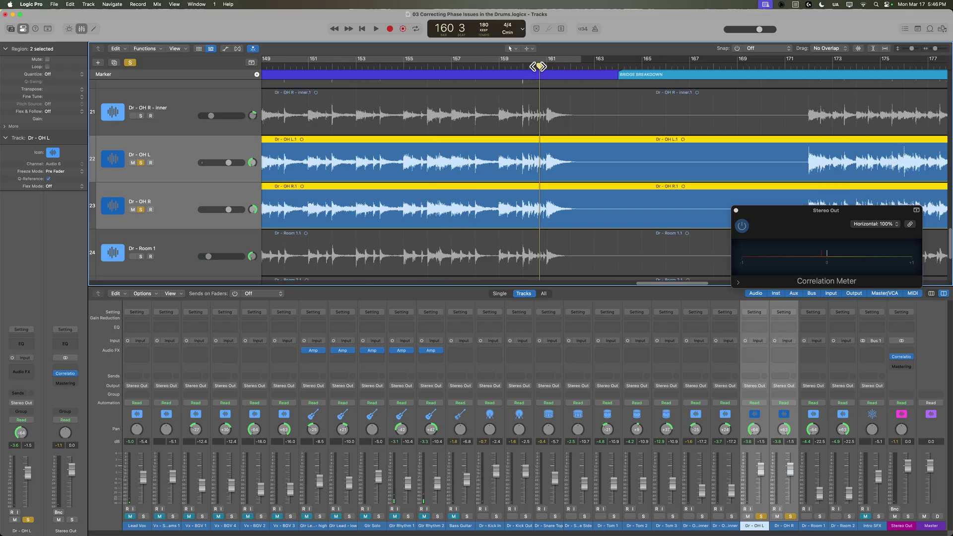
Step: Zoom to tick level at bar 160, play through the hit from 159 4, then zoom back out
{"action": "scroll", "coordinate": [540, 66], "scroll_direction": "up", "scroll_amount": 5}
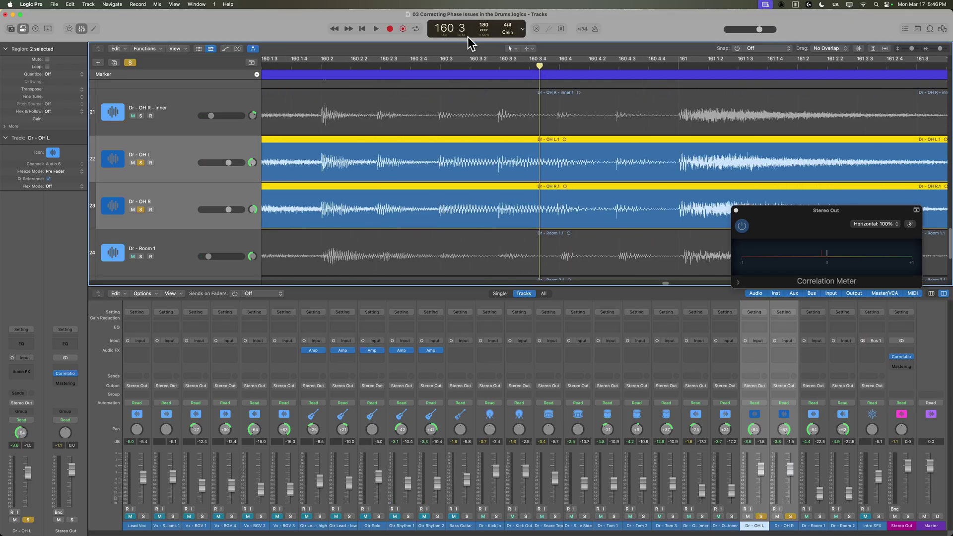
{"action": "scroll", "coordinate": [398, 119], "scroll_direction": "left", "scroll_amount": 5}
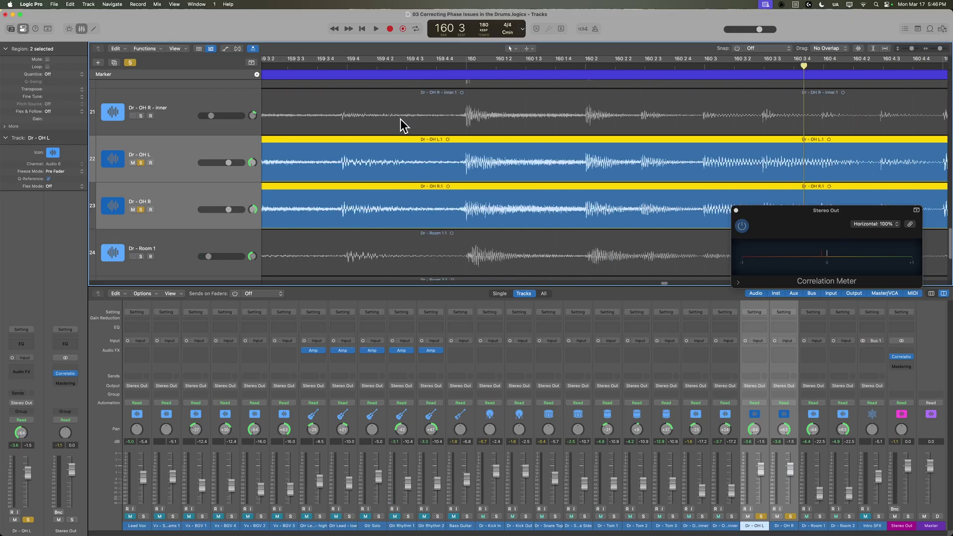
{"action": "left_click", "coordinate": [461, 66]}
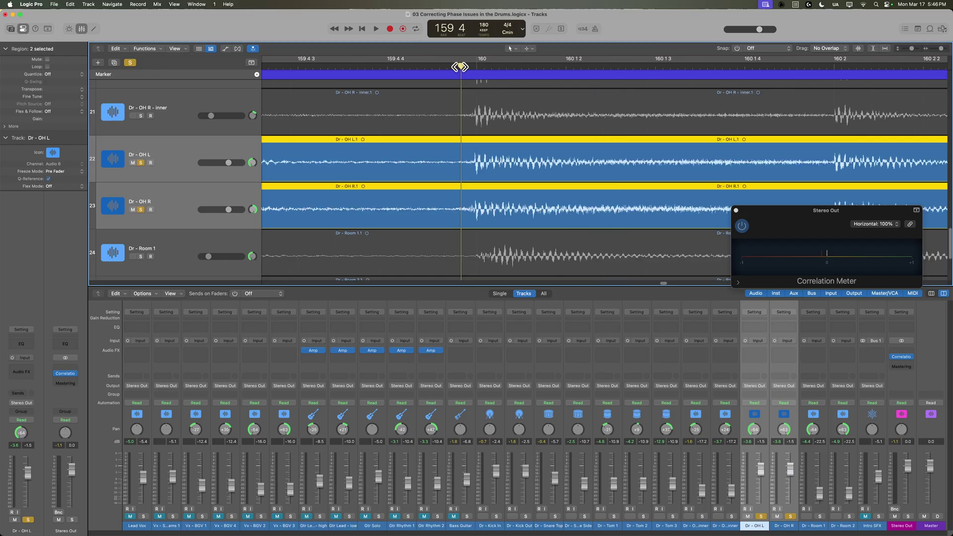
{"action": "scroll", "coordinate": [461, 66], "scroll_direction": "up", "scroll_amount": 8}
{"action": "scroll", "coordinate": [566, 98], "scroll_direction": "up", "scroll_amount": 3}
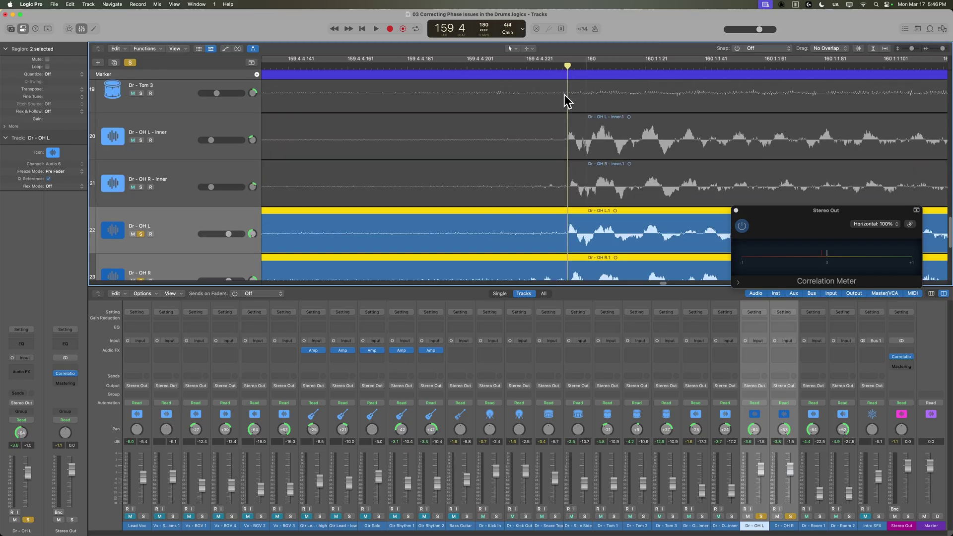
{"action": "scroll", "coordinate": [566, 97], "scroll_direction": "down", "scroll_amount": 3}
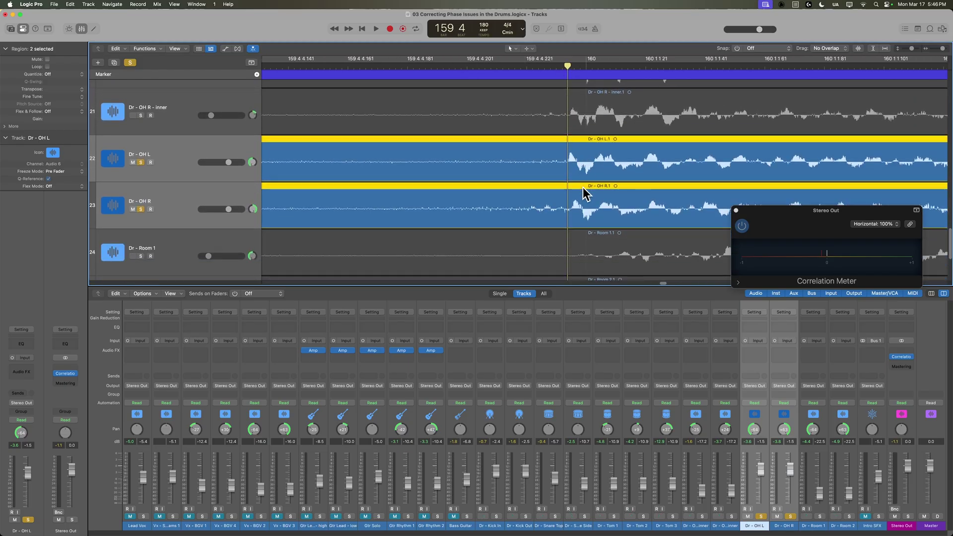
{"action": "left_click", "coordinate": [474, 66]}
{"action": "key", "text": "space"}
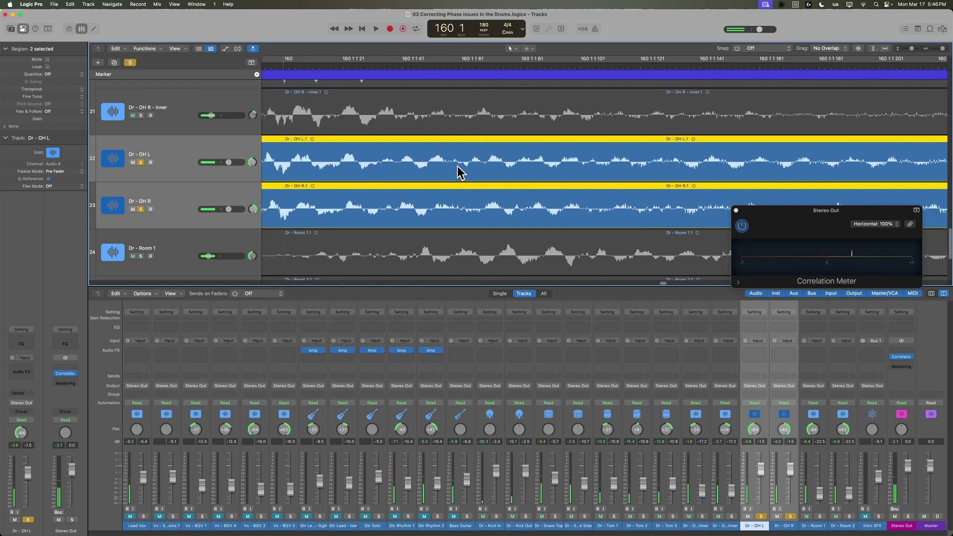
{"action": "scroll", "coordinate": [457, 171], "scroll_direction": "left", "scroll_amount": 2}
{"action": "left_click", "coordinate": [366, 68]}
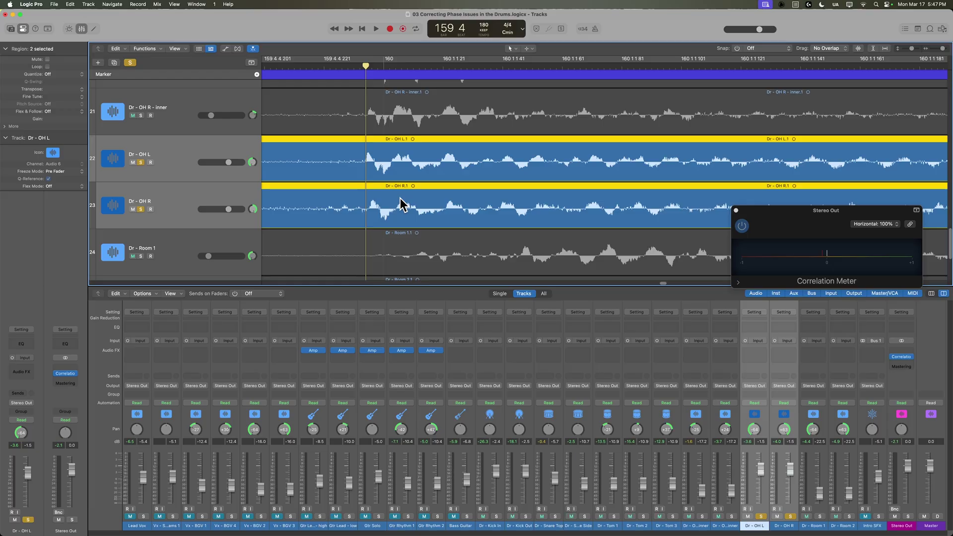
{"action": "key", "text": "super+Left"}
{"action": "key", "text": "super+Left"}
{"action": "key", "text": "super+Left"}
{"action": "key", "text": "super+Left"}
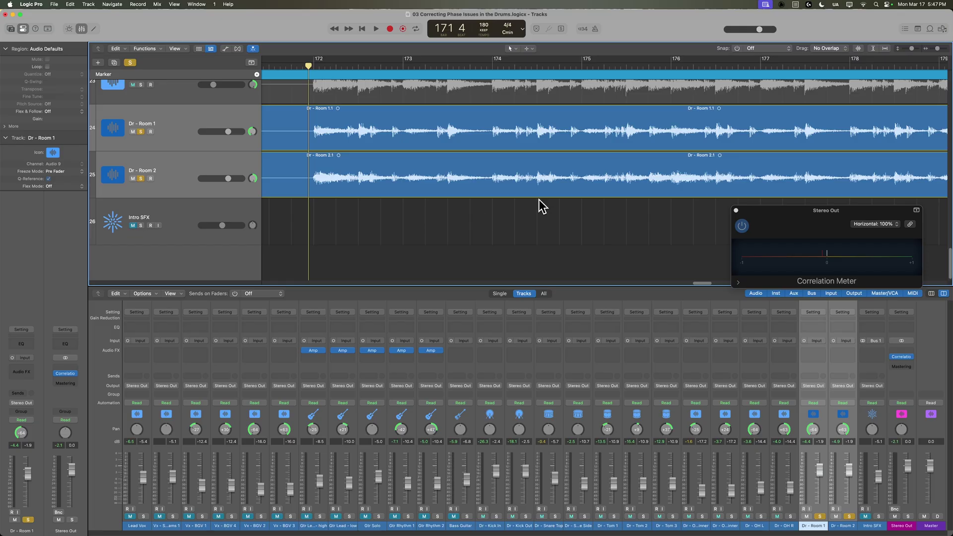
Step: Center the Correlation Meter, play and stop, then zoom in on the room mics at 171 4
{"action": "left_click_drag", "start_coordinate": [844, 211], "coordinate": [594, 220]}
{"action": "key", "text": "space"}
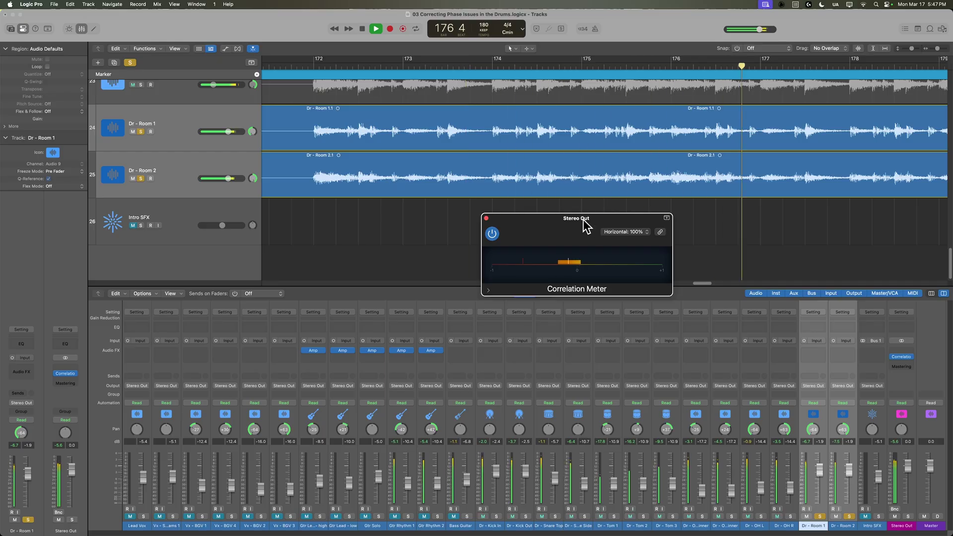
{"action": "key", "text": "space"}
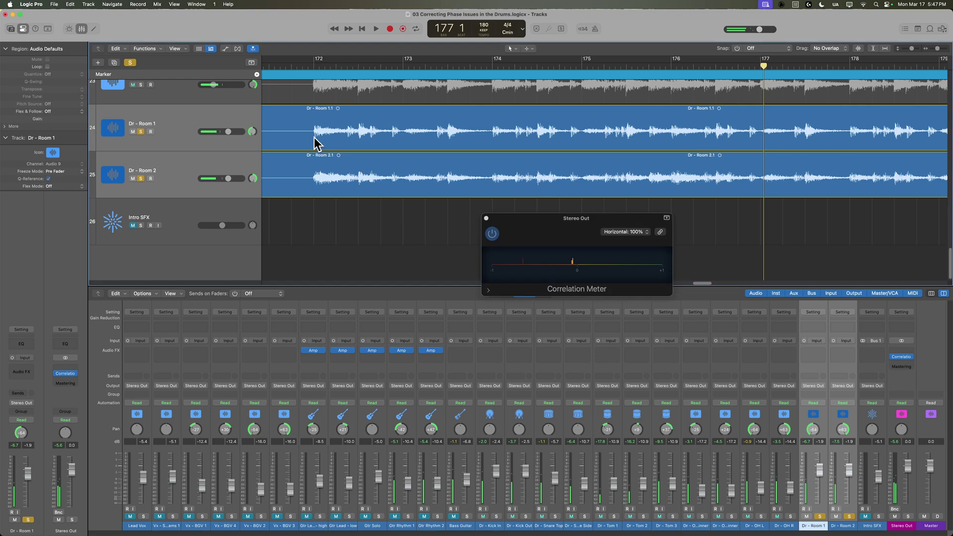
{"action": "left_click", "coordinate": [310, 66]}
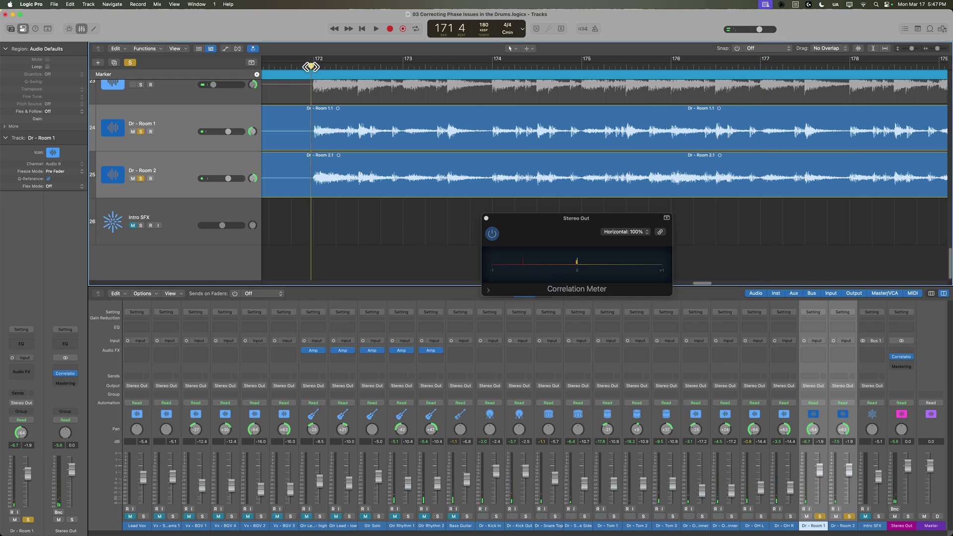
{"action": "key", "text": "super+Down"}
{"action": "key", "text": "super+Down"}
{"action": "key", "text": "super+Right"}
{"action": "key", "text": "super+Right"}
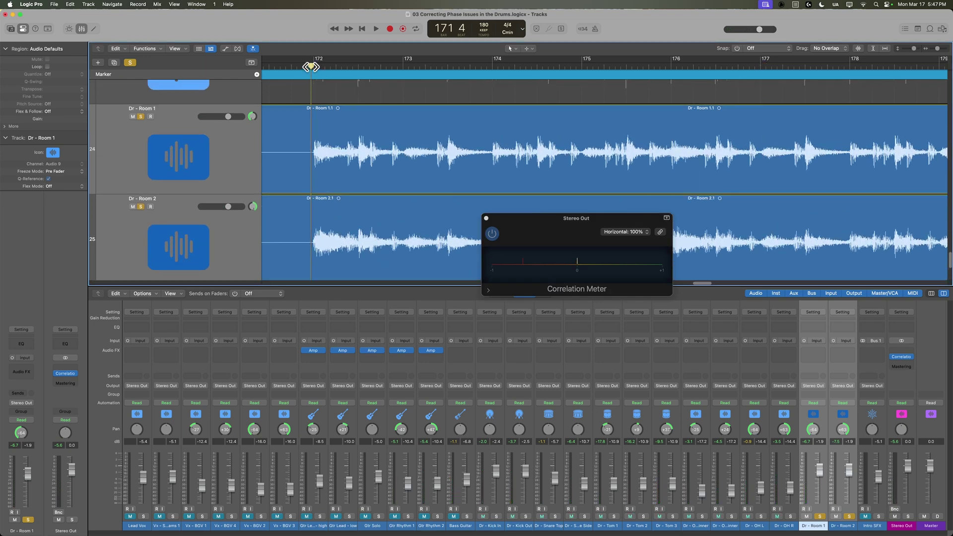
{"action": "key", "text": "super+Right"}
{"action": "key", "text": "super+Right"}
{"action": "key", "text": "super+Right"}
{"action": "key", "text": "super+Right"}
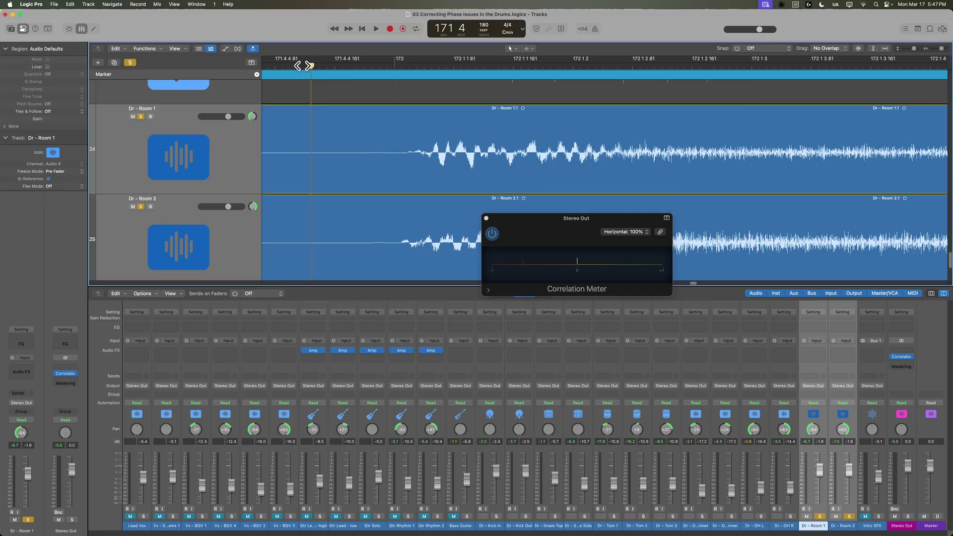
Step: Insert a mono Gain plug-in on Dr - Room 2 with Phase Invert enabled
{"action": "left_click", "coordinate": [204, 239]}
{"action": "left_click", "coordinate": [842, 352]}
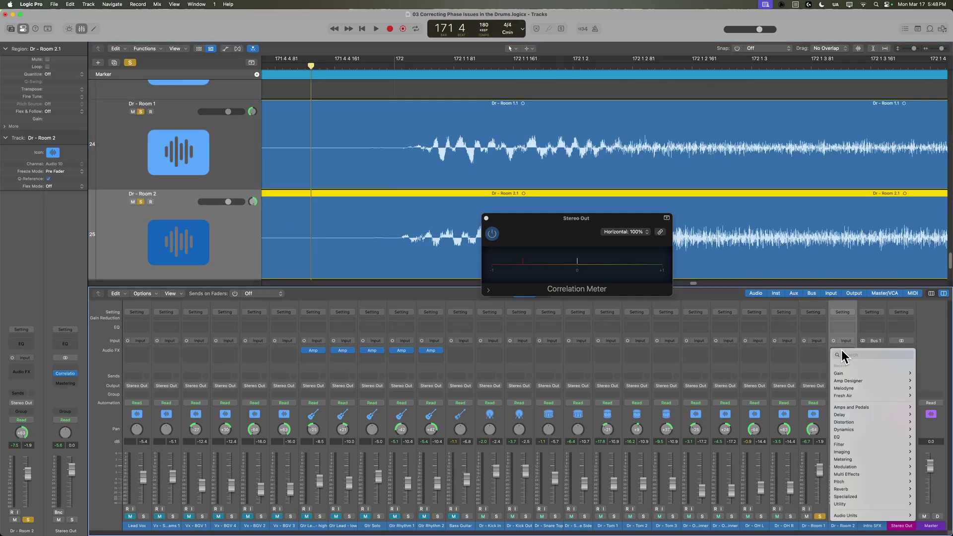
{"action": "mouse_move", "coordinate": [865, 374]}
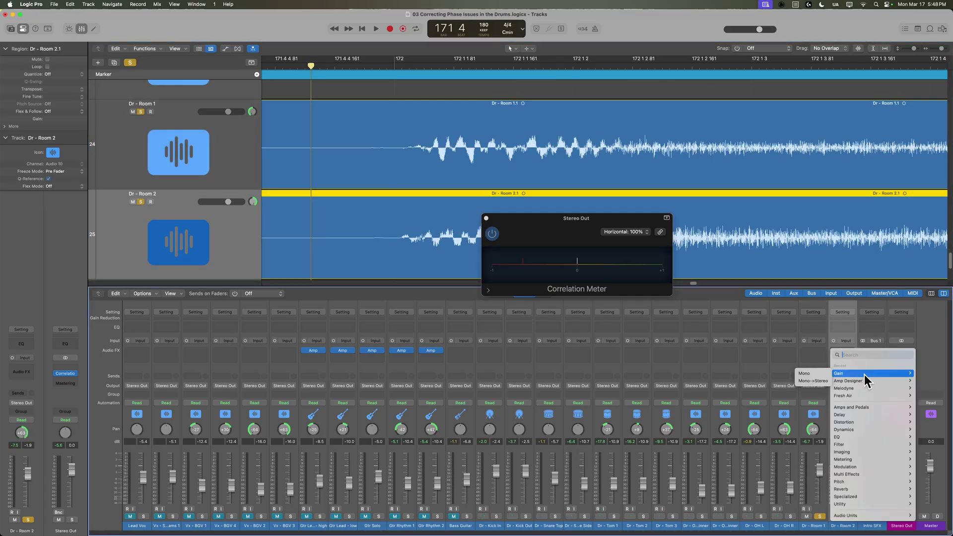
{"action": "left_click", "coordinate": [827, 373]}
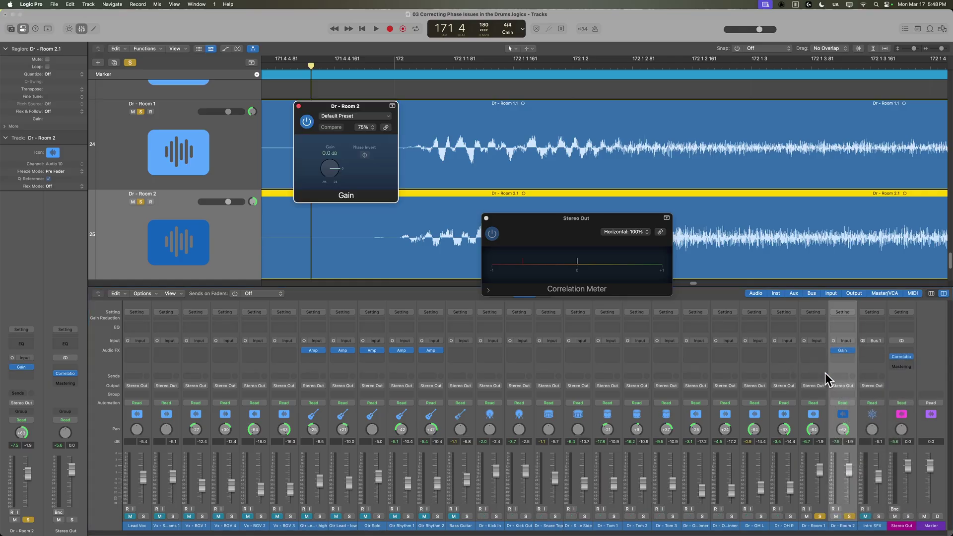
{"action": "left_click", "coordinate": [365, 155]}
{"action": "left_click_drag", "start_coordinate": [373, 110], "coordinate": [132, 396]}
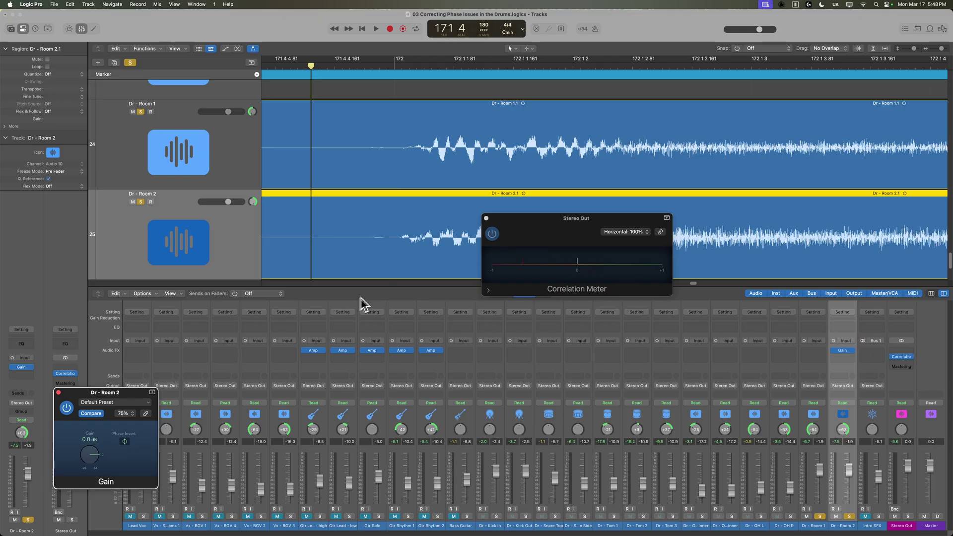
Step: Play and toggle Phase Invert off and on to compare, leaving it inverted
{"action": "key", "text": "space"}
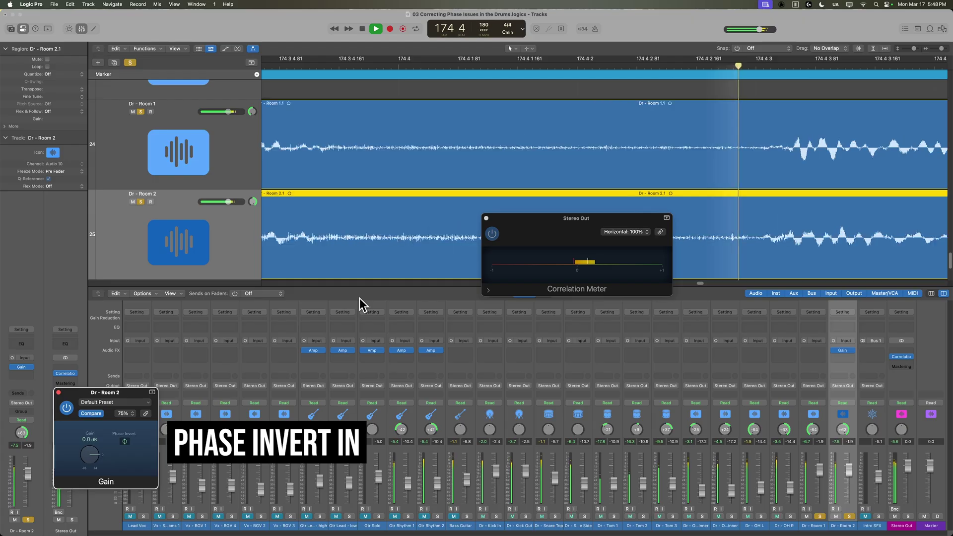
{"action": "left_click", "coordinate": [124, 442]}
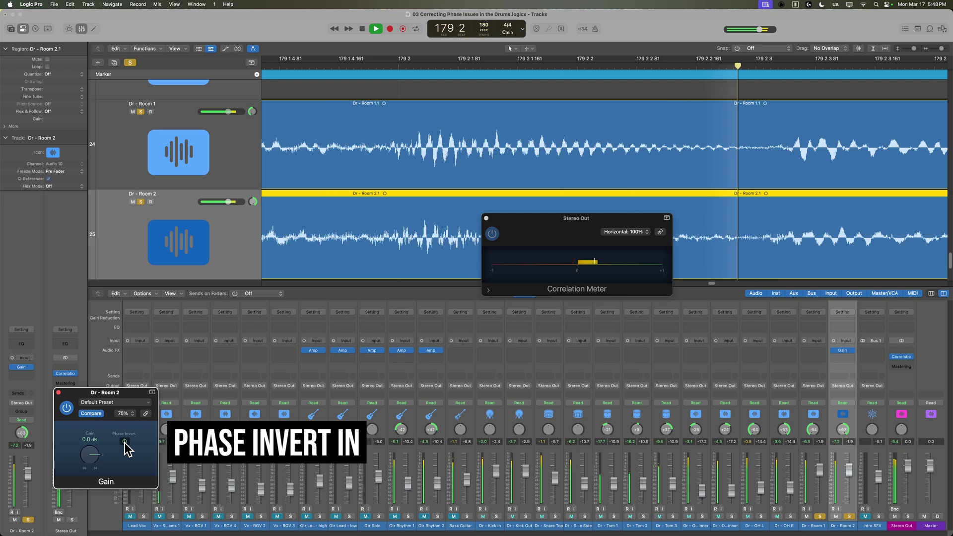
{"action": "left_click", "coordinate": [124, 442]}
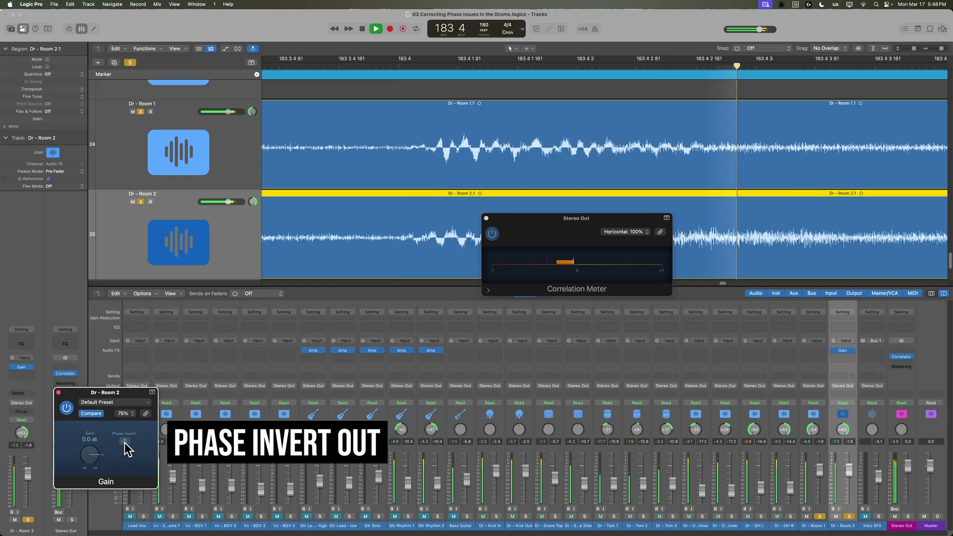
{"action": "left_click", "coordinate": [126, 442]}
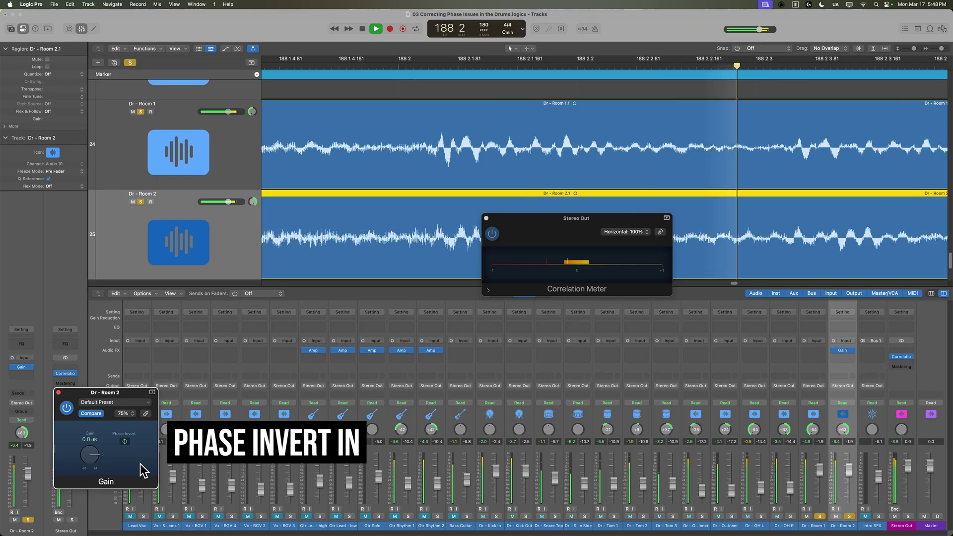
{"action": "key", "text": "space"}
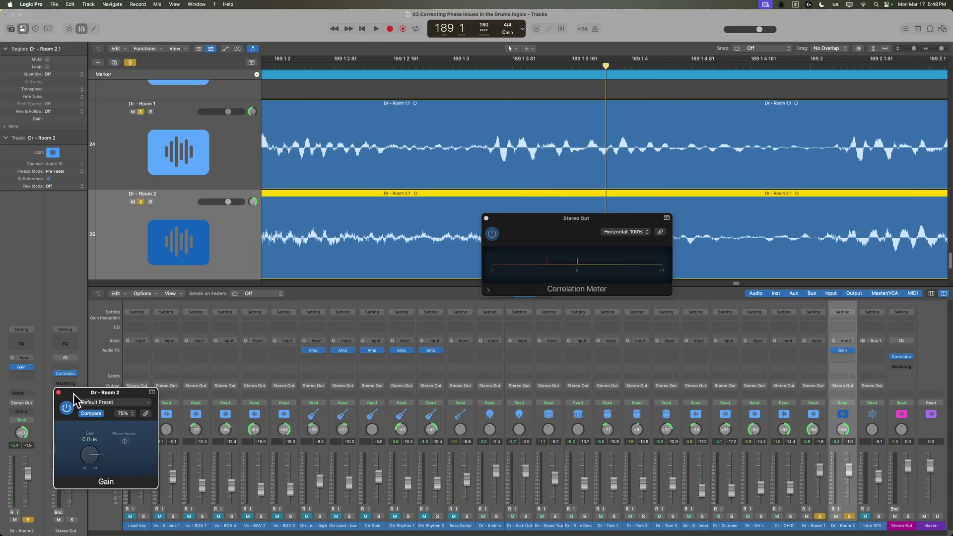
{"action": "left_click", "coordinate": [124, 441]}
Step: Close the Correlation Meter and solo the main and inner overhead pairs
{"action": "left_click", "coordinate": [486, 219]}
{"action": "scroll", "coordinate": [504, 249], "scroll_direction": "up", "scroll_amount": 5}
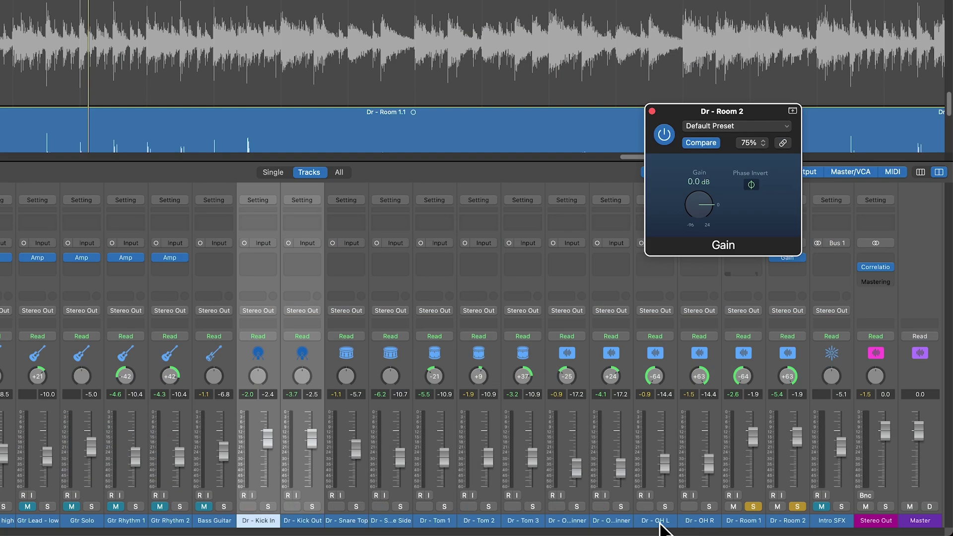
{"action": "left_click", "coordinate": [665, 521]}
{"action": "left_click", "coordinate": [707, 508], "text": "shift"}
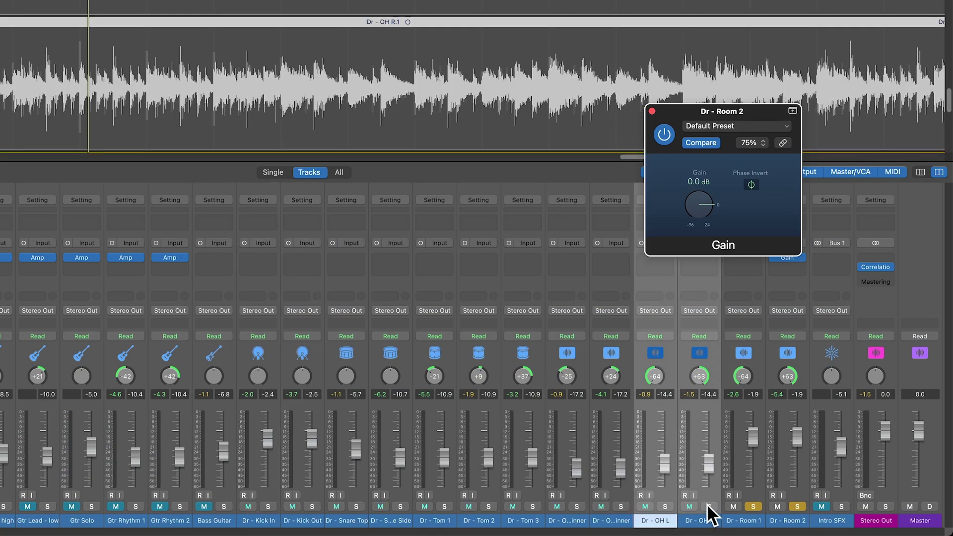
{"action": "left_click", "coordinate": [709, 506]}
{"action": "left_click", "coordinate": [578, 521]}
{"action": "left_click", "coordinate": [606, 521], "text": "shift"}
{"action": "left_click", "coordinate": [620, 506]}
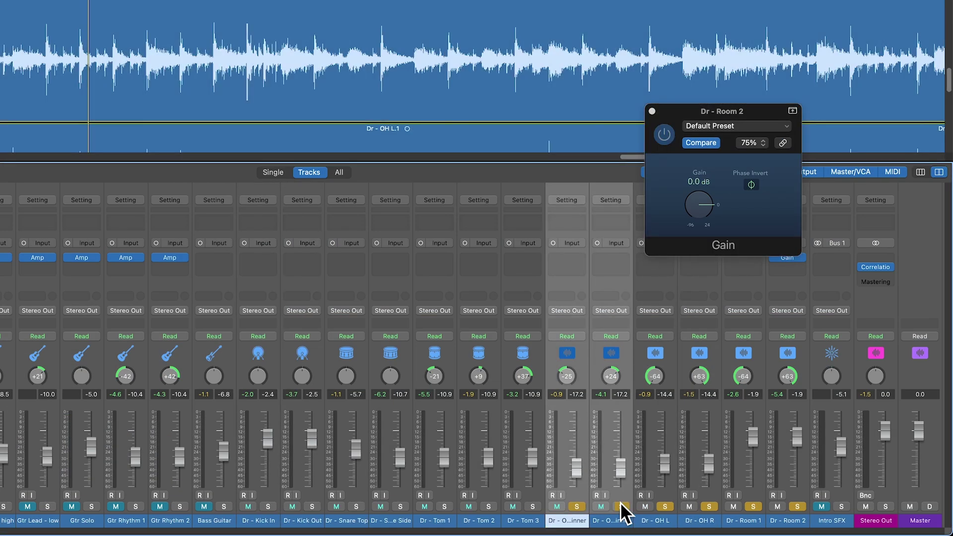
Step: Pan the inner overheads to -64 and +63, set overhead and room faders to -5.3 dB, and select Dr - Room 2
{"action": "left_click", "coordinate": [578, 529]}
{"action": "left_click_drag", "start_coordinate": [567, 392], "coordinate": [615, 347]}
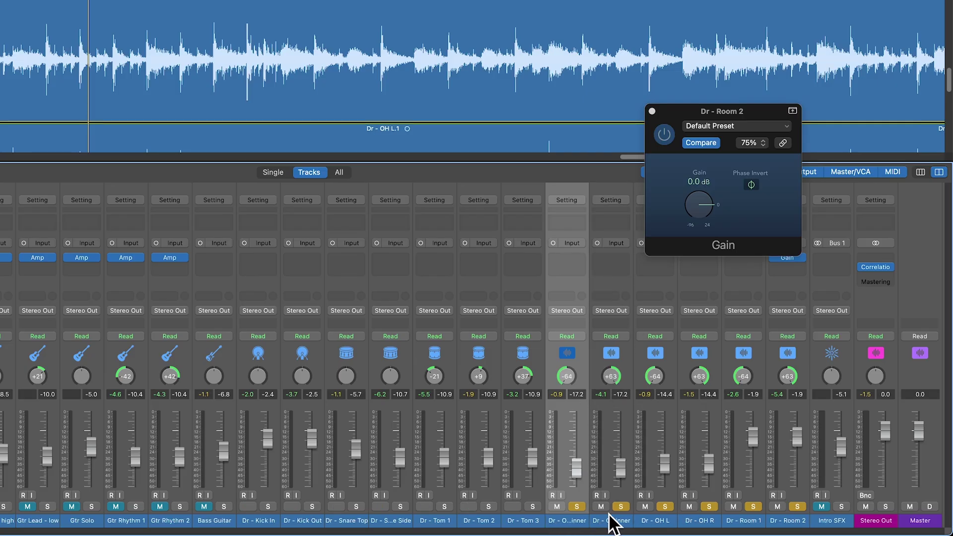
{"action": "left_click_drag", "start_coordinate": [578, 524], "coordinate": [795, 520]}
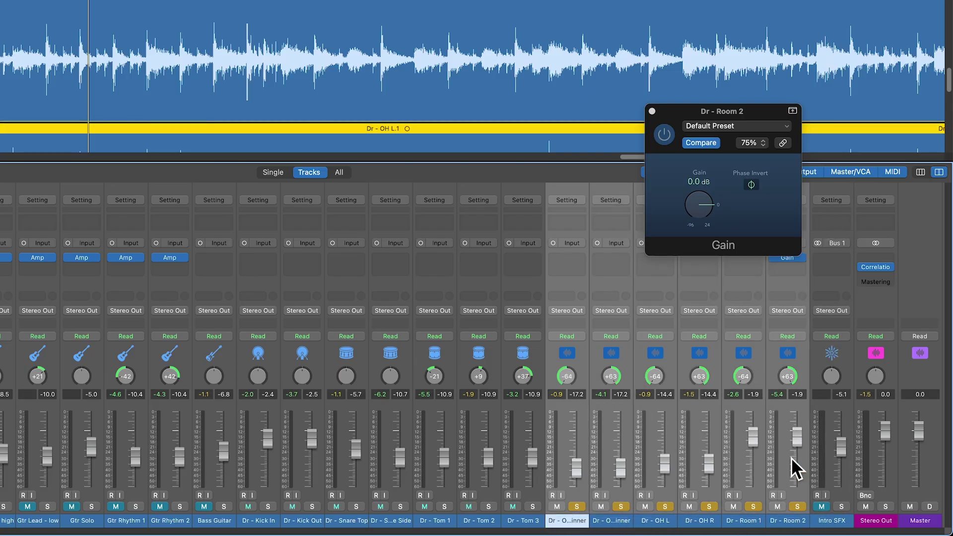
{"action": "left_click_drag", "start_coordinate": [794, 469], "coordinate": [797, 447]}
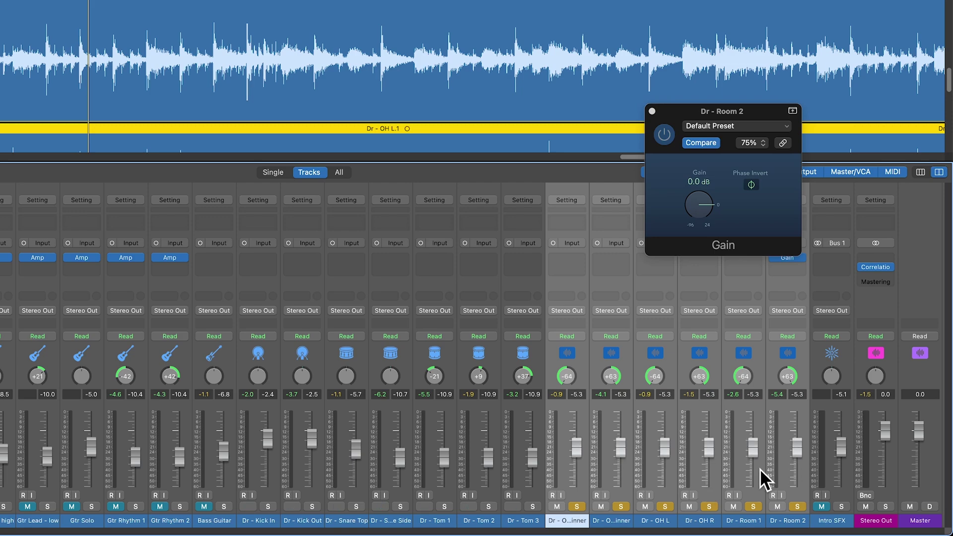
{"action": "left_click_drag", "start_coordinate": [776, 105], "coordinate": [659, 108]}
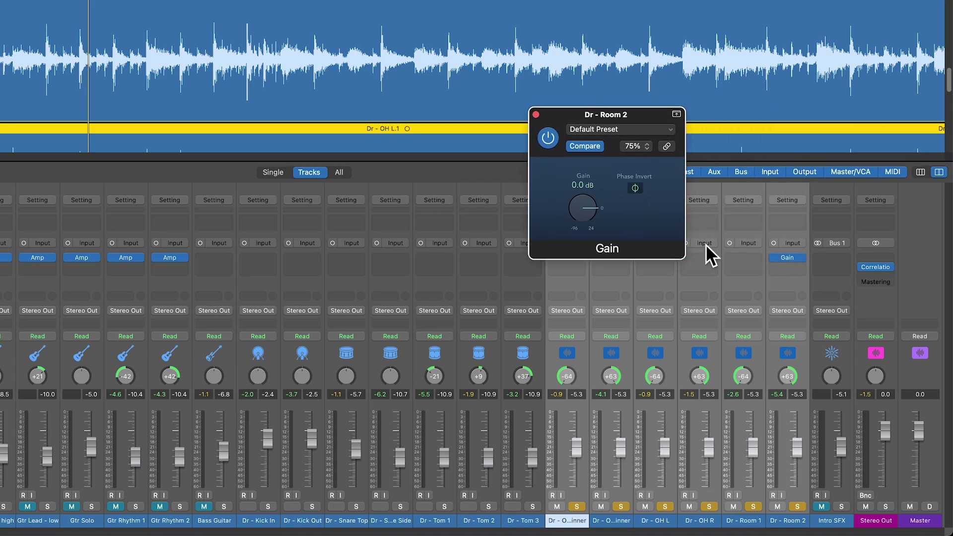
{"action": "left_click", "coordinate": [791, 519]}
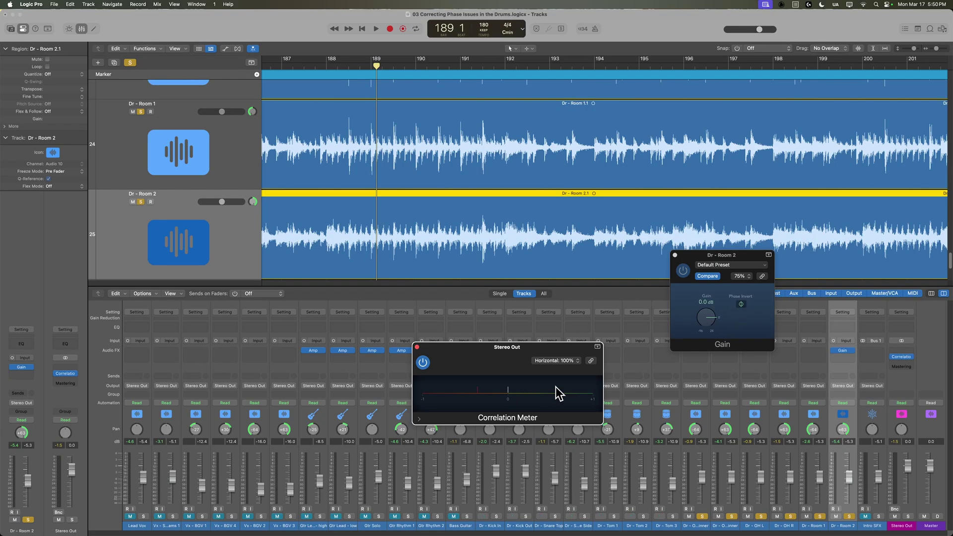
Step: During playback, compare Room 2's Gain Phase Invert off and on, leaving it on
{"action": "left_click", "coordinate": [733, 312]}
{"action": "key", "text": "space"}
{"action": "left_click", "coordinate": [741, 304]}
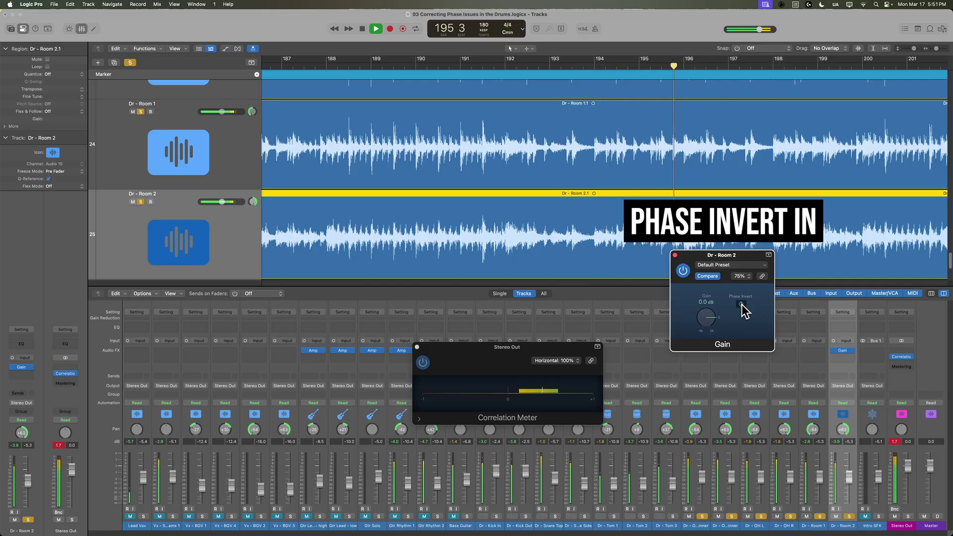
{"action": "left_click", "coordinate": [742, 305]}
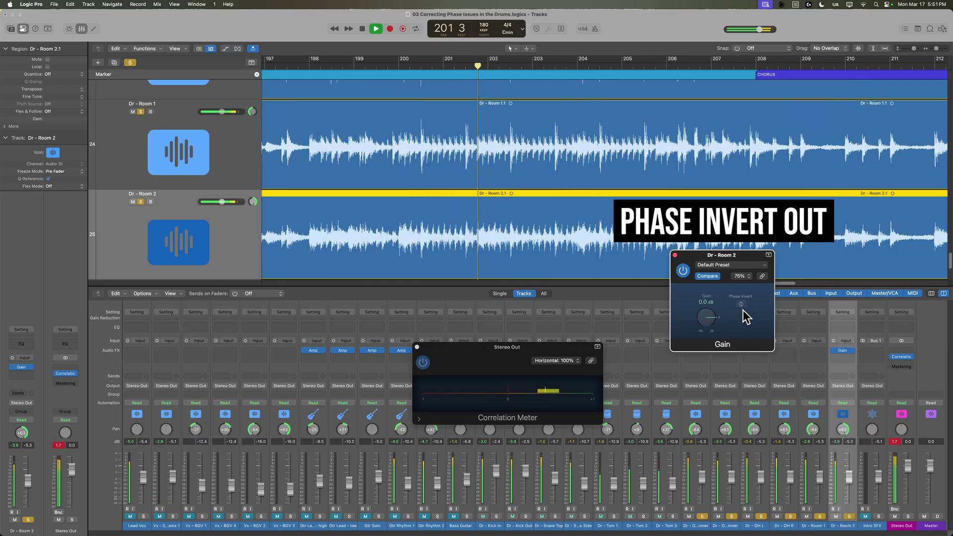
{"action": "left_click", "coordinate": [742, 306]}
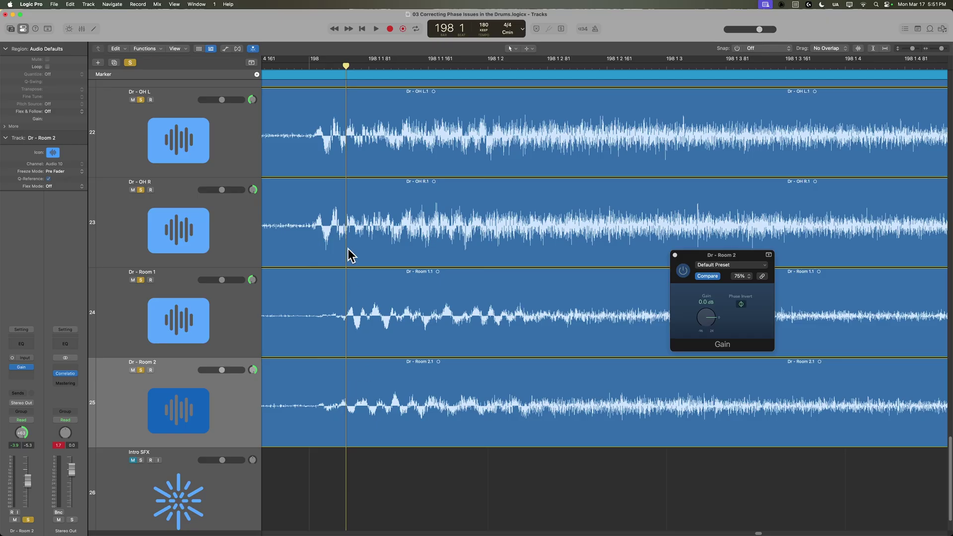
Step: Zoom in on the waveforms just past bar 198 and bring up the plug-in list on Dr - Room 2's Gain slot
{"action": "scroll", "coordinate": [345, 204], "scroll_direction": "up", "scroll_amount": 3}
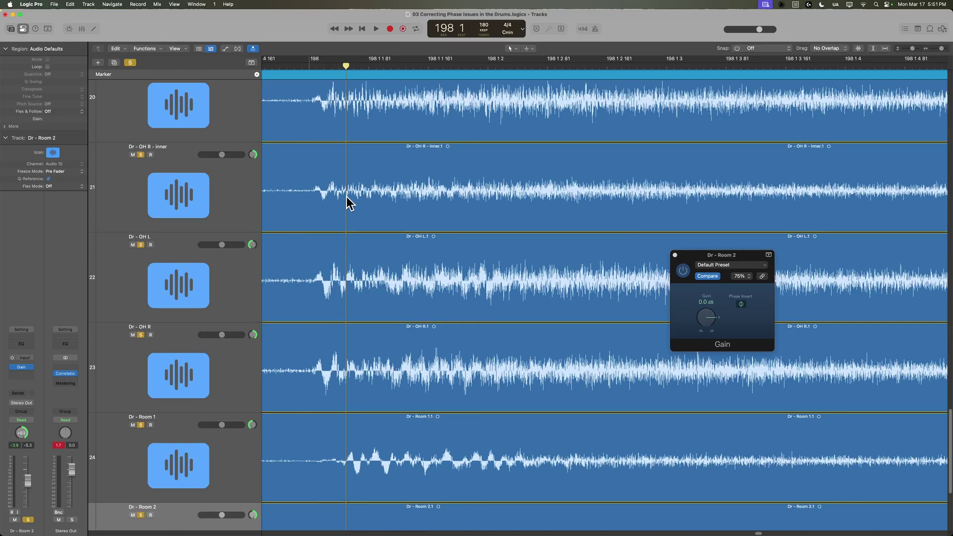
{"action": "left_click", "coordinate": [320, 69]}
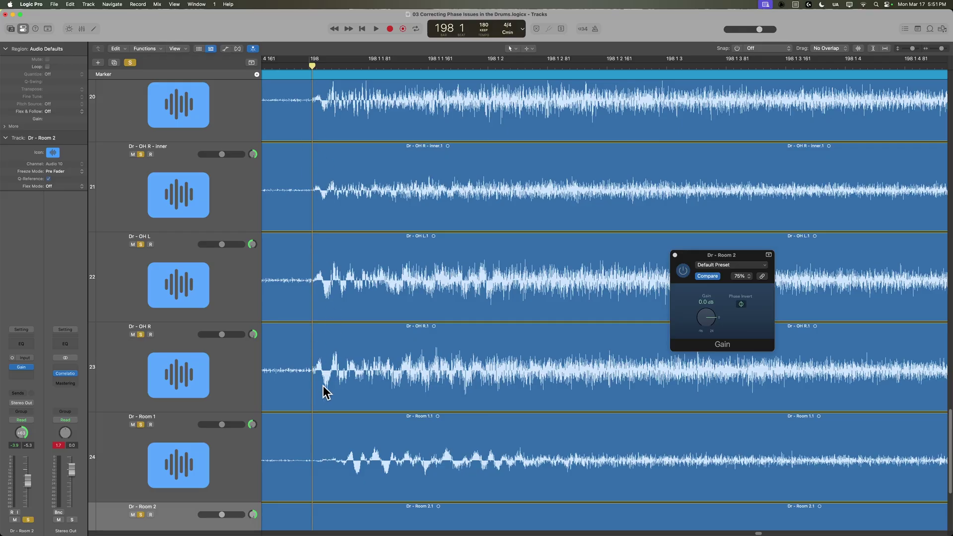
{"action": "scroll", "coordinate": [323, 389], "scroll_direction": "down", "scroll_amount": 5}
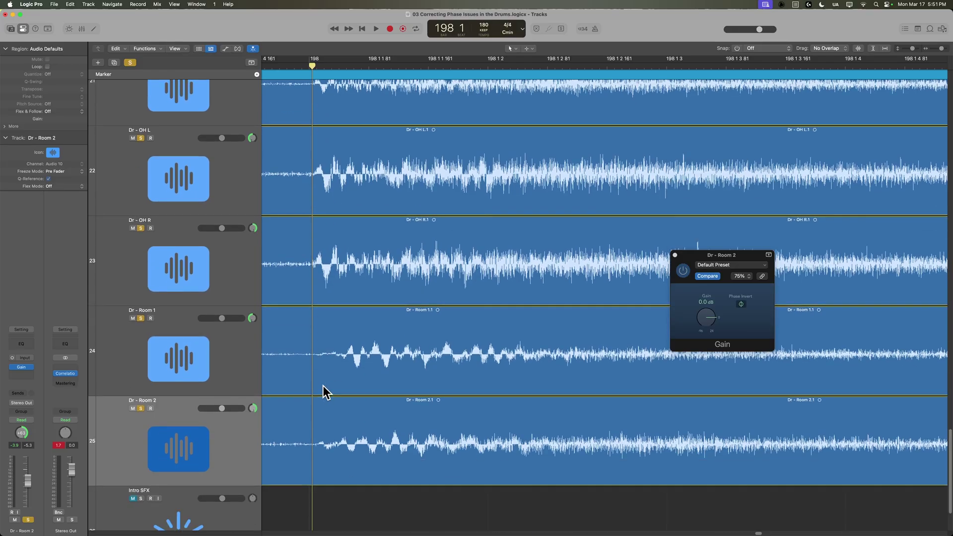
{"action": "left_click_drag", "start_coordinate": [326, 70], "coordinate": [340, 66]}
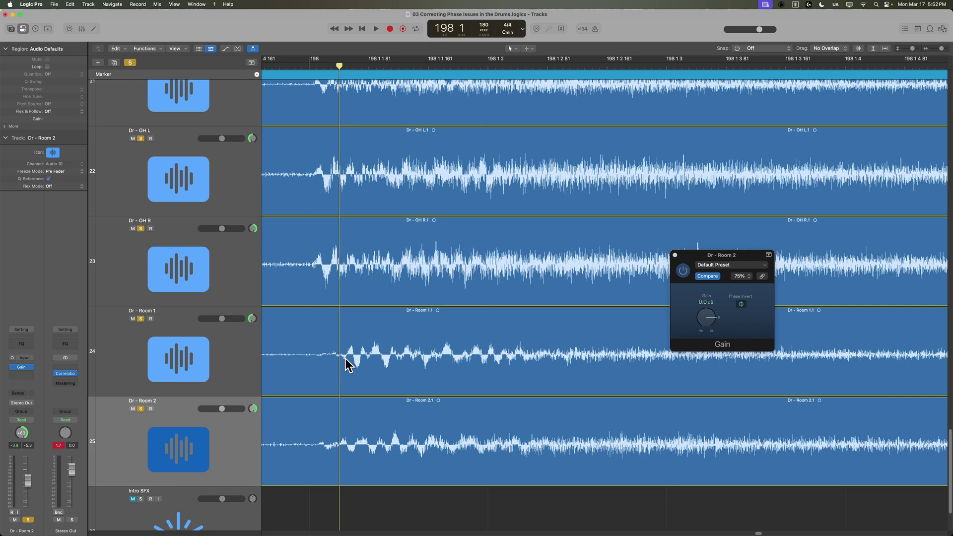
{"action": "key", "text": "super+Right"}
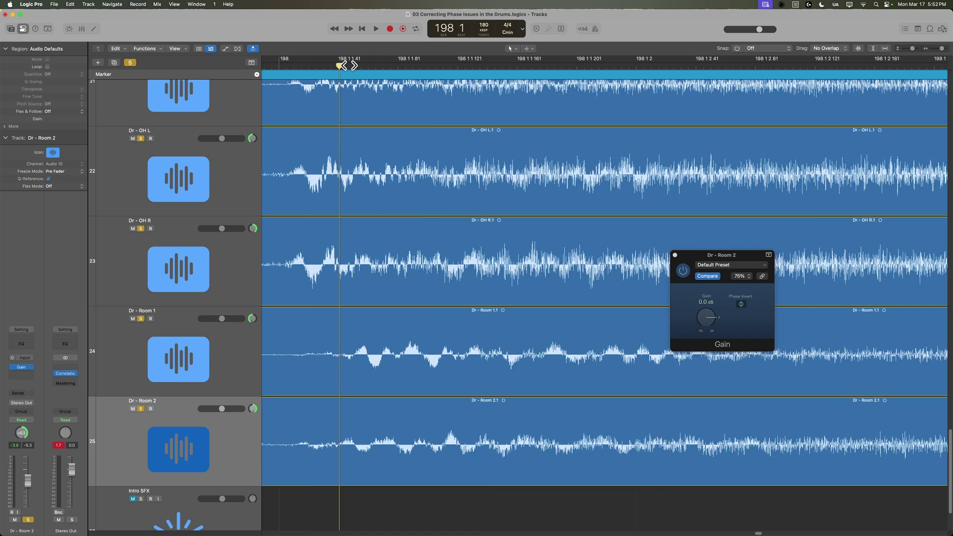
{"action": "left_click_drag", "start_coordinate": [349, 65], "coordinate": [352, 65]}
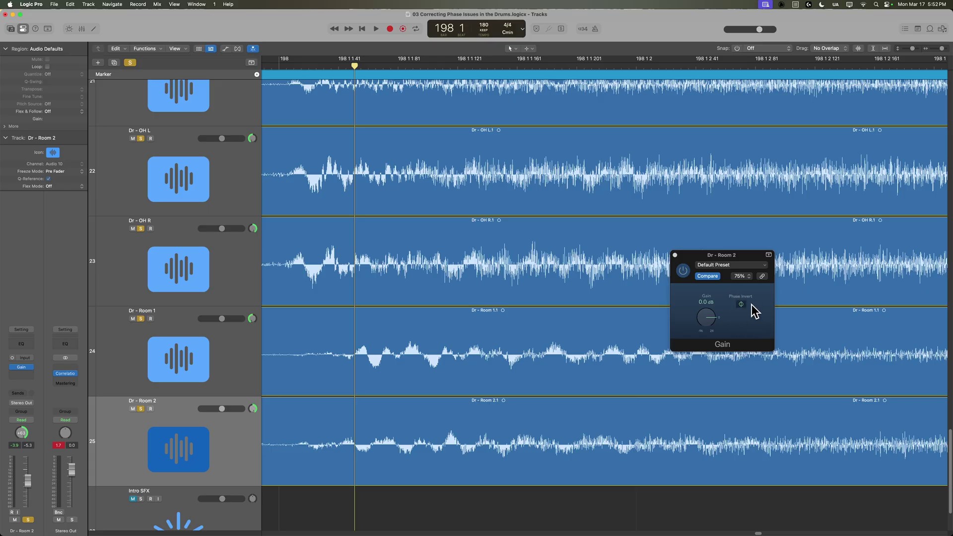
{"action": "left_click", "coordinate": [34, 368]}
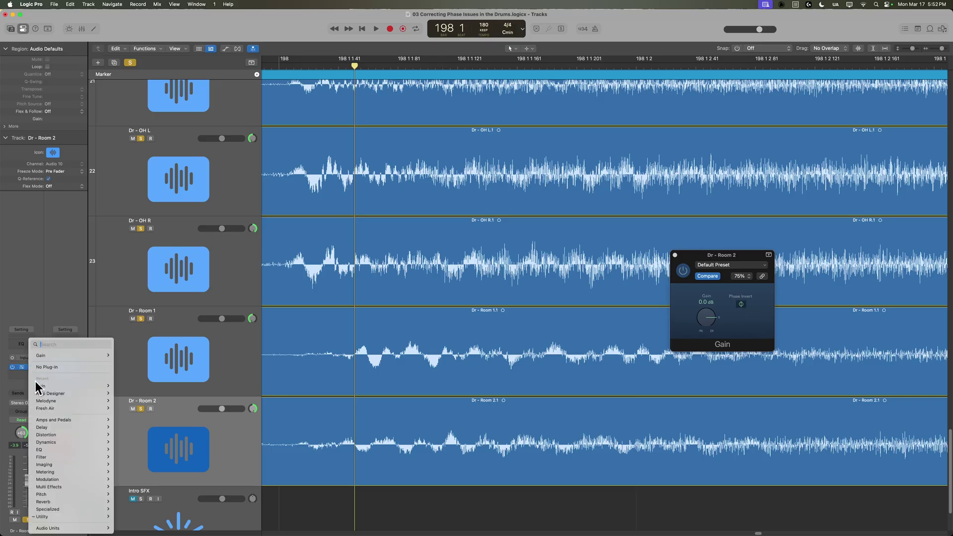
Step: Set Room 2's Gain slot to No Plug-in and open the full Dr - Room 2.wav file in the editor
{"action": "left_click", "coordinate": [69, 366]}
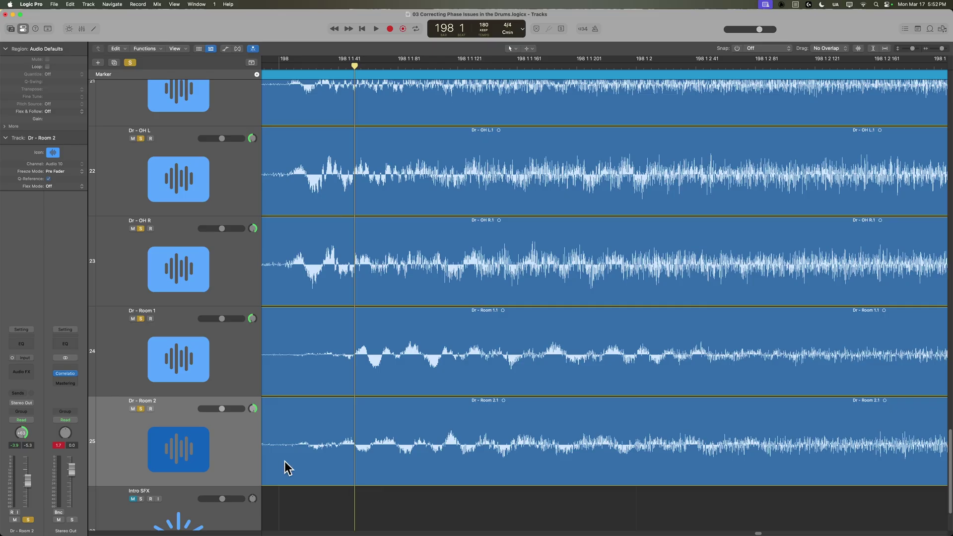
{"action": "scroll", "coordinate": [329, 440], "scroll_direction": "down", "scroll_amount": 3}
{"action": "left_click", "coordinate": [373, 388]}
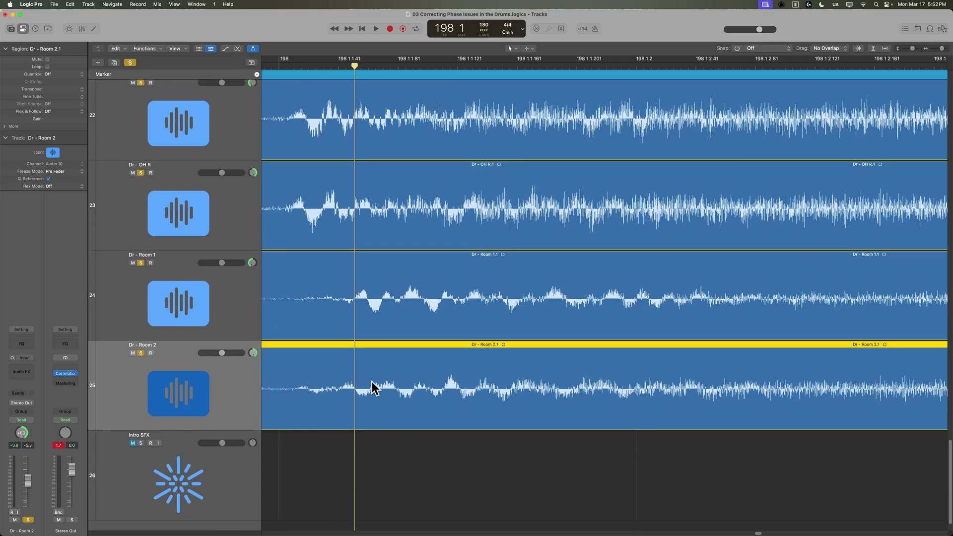
{"action": "double_click", "coordinate": [373, 387]}
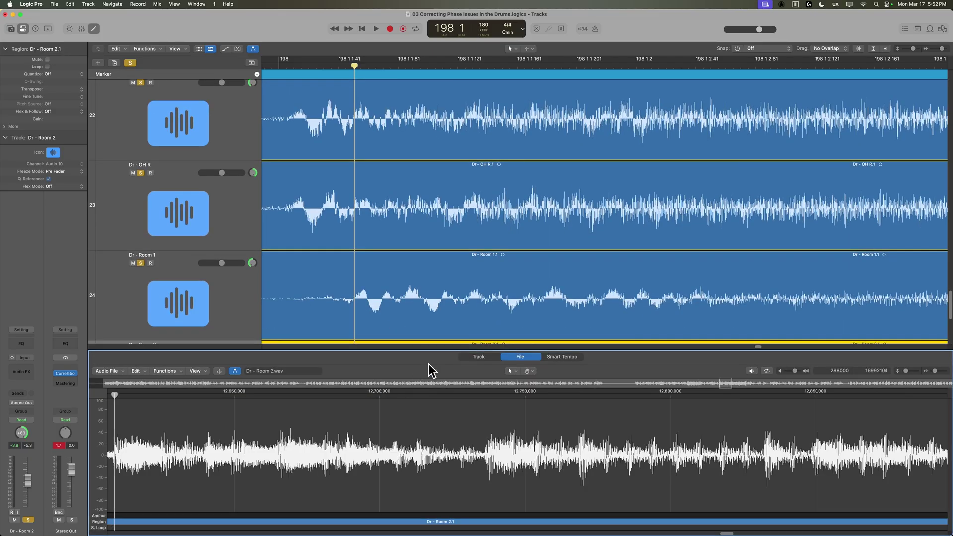
{"action": "left_click", "coordinate": [478, 357]}
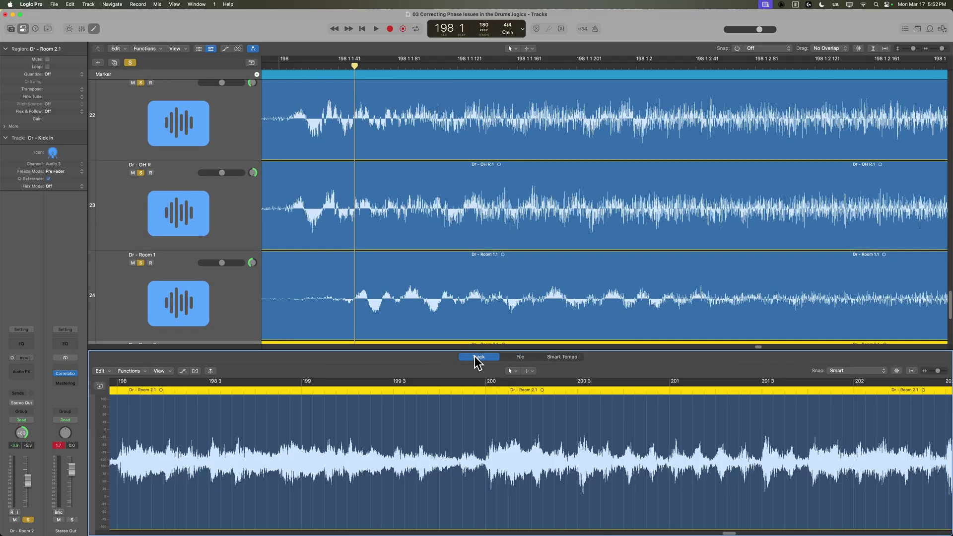
{"action": "left_click", "coordinate": [520, 358]}
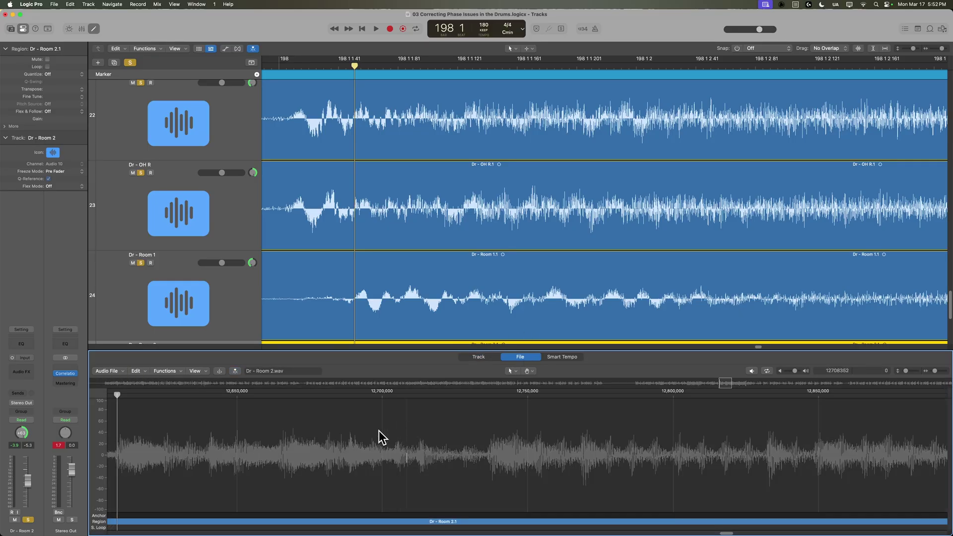
Step: Select the entire Dr - Room 2 audio file and apply Functions > Invert
{"action": "key", "text": "super+a"}
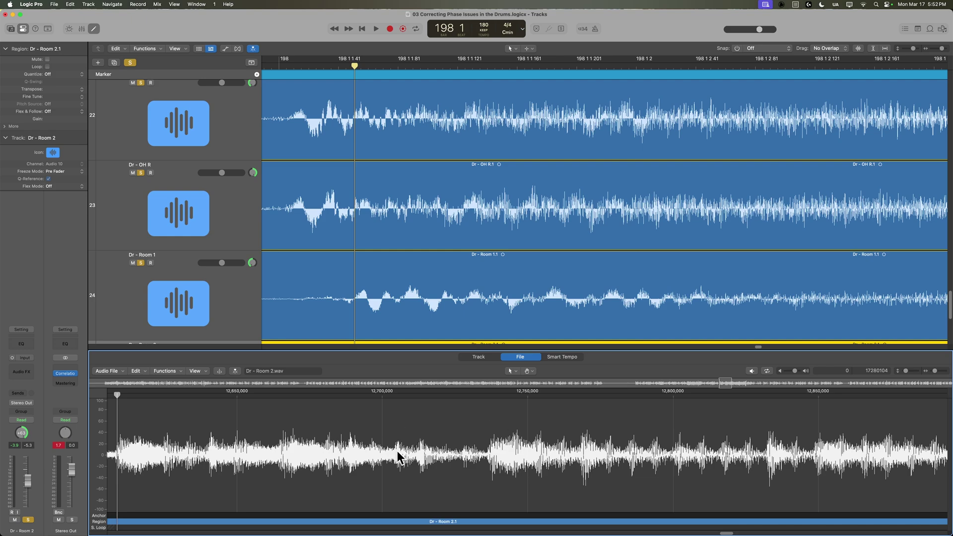
{"action": "scroll", "coordinate": [300, 283], "scroll_direction": "down", "scroll_amount": 3}
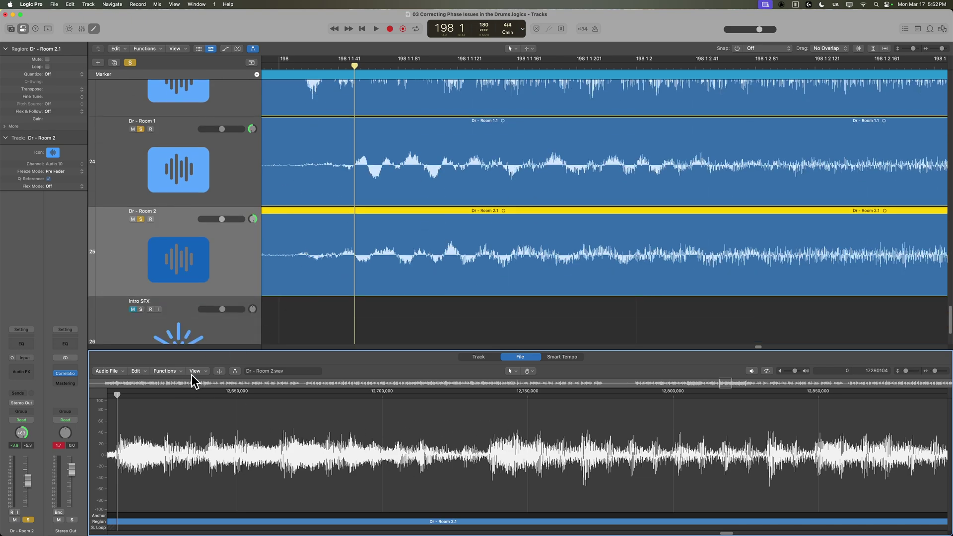
{"action": "left_click", "coordinate": [165, 371]}
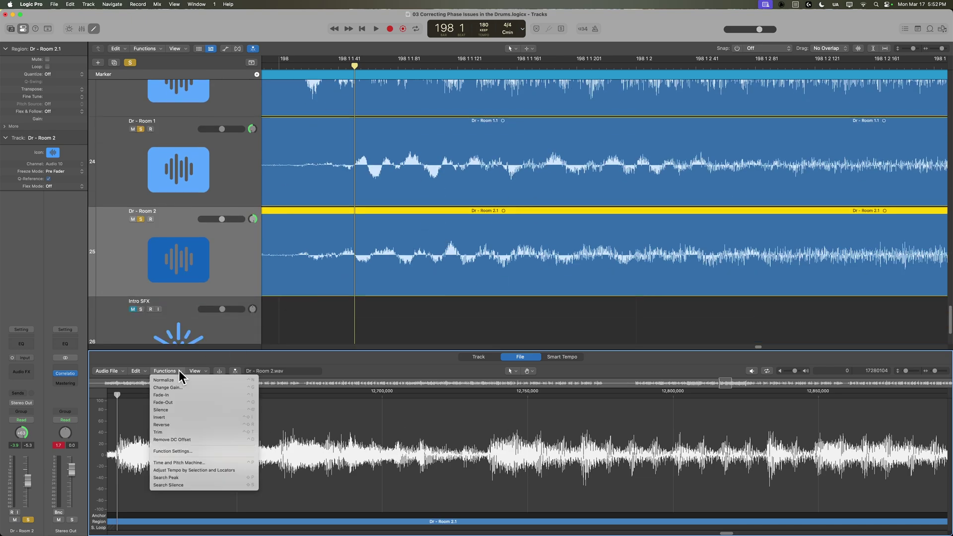
{"action": "left_click", "coordinate": [182, 417]}
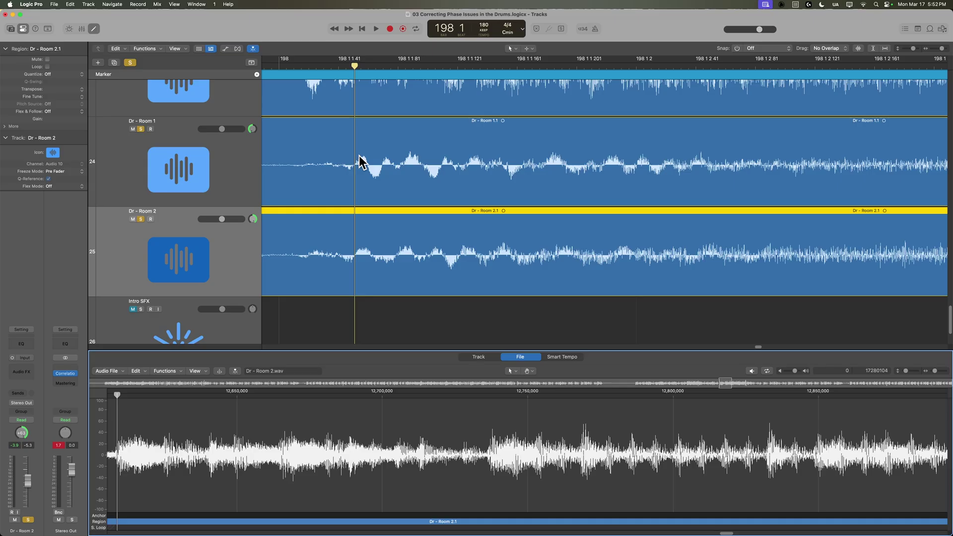
{"action": "scroll", "coordinate": [359, 161], "scroll_direction": "up", "scroll_amount": 2}
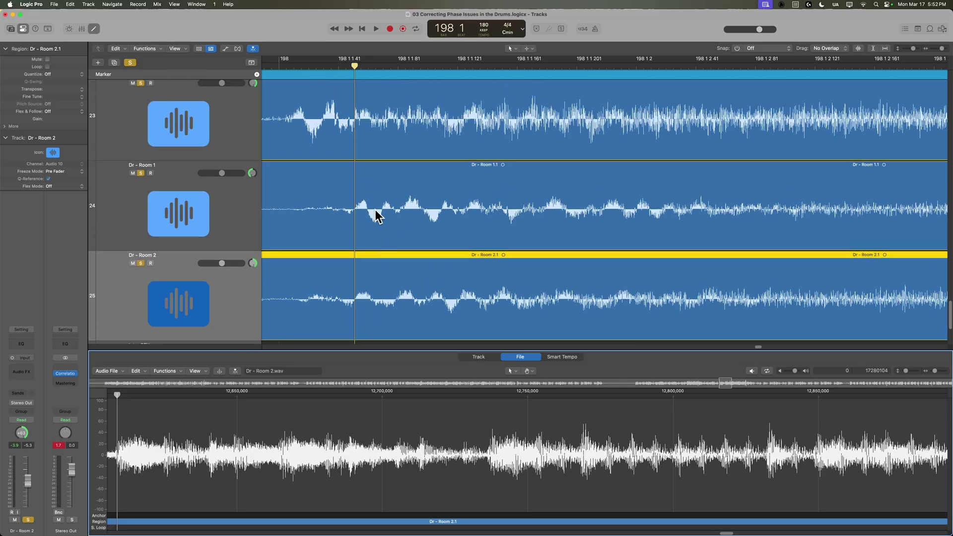
{"action": "scroll", "coordinate": [376, 217], "scroll_direction": "up", "scroll_amount": 8}
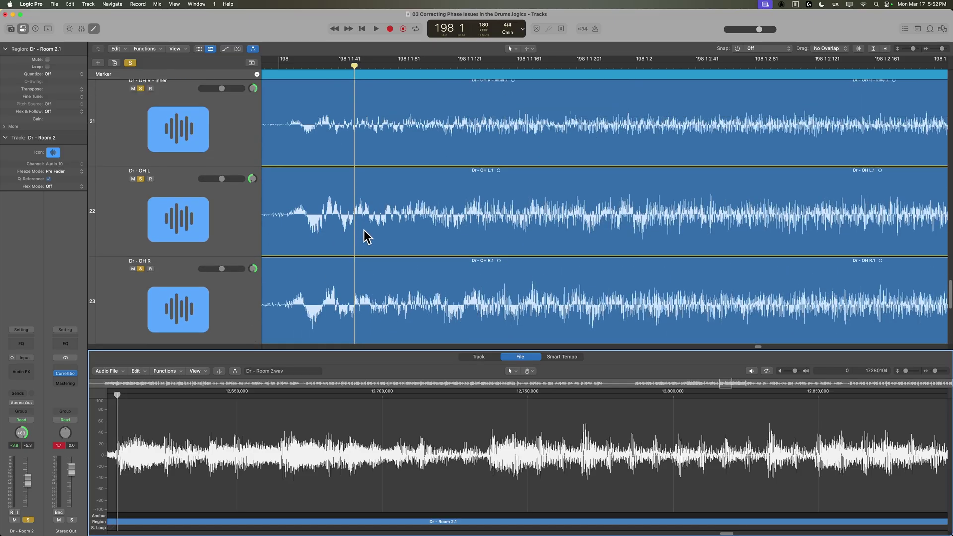
{"action": "scroll", "coordinate": [362, 194], "scroll_direction": "up", "scroll_amount": 5}
Step: Hide the mixer and move the playhead to 198 2 3
{"action": "scroll", "coordinate": [362, 196], "scroll_direction": "down", "scroll_amount": 5}
{"action": "key", "text": "x"}
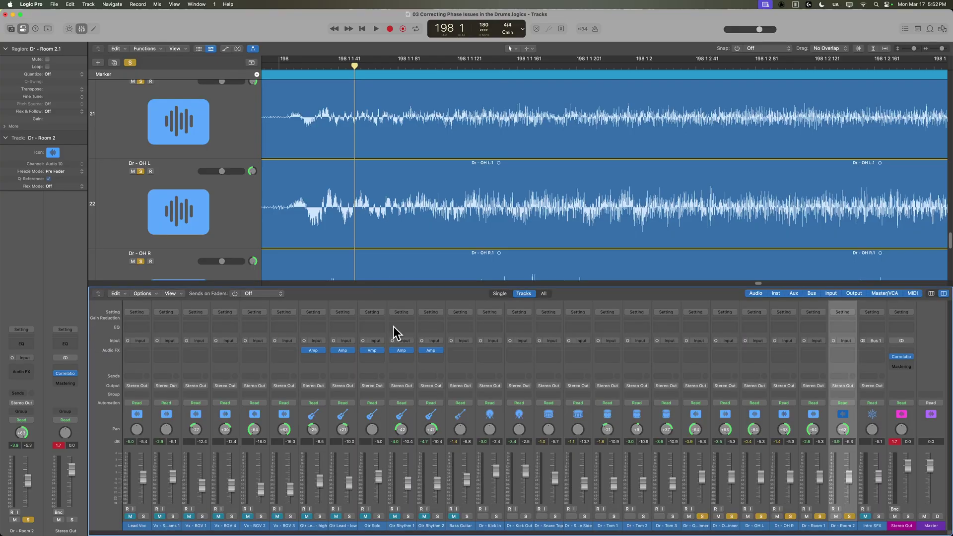
{"action": "key", "text": "x"}
{"action": "scroll", "coordinate": [205, 332], "scroll_direction": "up", "scroll_amount": 10}
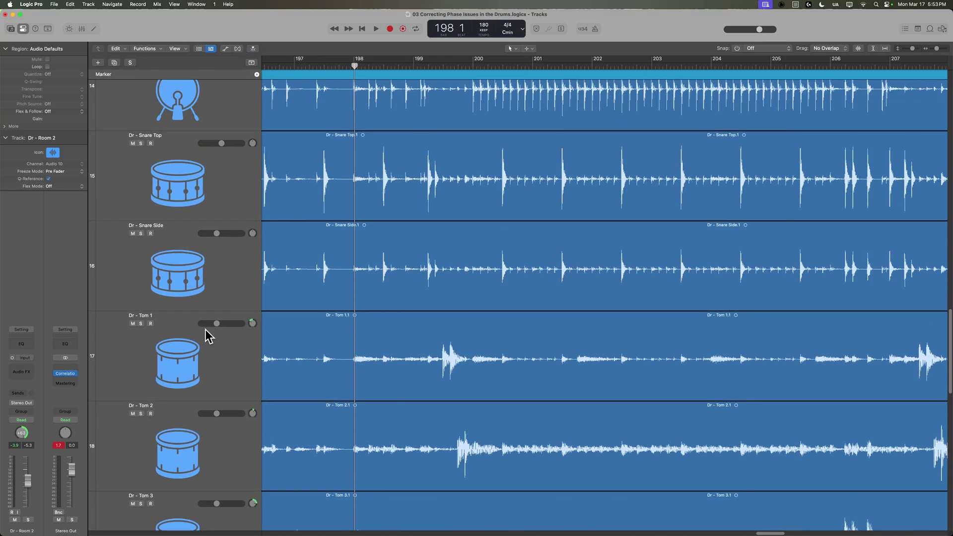
{"action": "scroll", "coordinate": [205, 329], "scroll_direction": "up", "scroll_amount": 2}
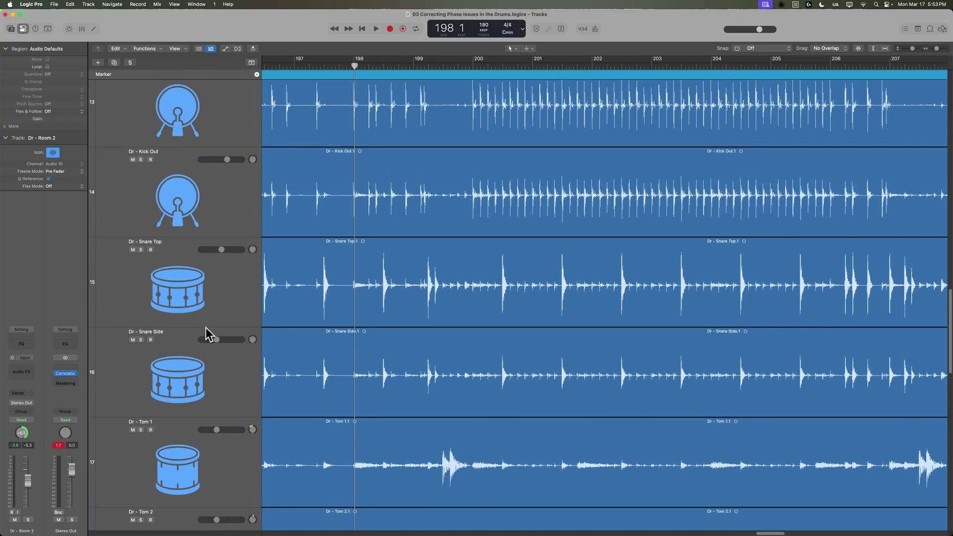
{"action": "left_click_drag", "start_coordinate": [382, 65], "coordinate": [382, 65]}
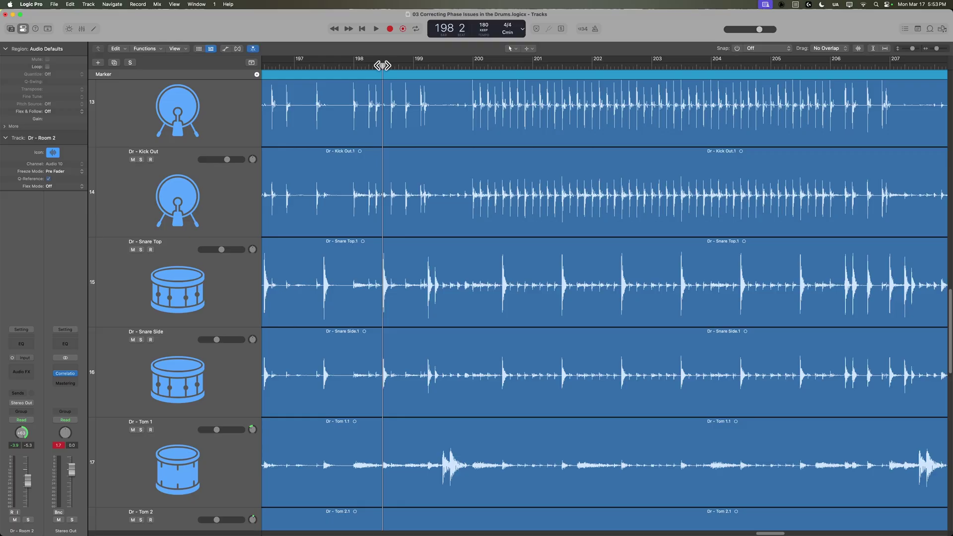
{"action": "scroll", "coordinate": [382, 65], "scroll_direction": "up", "scroll_amount": 20}
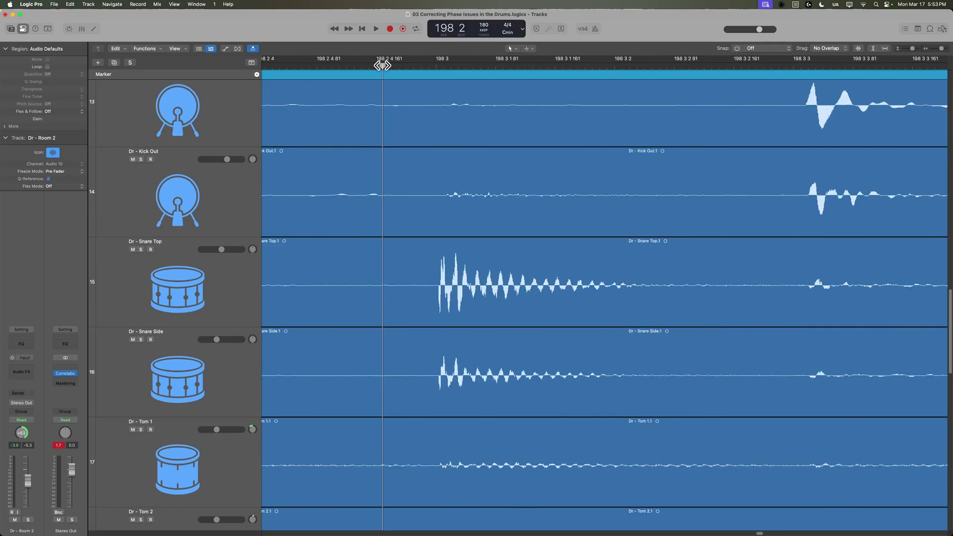
{"action": "scroll", "coordinate": [382, 65], "scroll_direction": "down", "scroll_amount": 5}
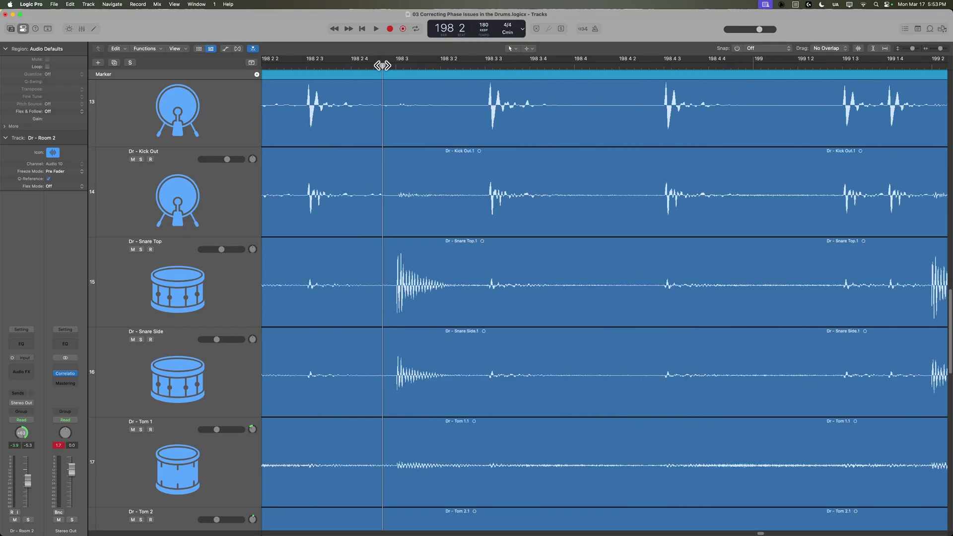
{"action": "left_click", "coordinate": [308, 65]}
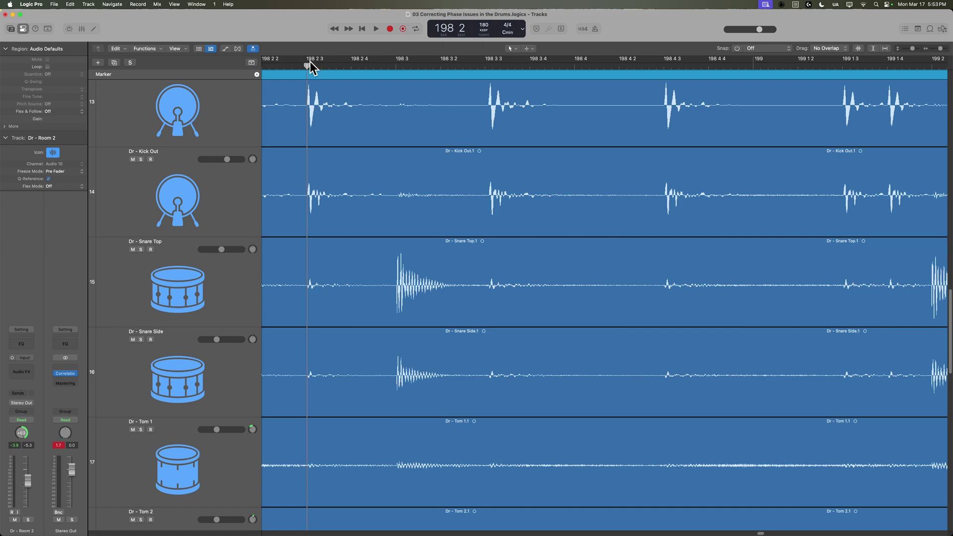
Step: Select the Dr - Snare Top.1 and Dr - Snare Side.1 regions
{"action": "scroll", "coordinate": [309, 61], "scroll_direction": "up", "scroll_amount": 8}
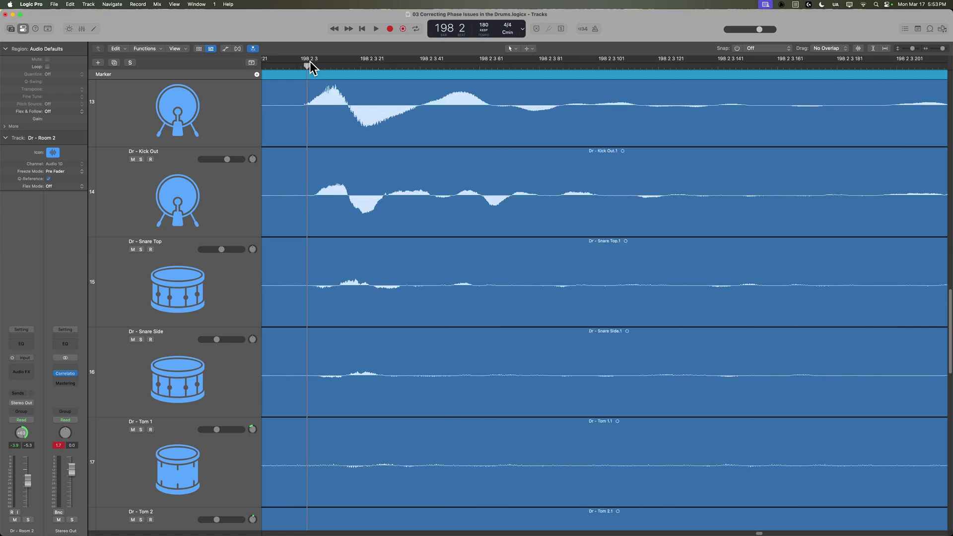
{"action": "left_click", "coordinate": [342, 279]}
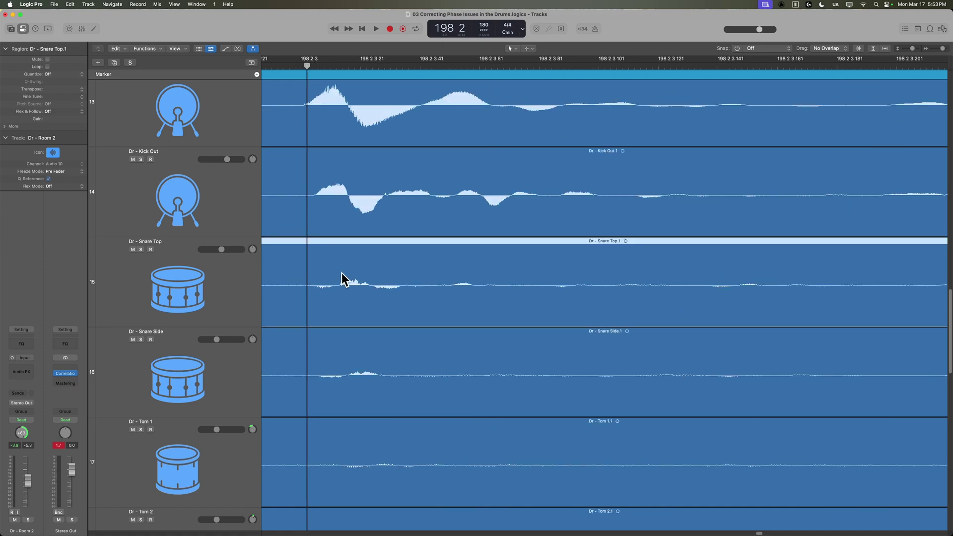
{"action": "left_click", "coordinate": [347, 372]}
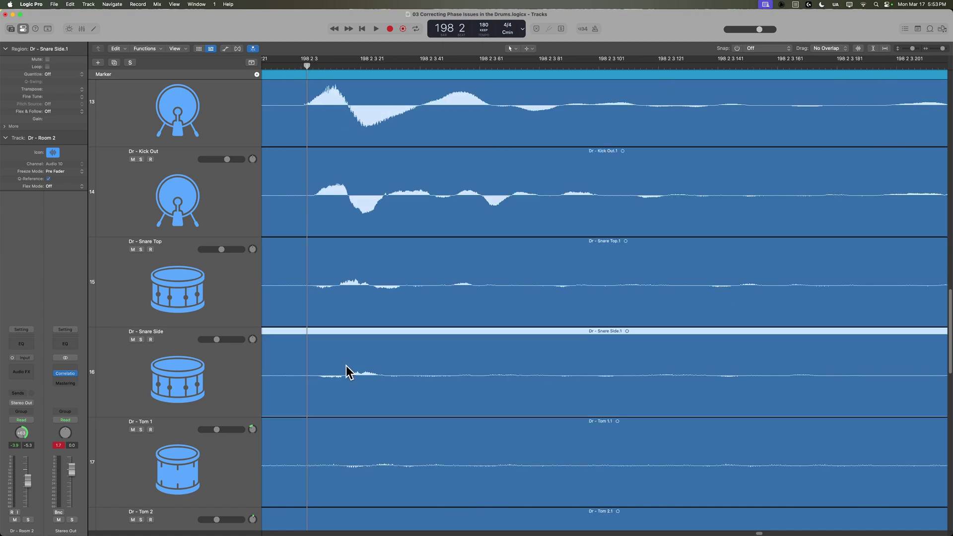
Step: Invert the polarity of the Dr - Snare Top and Dr - Snare Side.1 audio with Functions > Invert
{"action": "double_click", "coordinate": [351, 276]}
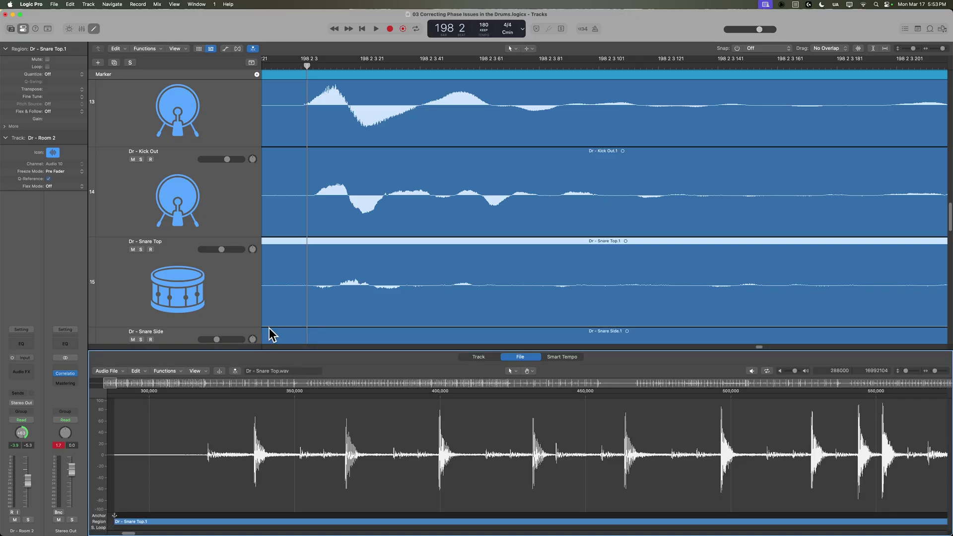
{"action": "left_click", "coordinate": [164, 371]}
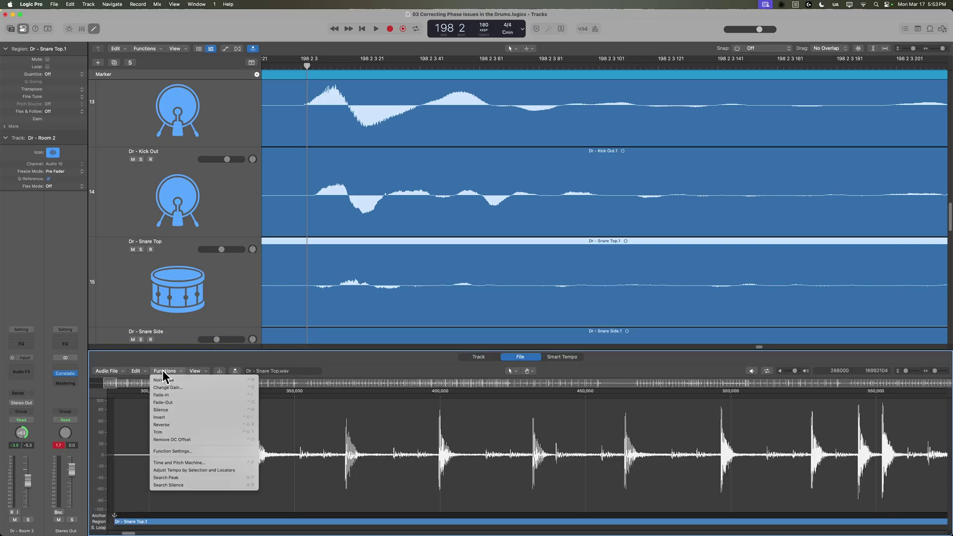
{"action": "left_click", "coordinate": [191, 416]}
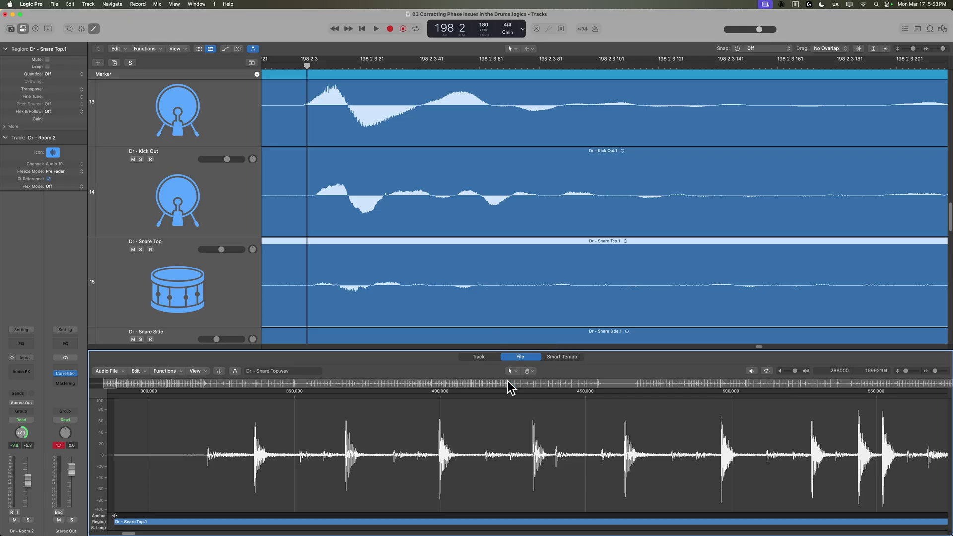
{"action": "scroll", "coordinate": [411, 270], "scroll_direction": "down", "scroll_amount": 3}
{"action": "left_click", "coordinate": [351, 286]}
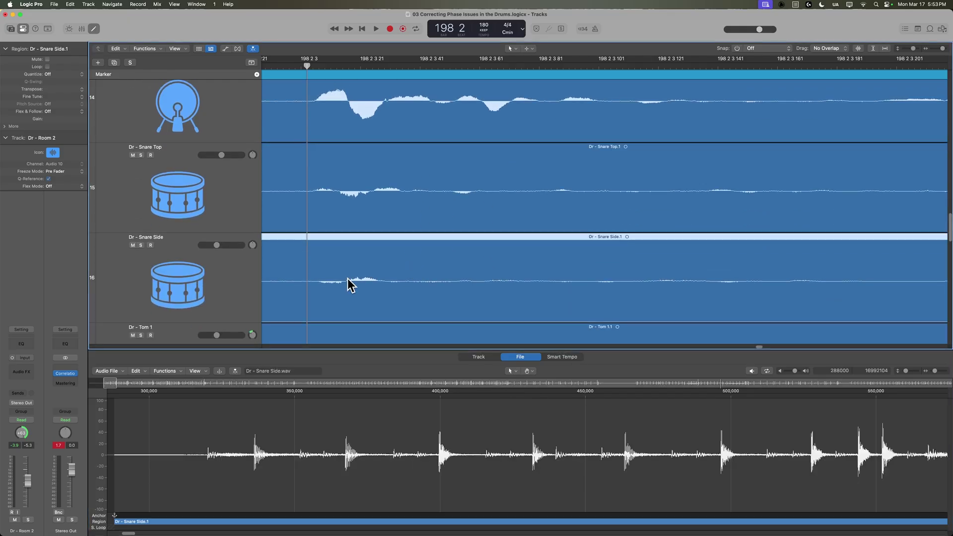
{"action": "left_click", "coordinate": [166, 372]}
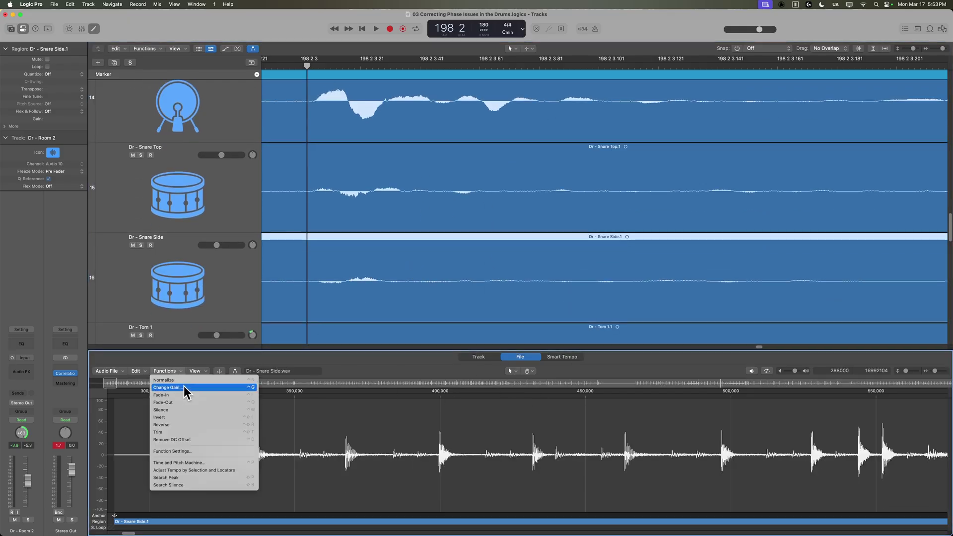
{"action": "left_click", "coordinate": [202, 417]}
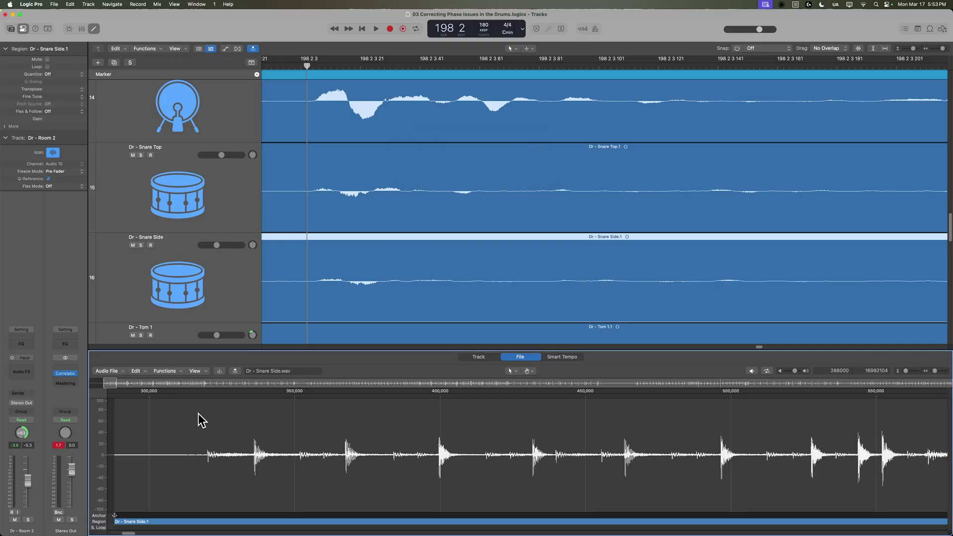
Step: Set the six overhead and room faders together to -13.4 dB in the Mixer
{"action": "key", "text": "x"}
{"action": "key", "text": "x"}
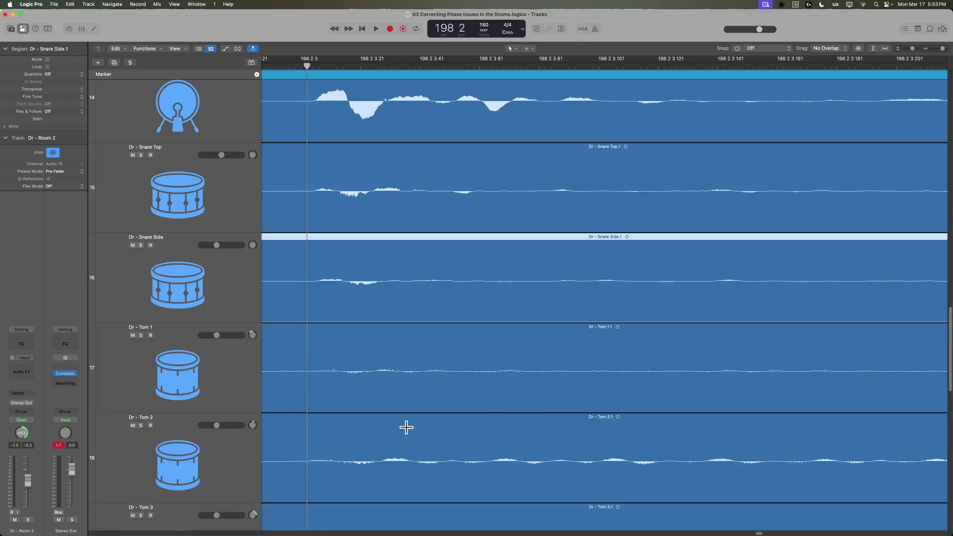
{"action": "key", "text": "z"}
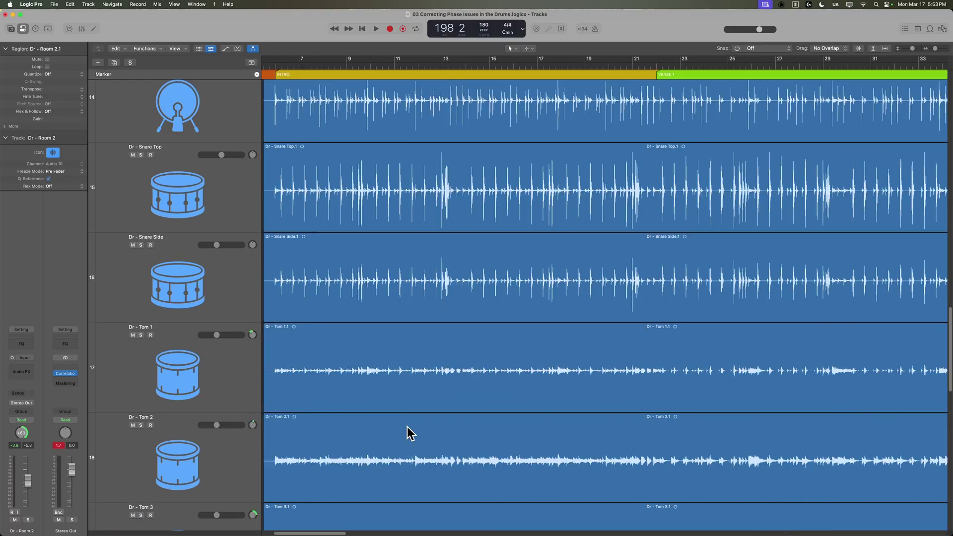
{"action": "key", "text": "x"}
{"action": "left_click_drag", "start_coordinate": [698, 530], "coordinate": [844, 529]}
{"action": "left_click_drag", "start_coordinate": [849, 477], "coordinate": [849, 487]}
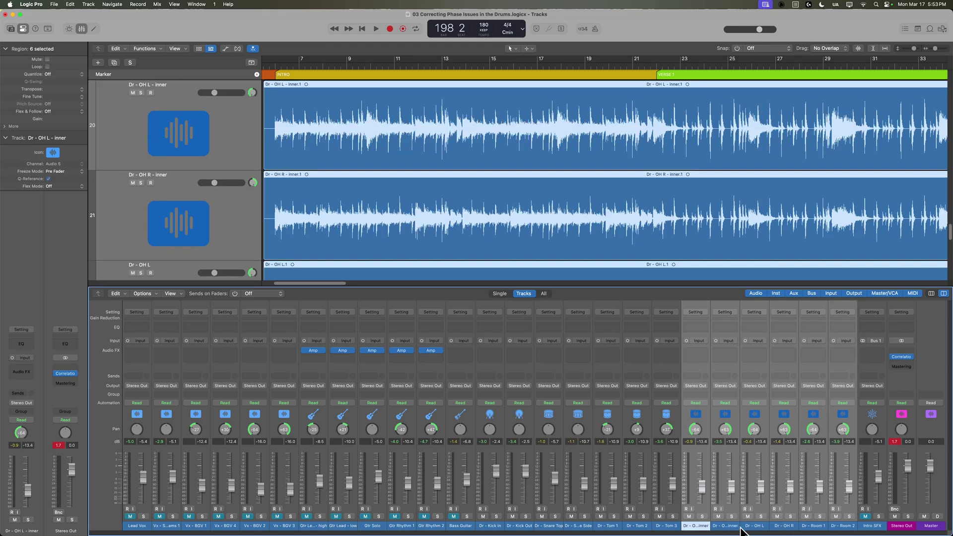
{"action": "left_click", "coordinate": [704, 526]}
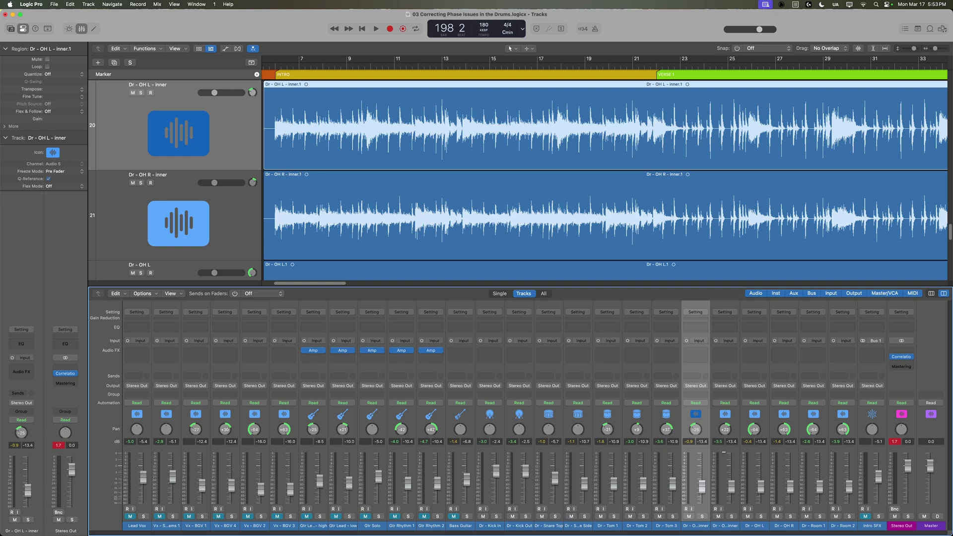
Step: Reset peak readouts and open Stereo Out's Correlation Meter, placed beside the tracks
{"action": "left_click", "coordinate": [895, 441]}
{"action": "left_click", "coordinate": [902, 357]}
{"action": "left_click_drag", "start_coordinate": [536, 347], "coordinate": [840, 345]}
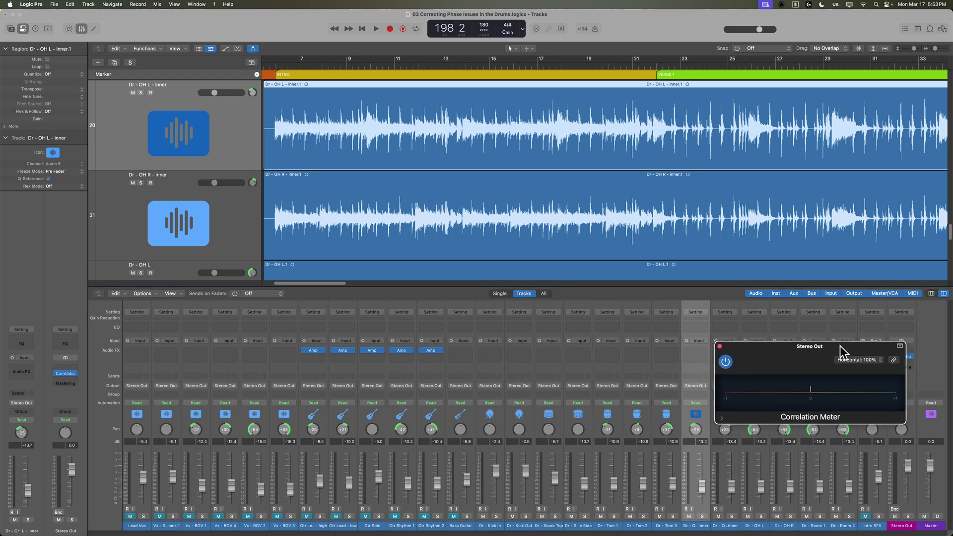
{"action": "key", "text": "x"}
Step: Play the drums from bar 6, jumping to bar 22, the CHORUS and bar 69, then stop
{"action": "left_click", "coordinate": [276, 67]}
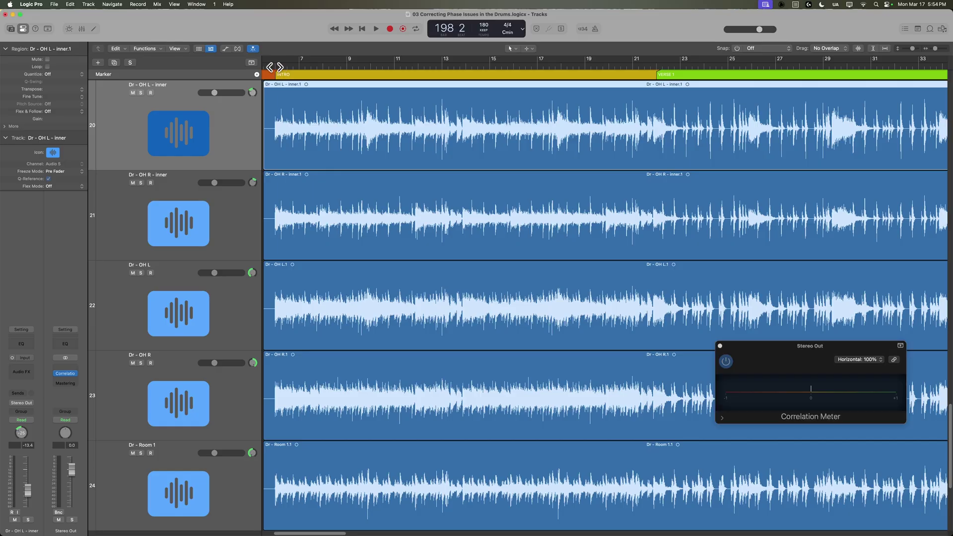
{"action": "key", "text": "space"}
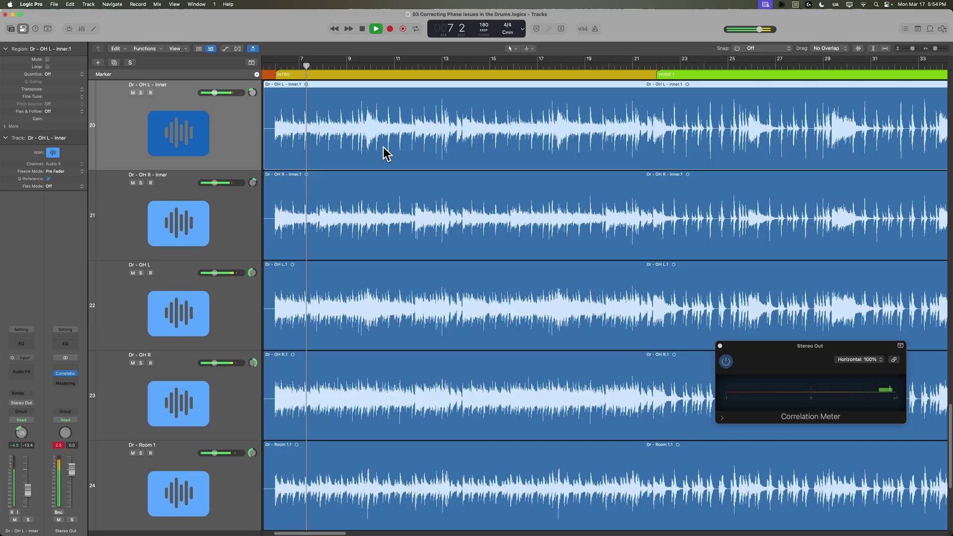
{"action": "scroll", "coordinate": [397, 179], "scroll_direction": "right", "scroll_amount": 5}
{"action": "left_click", "coordinate": [499, 64]}
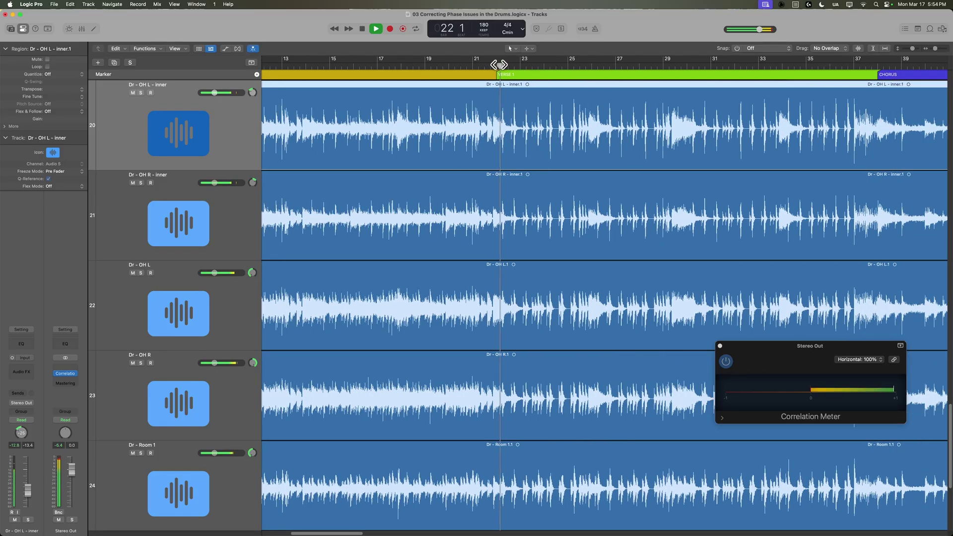
{"action": "scroll", "coordinate": [514, 220], "scroll_direction": "right", "scroll_amount": 3}
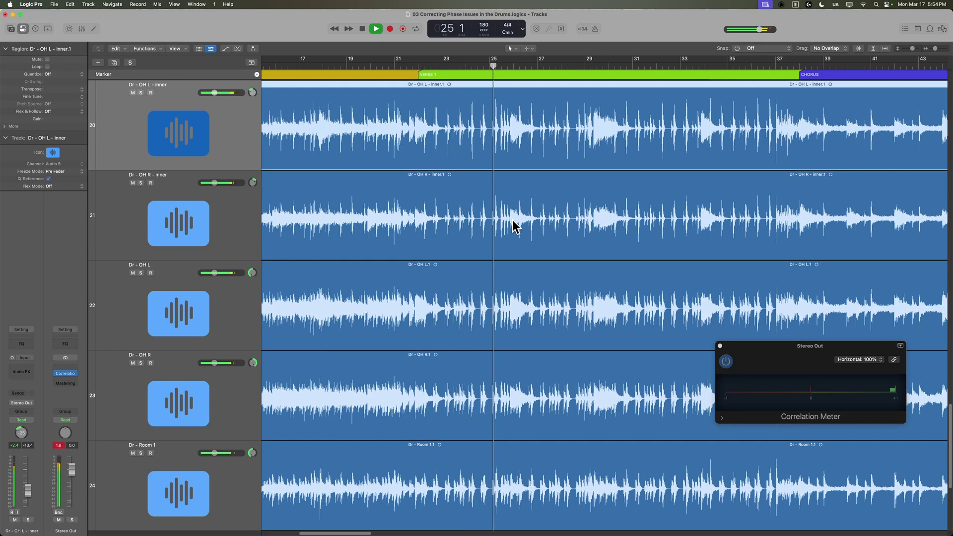
{"action": "left_click", "coordinate": [800, 67]}
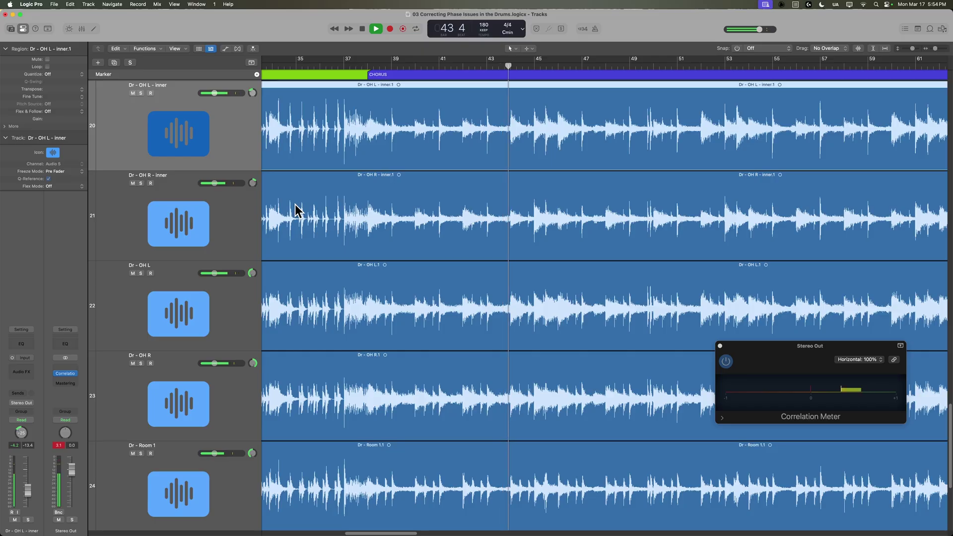
{"action": "scroll", "coordinate": [313, 217], "scroll_direction": "right", "scroll_amount": 4}
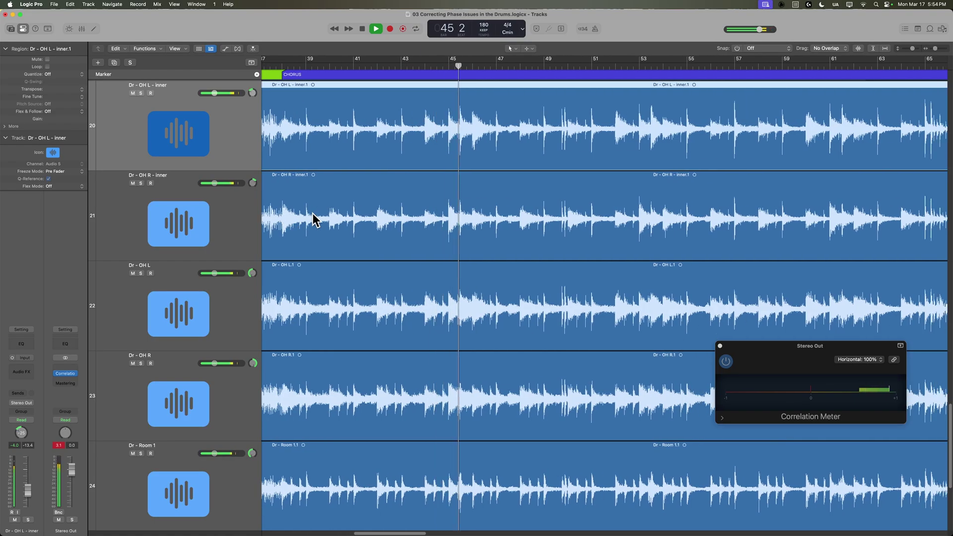
{"action": "scroll", "coordinate": [313, 213], "scroll_direction": "right", "scroll_amount": 6}
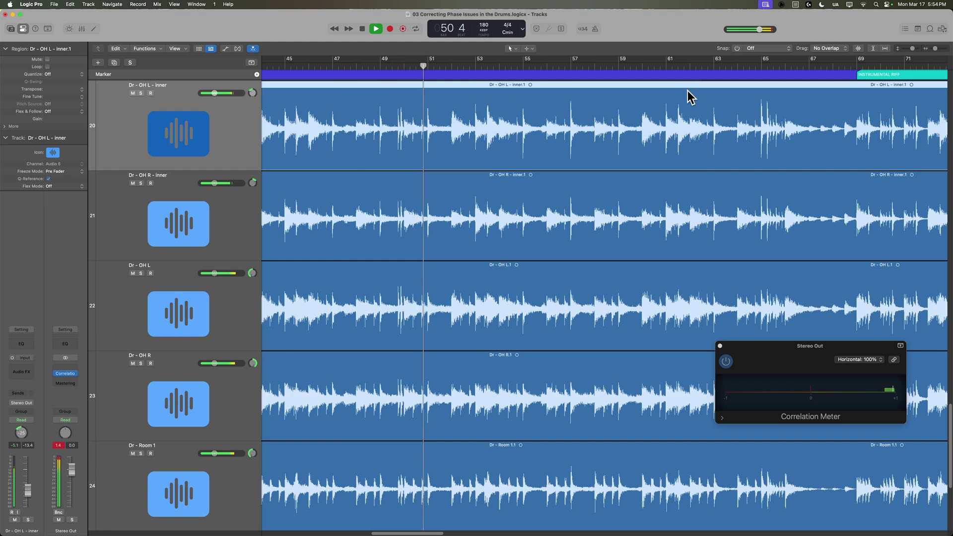
{"action": "scroll", "coordinate": [665, 129], "scroll_direction": "right", "scroll_amount": 10}
{"action": "left_click", "coordinate": [575, 62]}
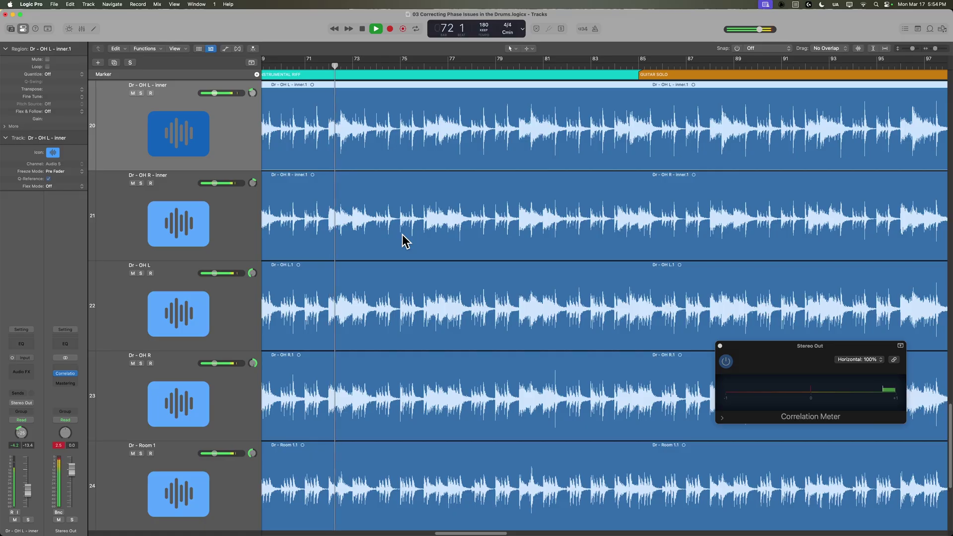
{"action": "scroll", "coordinate": [403, 239], "scroll_direction": "down", "scroll_amount": 5, "text": "alt"}
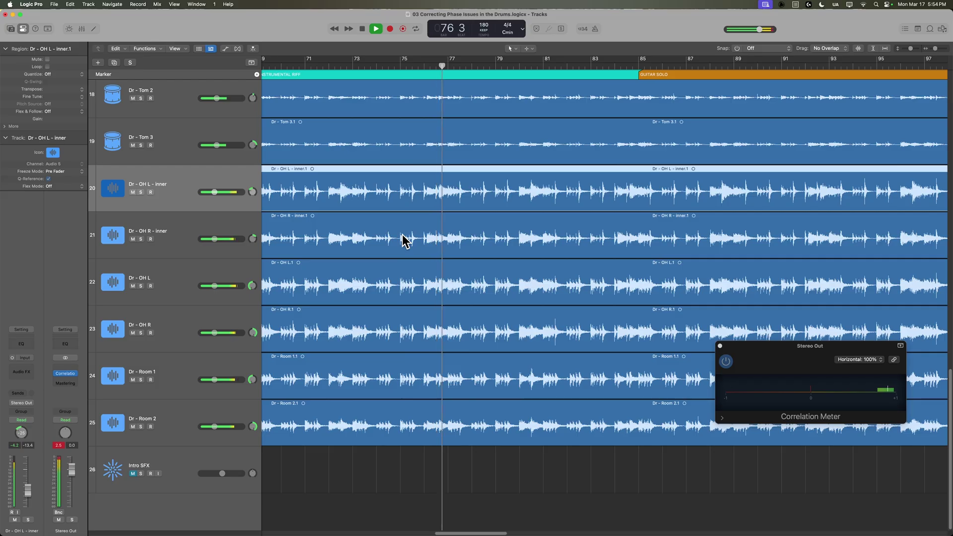
{"action": "key", "text": "space"}
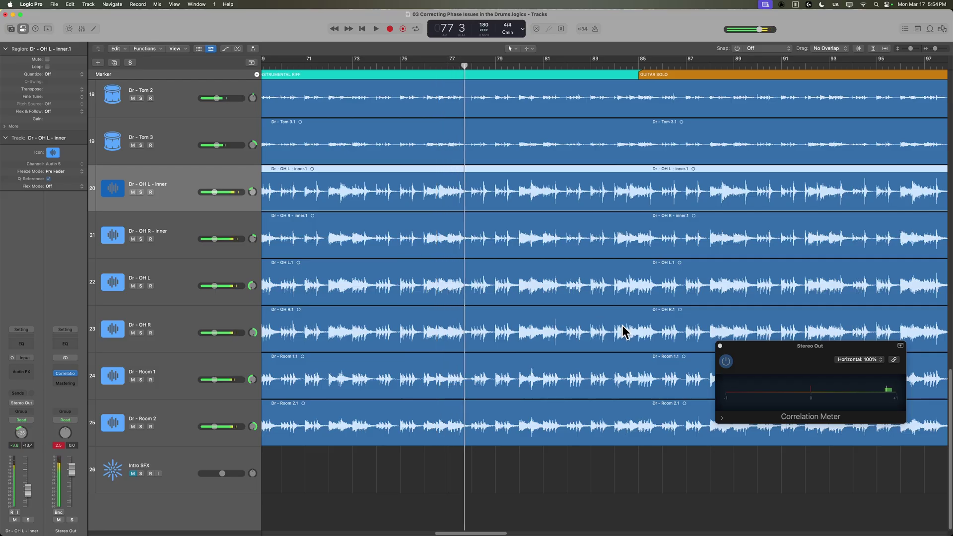
Step: Close the Correlation Meter and zoom out to show the whole song with tracks 11–26
{"action": "left_click", "coordinate": [720, 346]}
{"action": "left_click", "coordinate": [594, 463]}
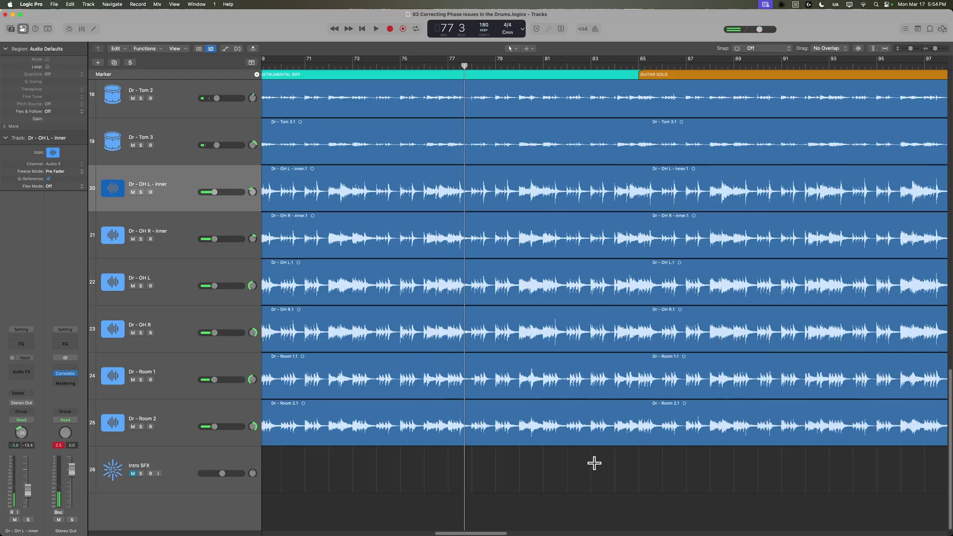
{"action": "key", "text": "super+Left"}
{"action": "key", "text": "super+Left"}
{"action": "key", "text": "super+Left"}
{"action": "key", "text": "super+Up"}
{"action": "key", "text": "super+Up"}
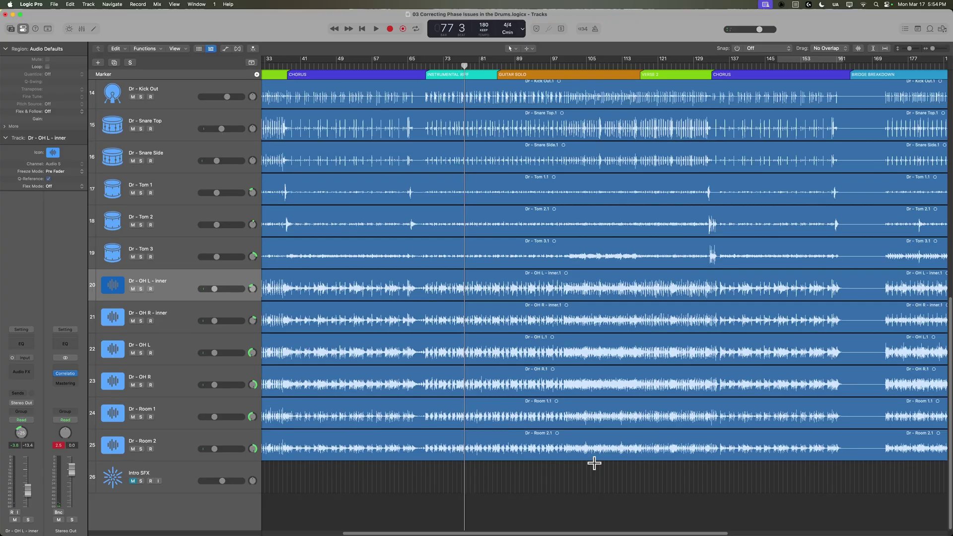
{"action": "key", "text": "super+Up"}
{"action": "key", "text": "super+Up"}
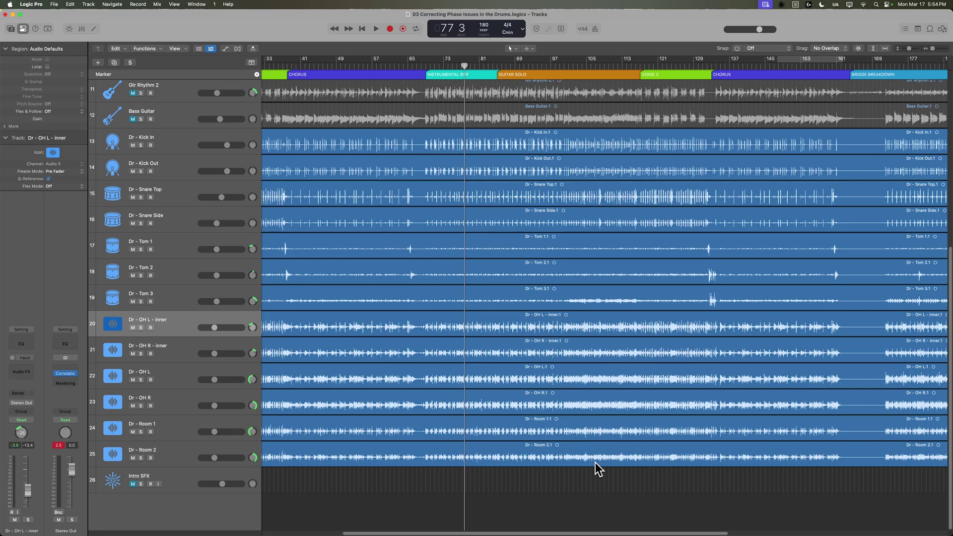
Step: Marquee the Tom 1–3 regions across bars 69–129, then a single tom hit, to inspect them
{"action": "left_click_drag", "start_coordinate": [419, 238], "coordinate": [709, 297]}
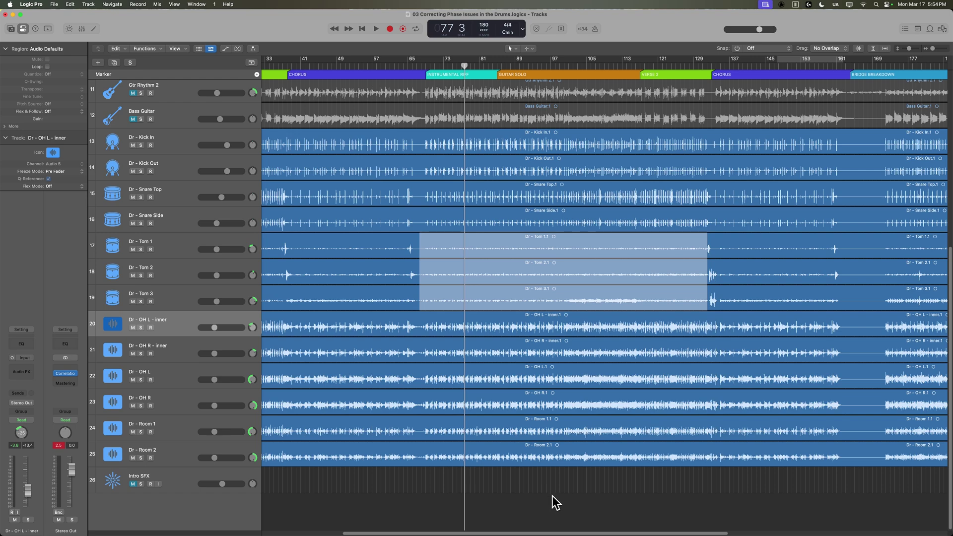
{"action": "left_click", "coordinate": [504, 241]}
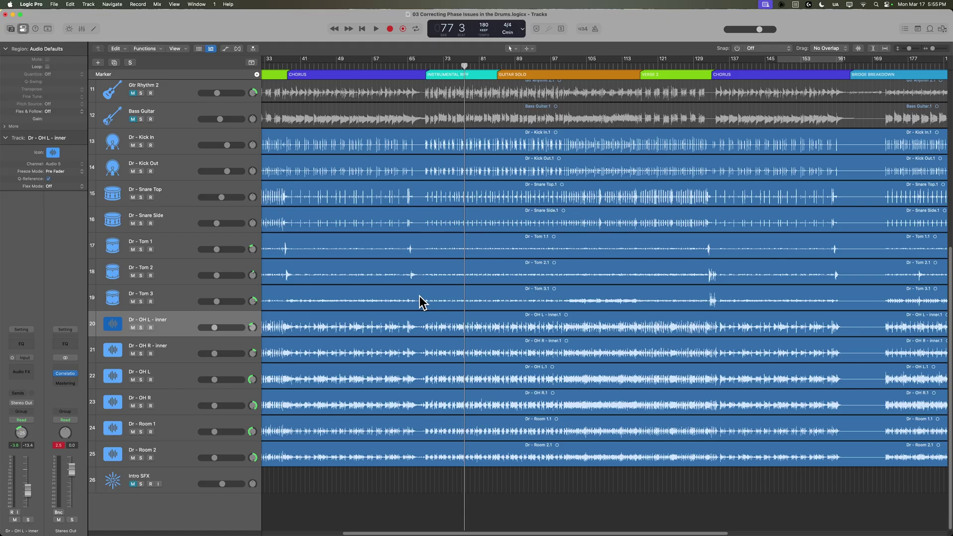
{"action": "scroll", "coordinate": [447, 303], "scroll_direction": "right", "scroll_amount": 5}
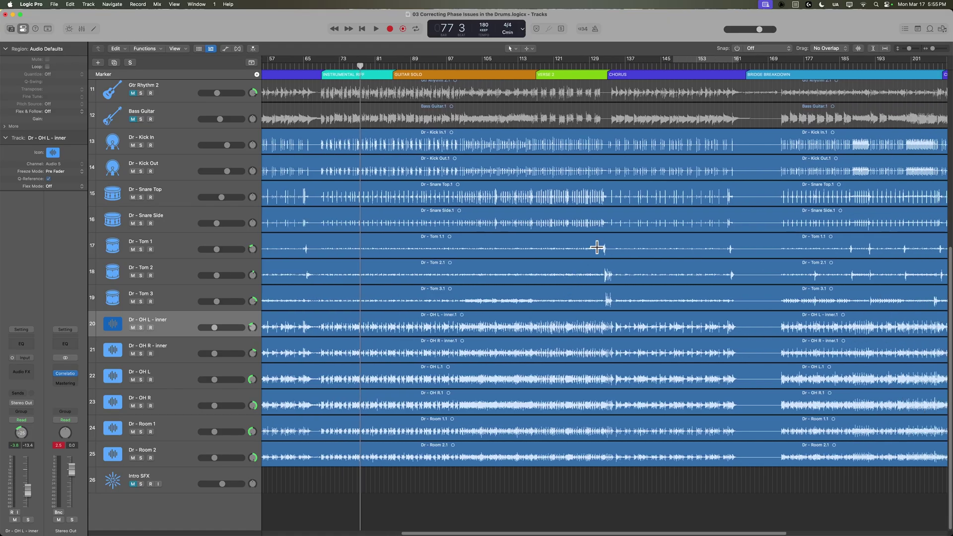
{"action": "left_click_drag", "start_coordinate": [597, 247], "coordinate": [622, 310]}
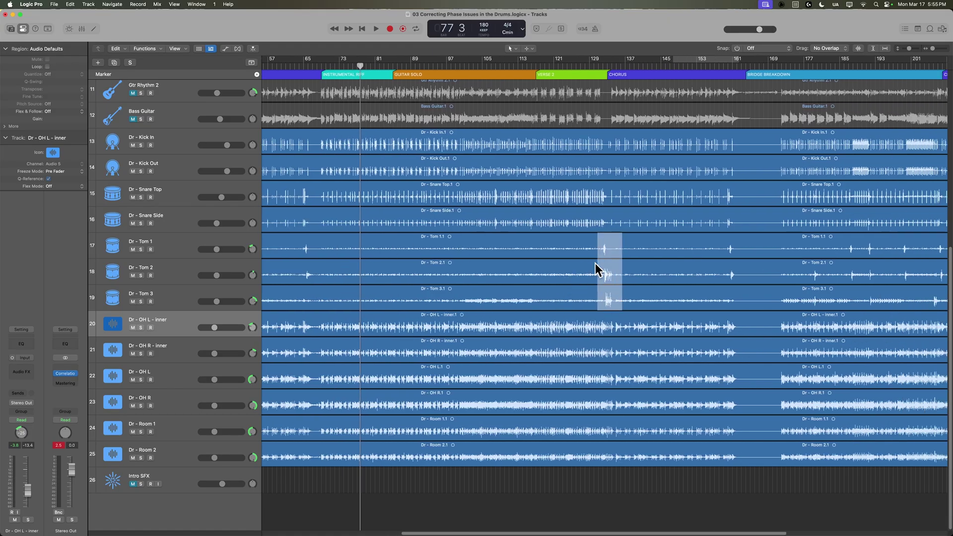
{"action": "left_click", "coordinate": [529, 489]}
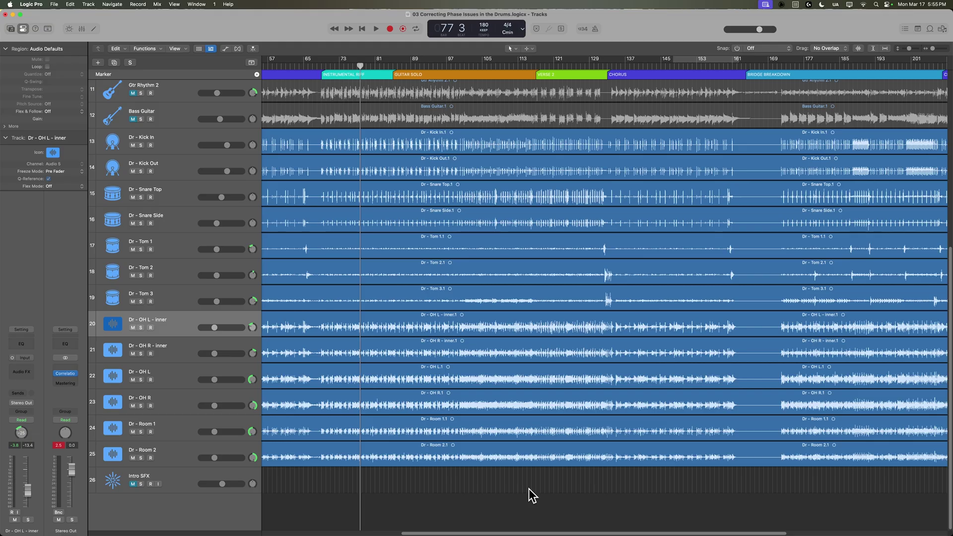
Step: Show the Mixer with every strip from Lead Vox through Intro SFX, Stereo Out and Master
{"action": "key", "text": "x"}
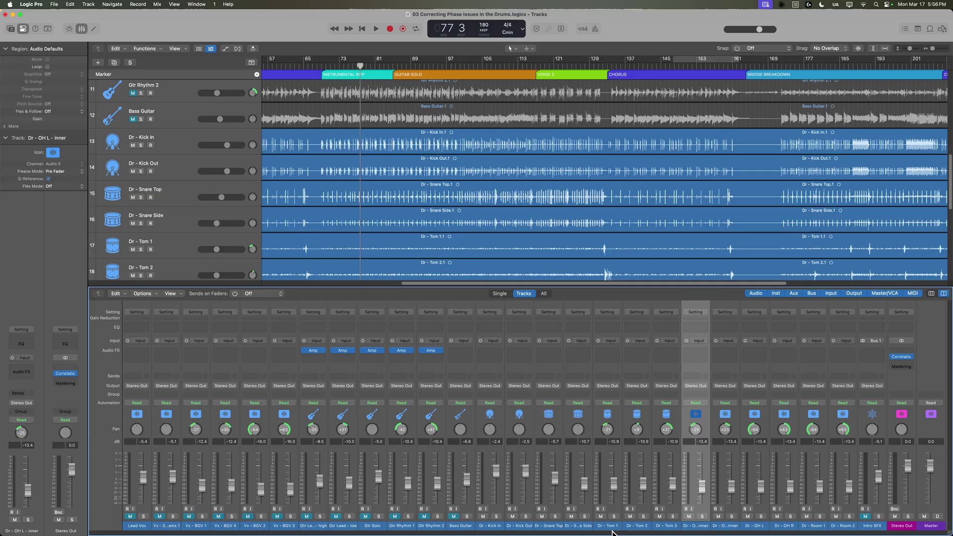
Step: Select the Tom 1–3 channel strips, then only Dr - Tom 3, to check their pan knobs
{"action": "left_click_drag", "start_coordinate": [619, 528], "coordinate": [668, 528]}
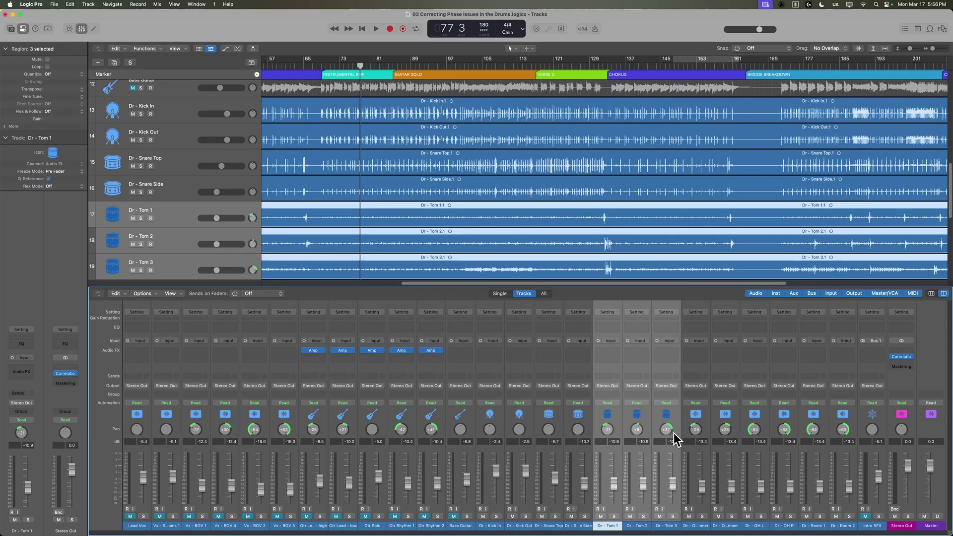
{"action": "left_click", "coordinate": [666, 526]}
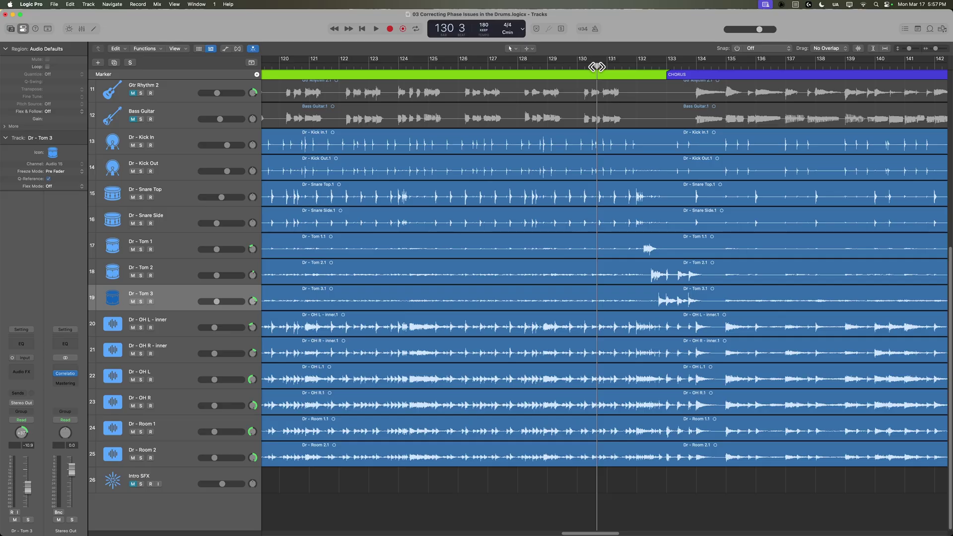
Step: Zoom into bars 130–135, solo the inner overheads, and set a cycle over bars 131–134
{"action": "left_click_drag", "start_coordinate": [597, 67], "coordinate": [638, 207]}
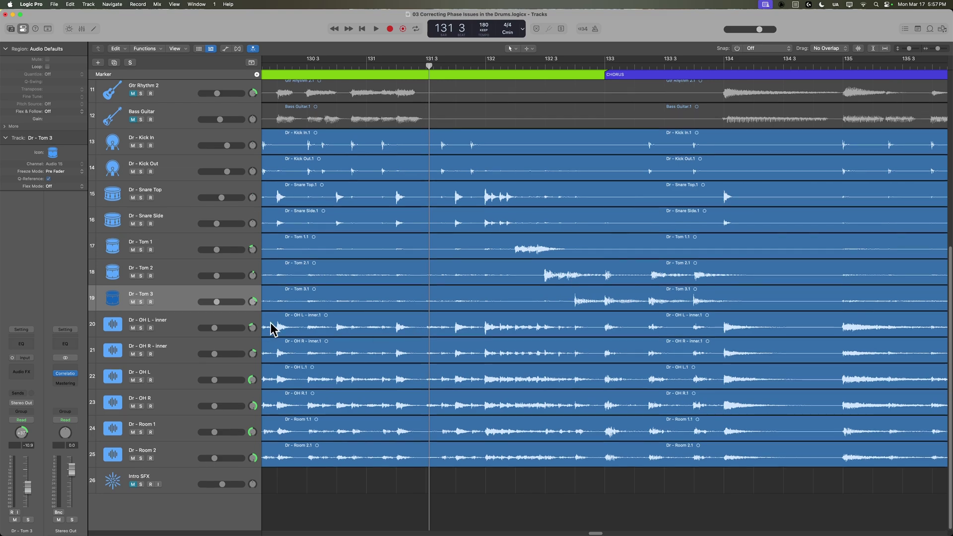
{"action": "left_click_drag", "start_coordinate": [141, 328], "coordinate": [141, 354]}
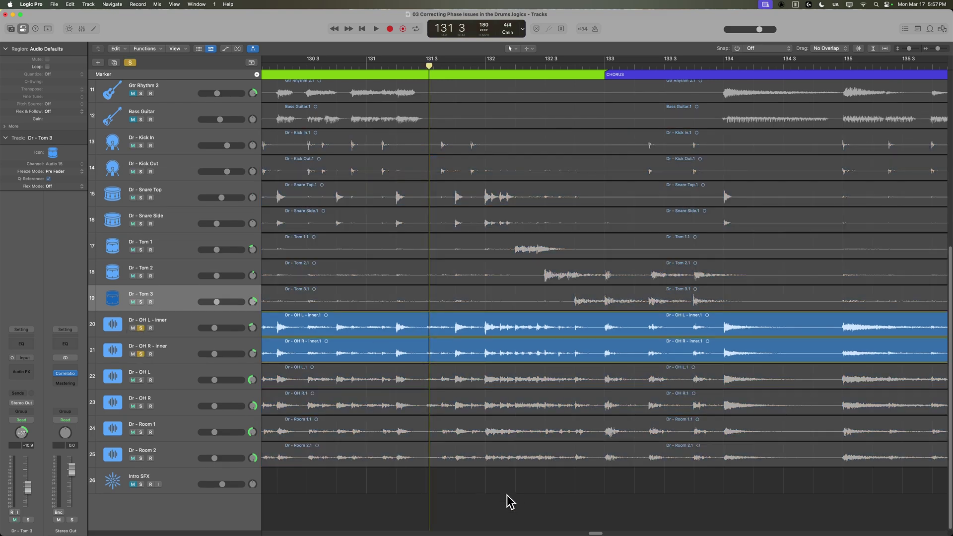
{"action": "scroll", "coordinate": [506, 496], "scroll_direction": "up", "scroll_amount": 5}
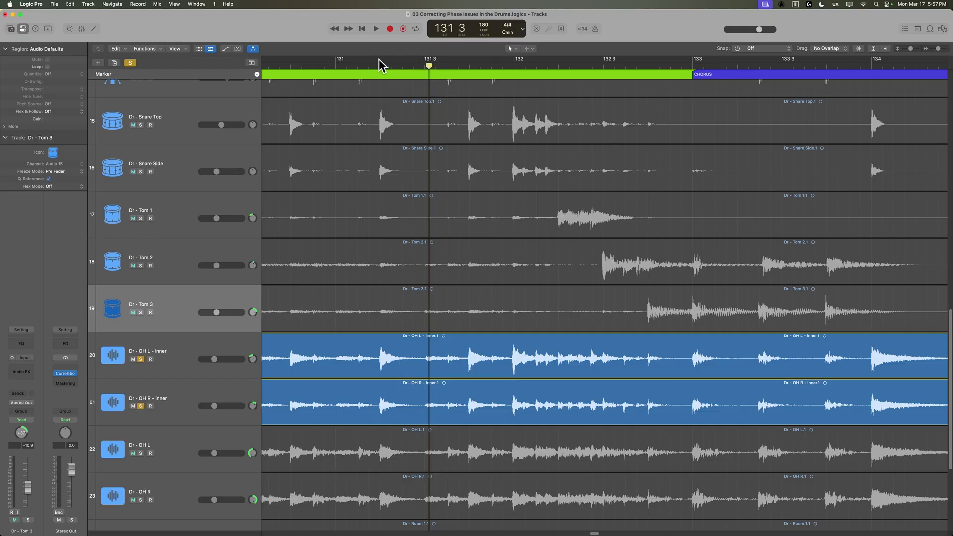
{"action": "left_click_drag", "start_coordinate": [374, 62], "coordinate": [877, 70]}
{"action": "scroll", "coordinate": [383, 335], "scroll_direction": "up", "scroll_amount": 4}
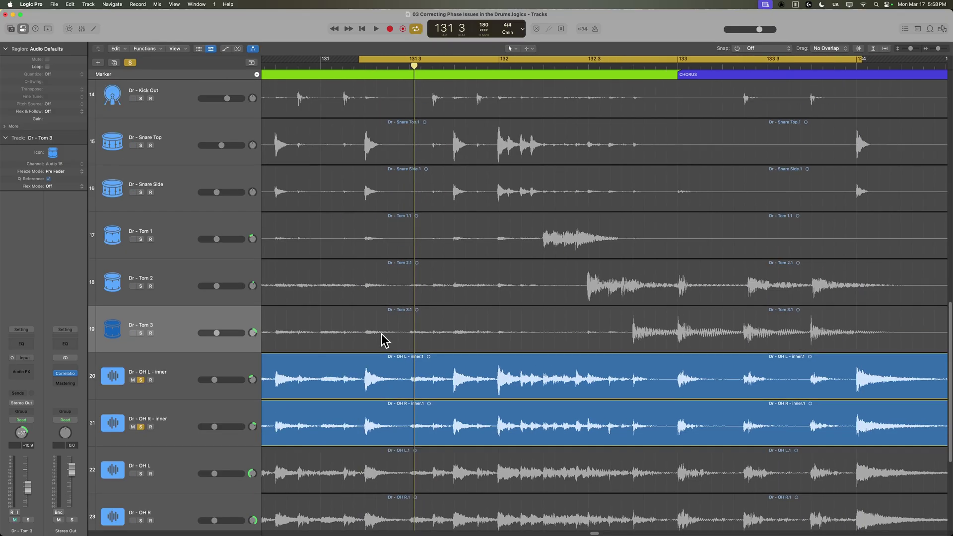
{"action": "scroll", "coordinate": [268, 387], "scroll_direction": "down", "scroll_amount": 2}
{"action": "left_click", "coordinate": [245, 377]}
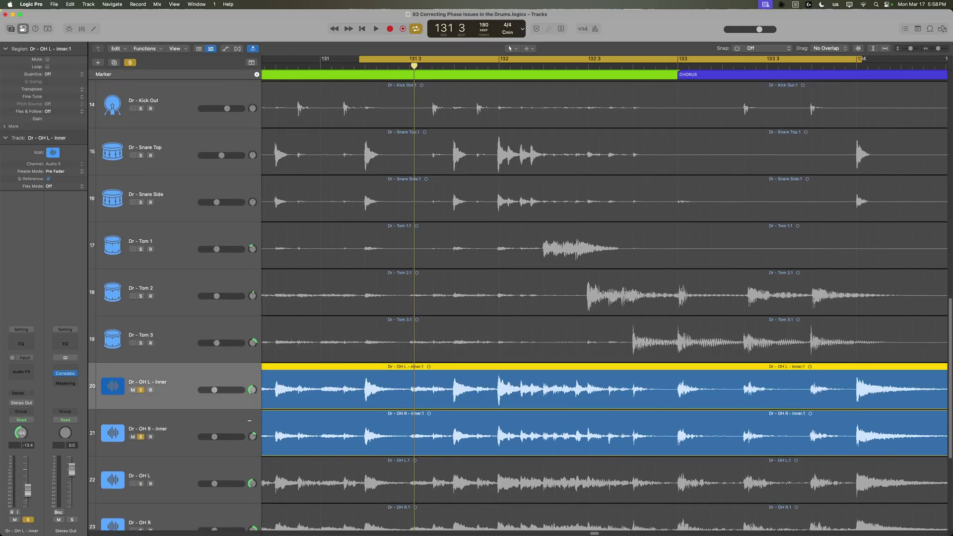
{"action": "scroll", "coordinate": [502, 368], "scroll_direction": "right", "scroll_amount": 2}
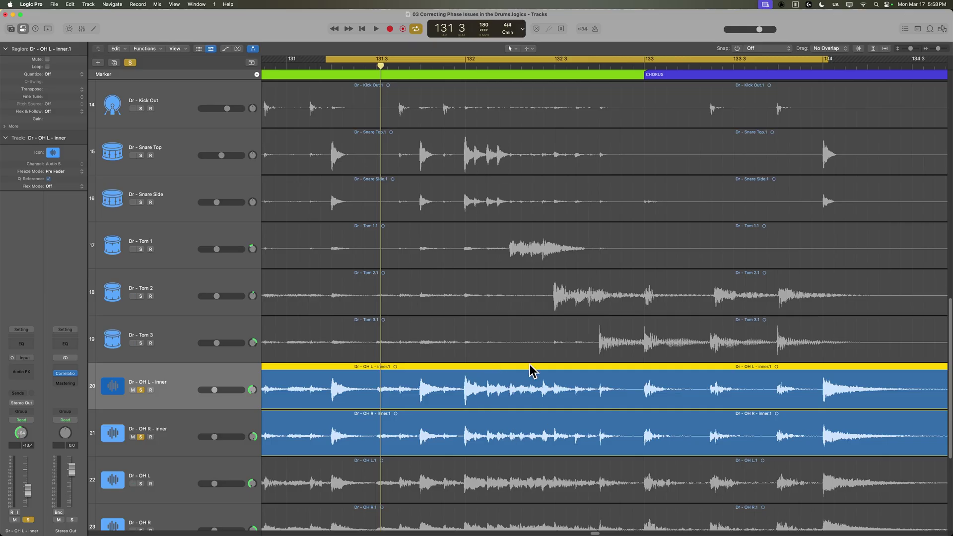
Step: Audition the bars 131–134 loop several times with the inner overhead pair soloed
{"action": "key", "text": "space"}
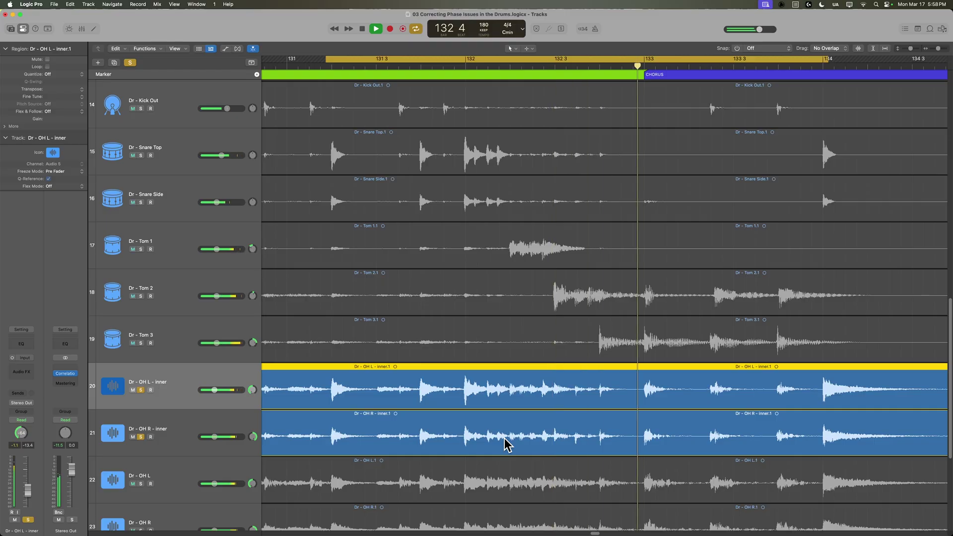
{"action": "key", "text": "space"}
{"action": "key", "text": "space"}
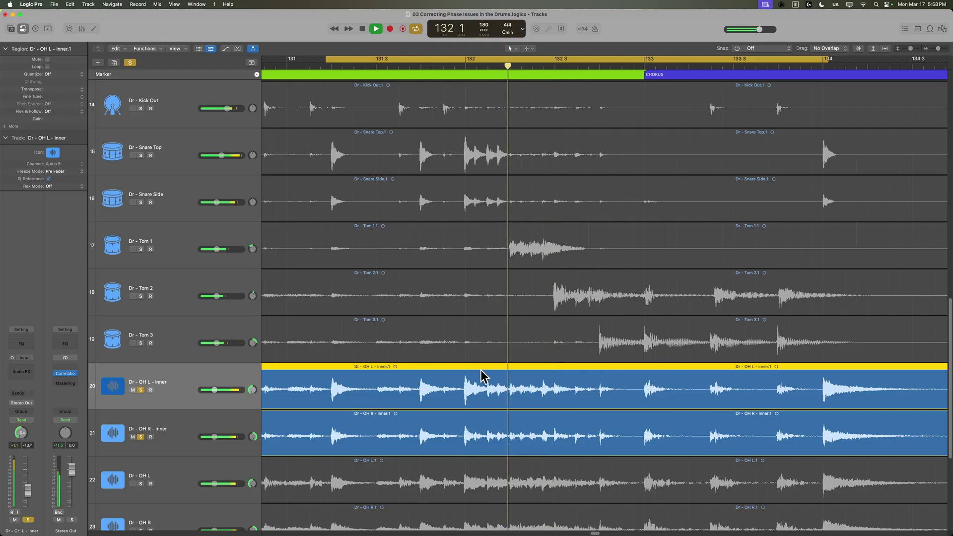
{"action": "key", "text": "space"}
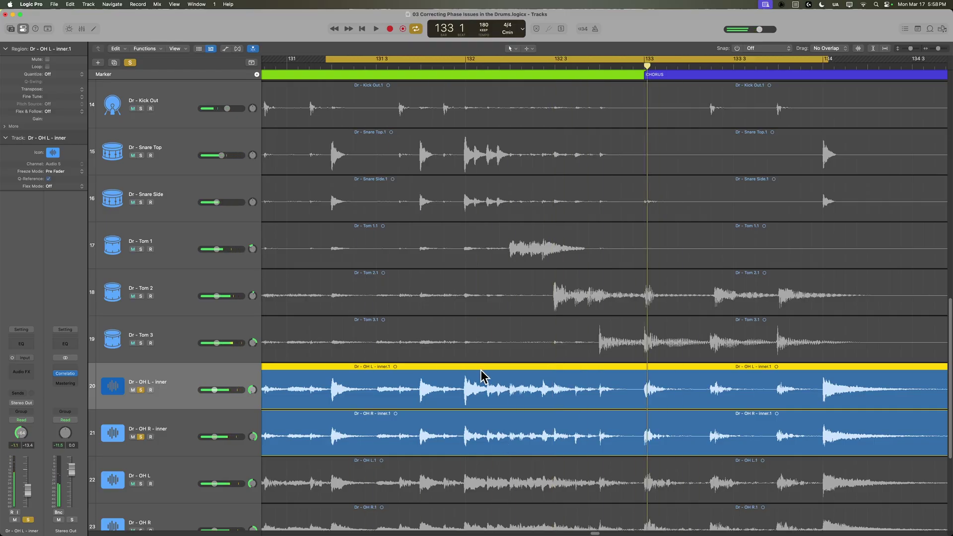
{"action": "key", "text": "space"}
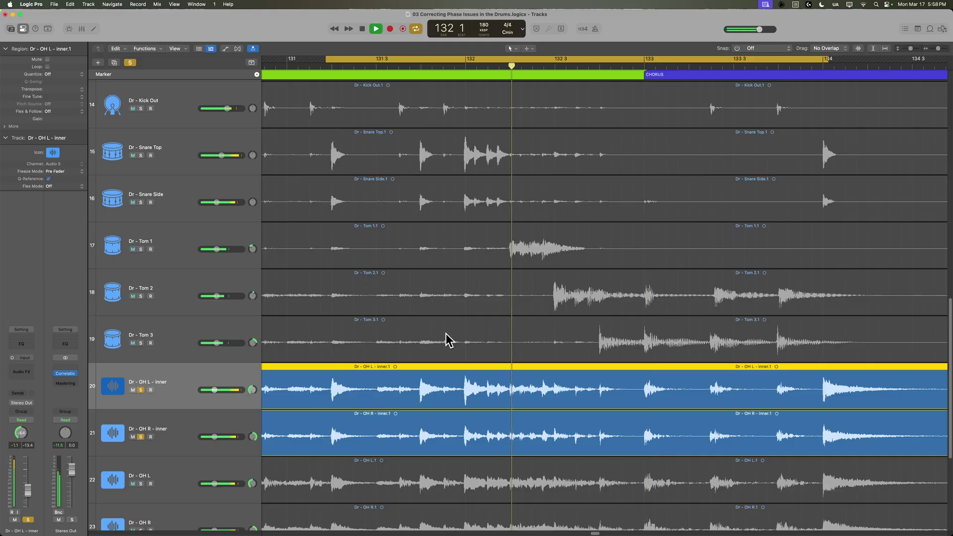
{"action": "key", "text": "space"}
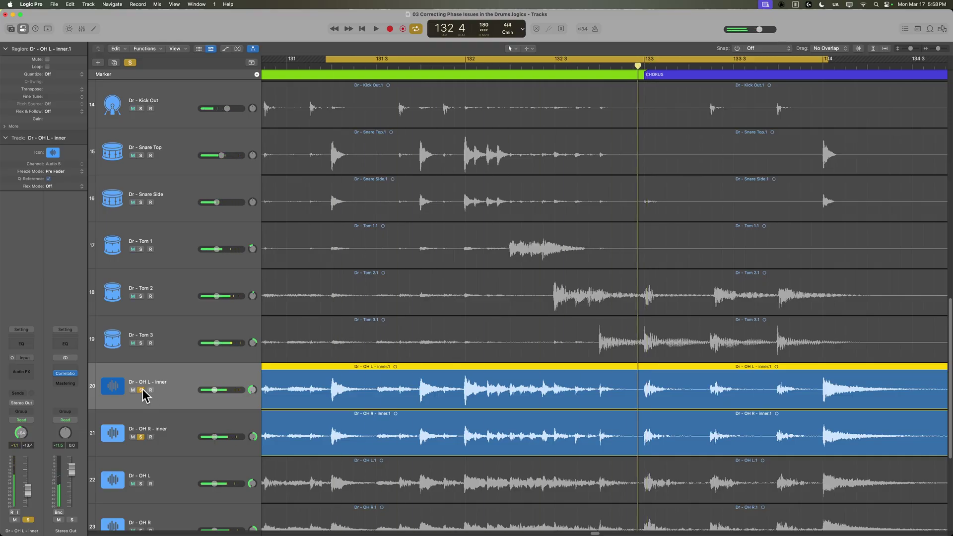
Step: Solo the outer OH L/R pair, audition the loop twice, then unsolo them
{"action": "left_click_drag", "start_coordinate": [143, 395], "coordinate": [139, 439]}
{"action": "scroll", "coordinate": [144, 437], "scroll_direction": "down", "scroll_amount": 5}
{"action": "left_click_drag", "start_coordinate": [141, 329], "coordinate": [143, 380]}
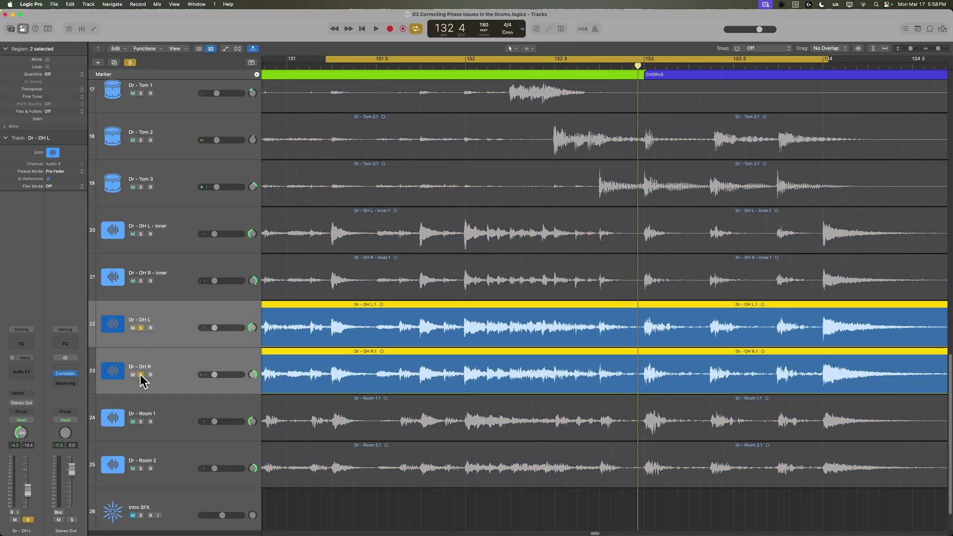
{"action": "scroll", "coordinate": [519, 363], "scroll_direction": "up", "scroll_amount": 1}
{"action": "key", "text": "space"}
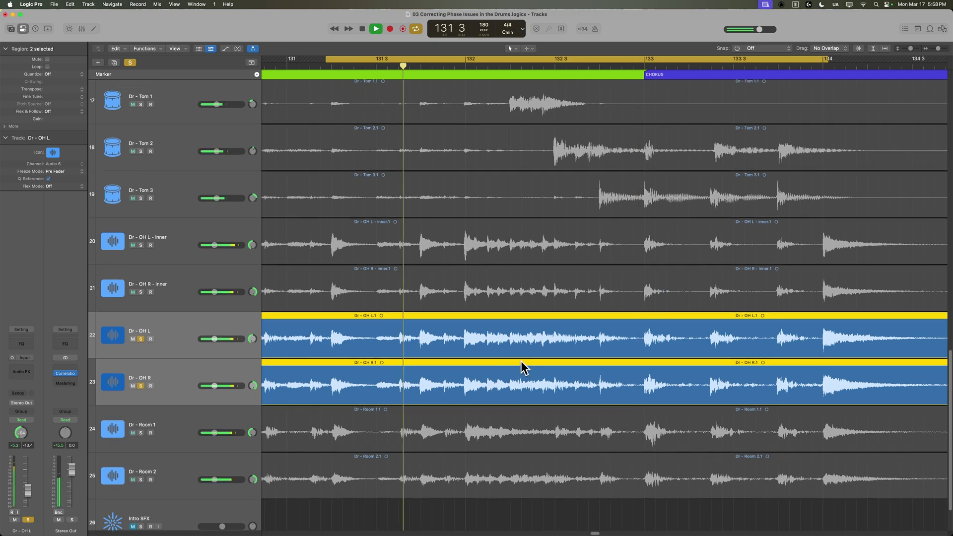
{"action": "key", "text": "space"}
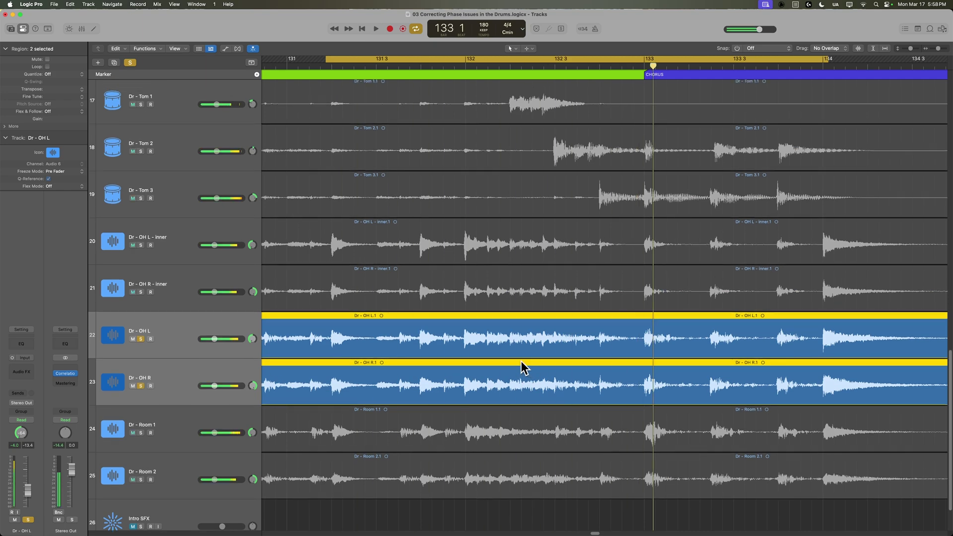
{"action": "key", "text": "space"}
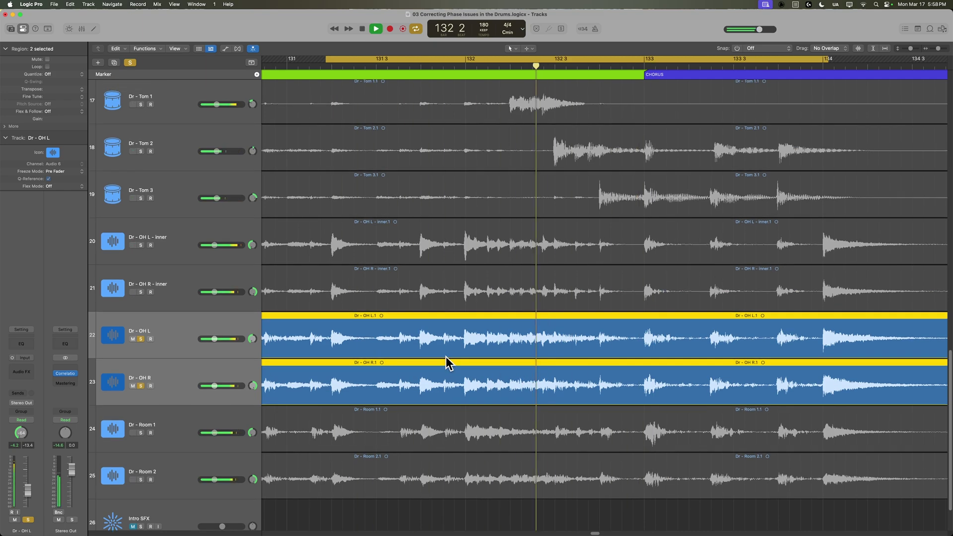
{"action": "key", "text": "space"}
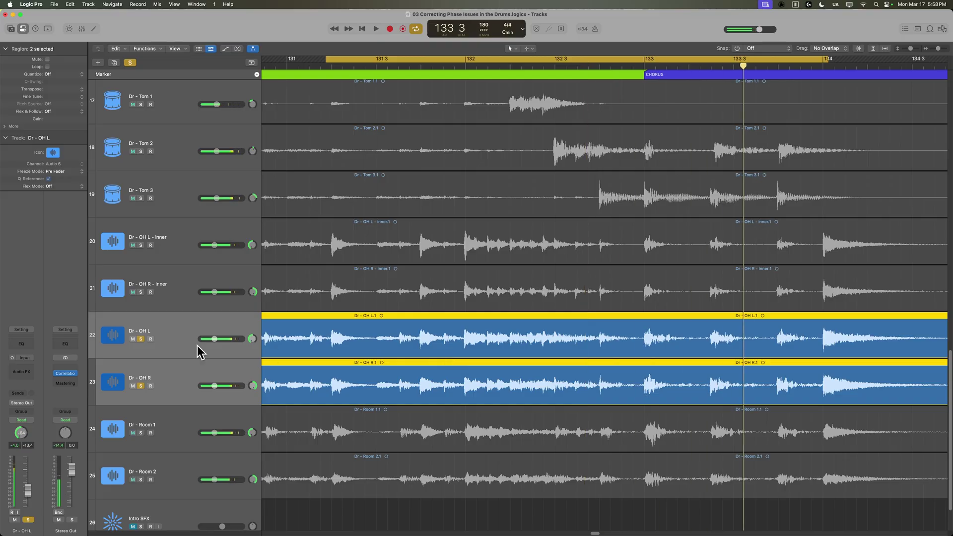
{"action": "left_click", "coordinate": [140, 339]}
{"action": "left_click", "coordinate": [140, 385]}
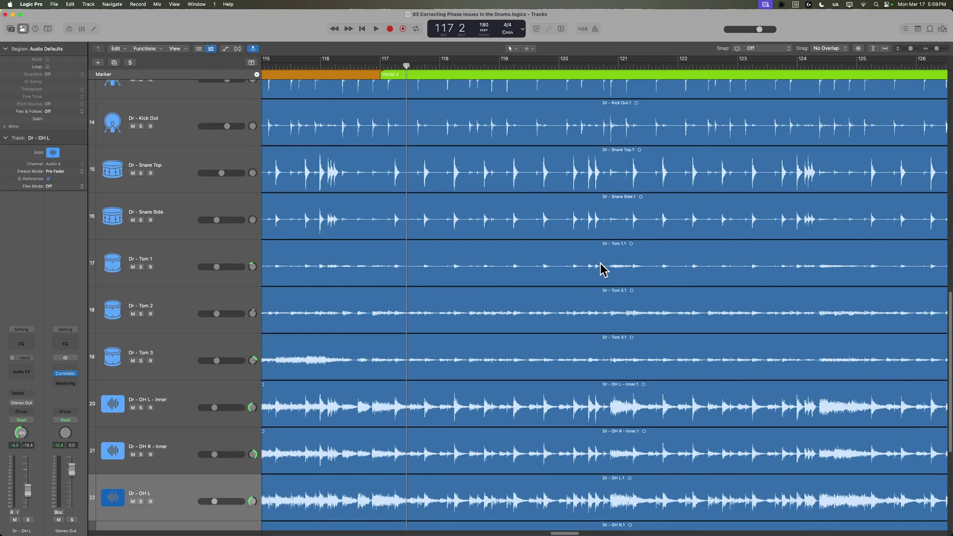
Step: Solo Dr - OH L - inner and Dr - OH R - inner together and adjust their volume during playback
{"action": "scroll", "coordinate": [603, 269], "scroll_direction": "down", "scroll_amount": 3}
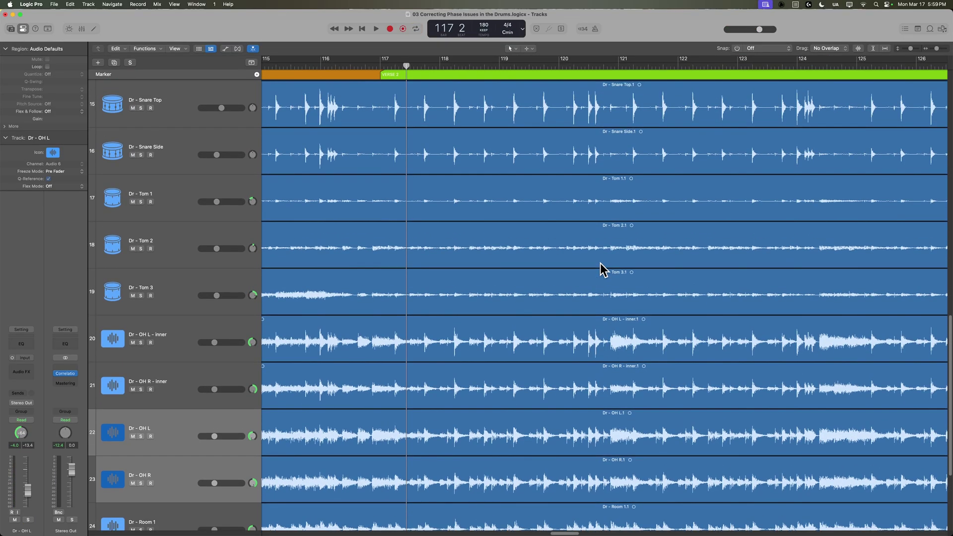
{"action": "left_click", "coordinate": [228, 335]}
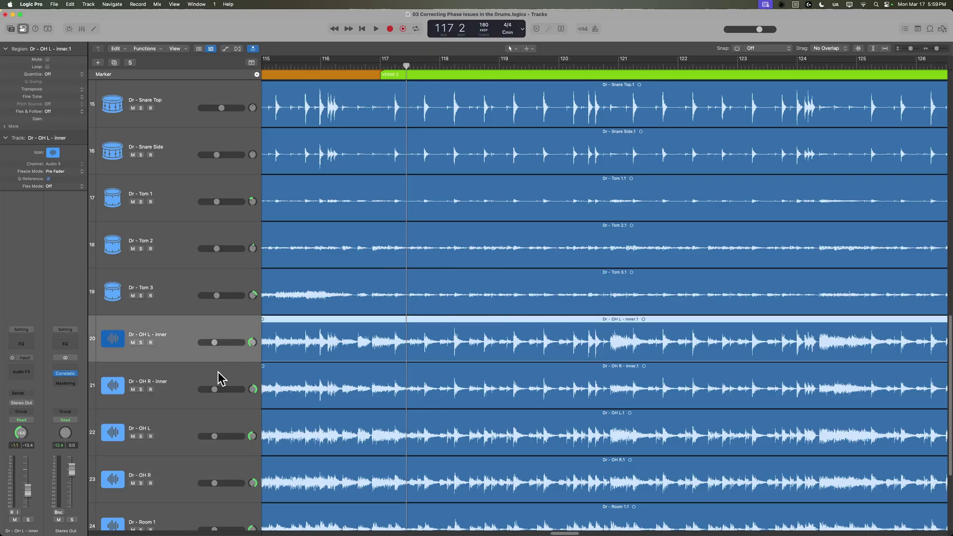
{"action": "left_click", "coordinate": [218, 383], "text": "shift"}
{"action": "left_click", "coordinate": [141, 389]}
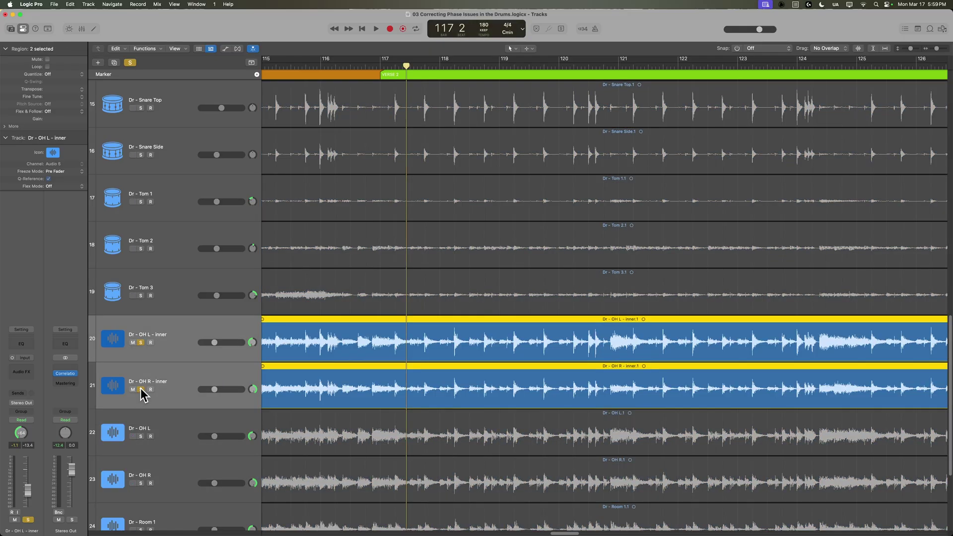
{"action": "key", "text": "space"}
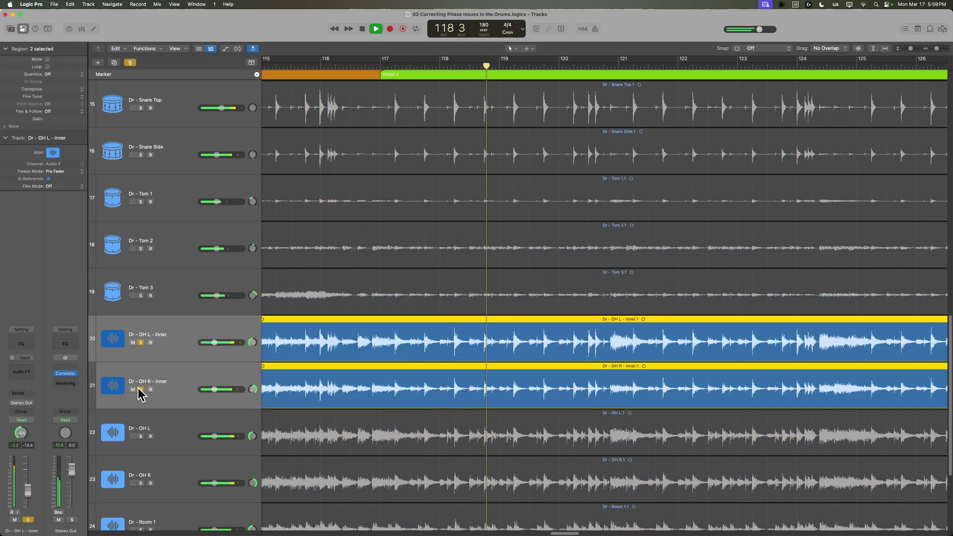
{"action": "left_click_drag", "start_coordinate": [215, 389], "coordinate": [219, 389]}
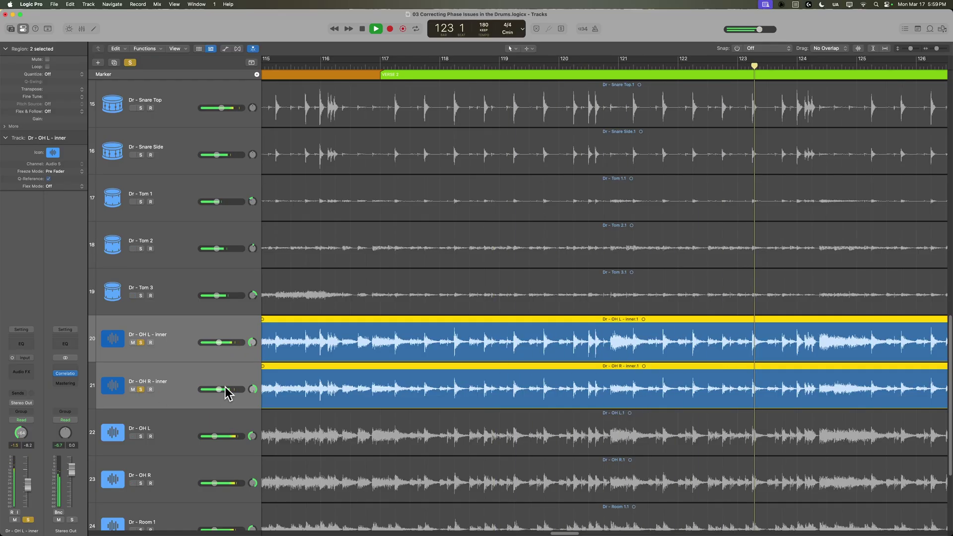
{"action": "key", "text": "space"}
{"action": "left_click_drag", "start_coordinate": [219, 343], "coordinate": [216, 342]}
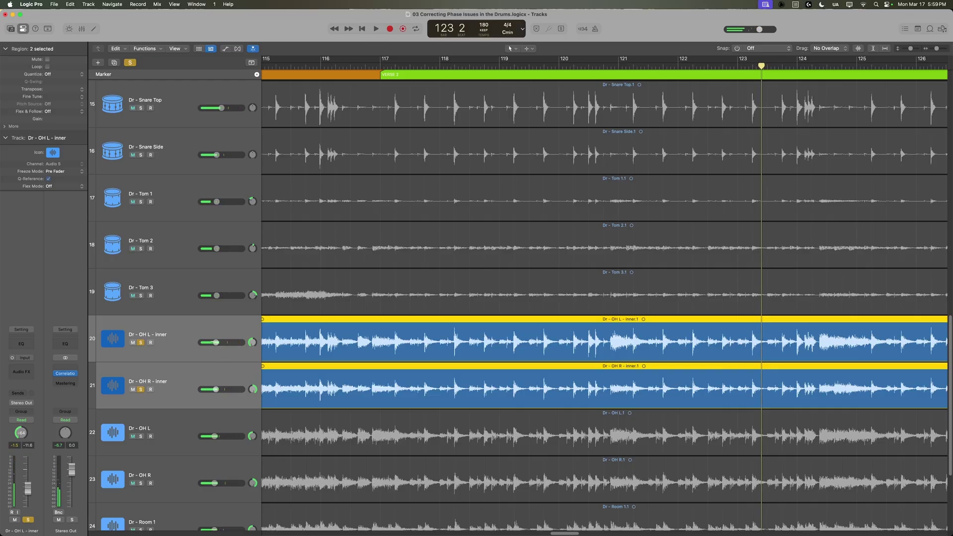
Step: Pan the inner overhead strips to -27 on the left and +27 on the right
{"action": "key", "text": "x"}
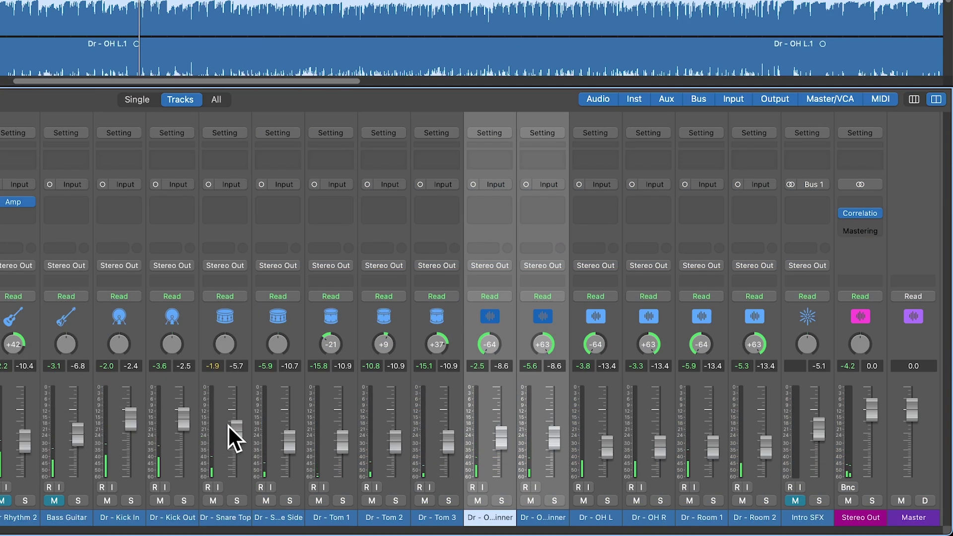
{"action": "left_click", "coordinate": [512, 517]}
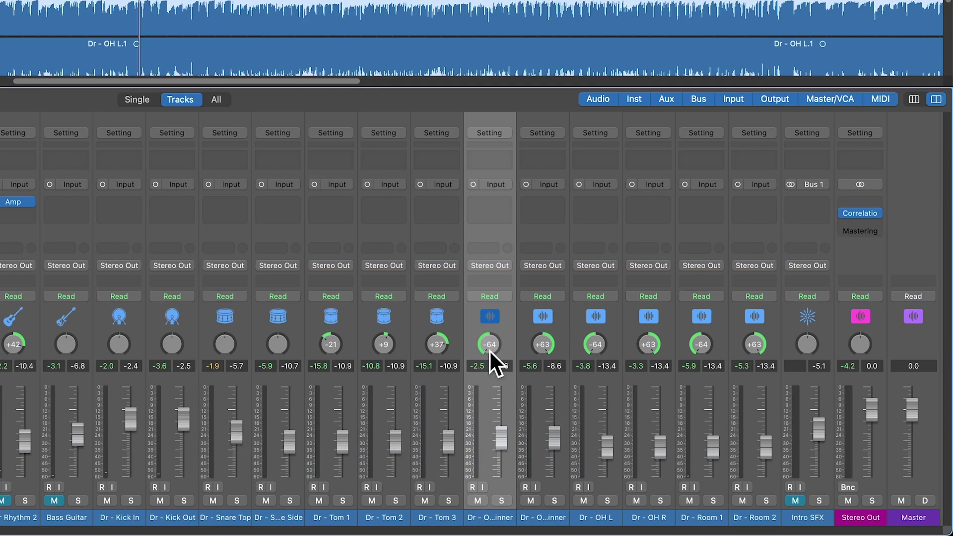
{"action": "left_click_drag", "start_coordinate": [489, 349], "coordinate": [490, 338]}
{"action": "left_click_drag", "start_coordinate": [549, 341], "coordinate": [548, 377]}
{"action": "left_click_drag", "start_coordinate": [490, 344], "coordinate": [489, 373]}
{"action": "left_click_drag", "start_coordinate": [542, 344], "coordinate": [571, 246]}
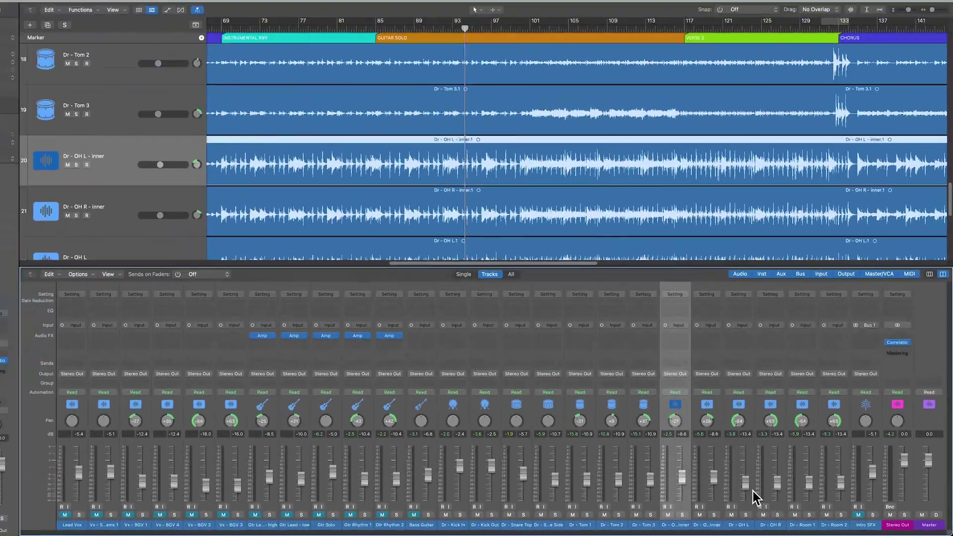
Step: Hide the Mixer, deselect the region, and zoom to fit all 26 tracks
{"action": "key", "text": "x"}
{"action": "left_click", "coordinate": [668, 487]}
{"action": "key", "text": "z"}
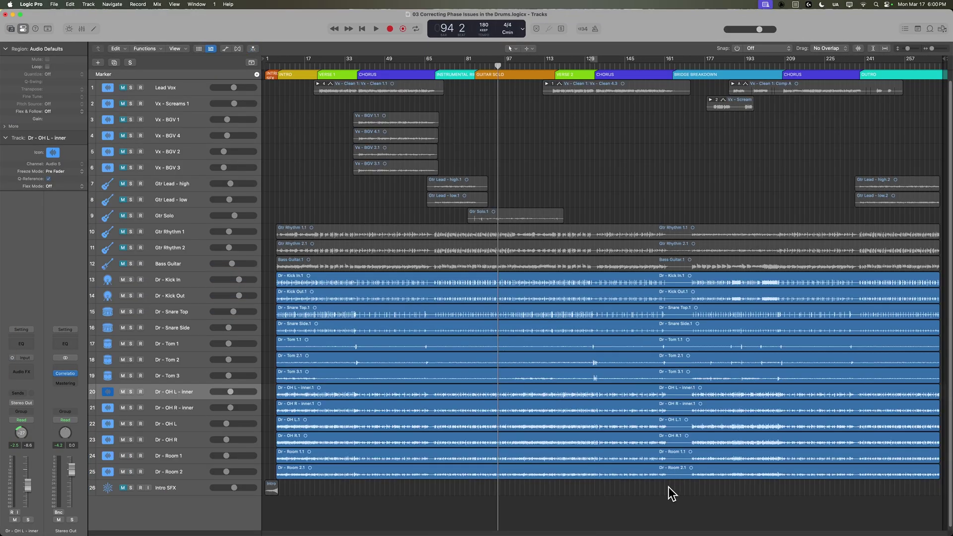